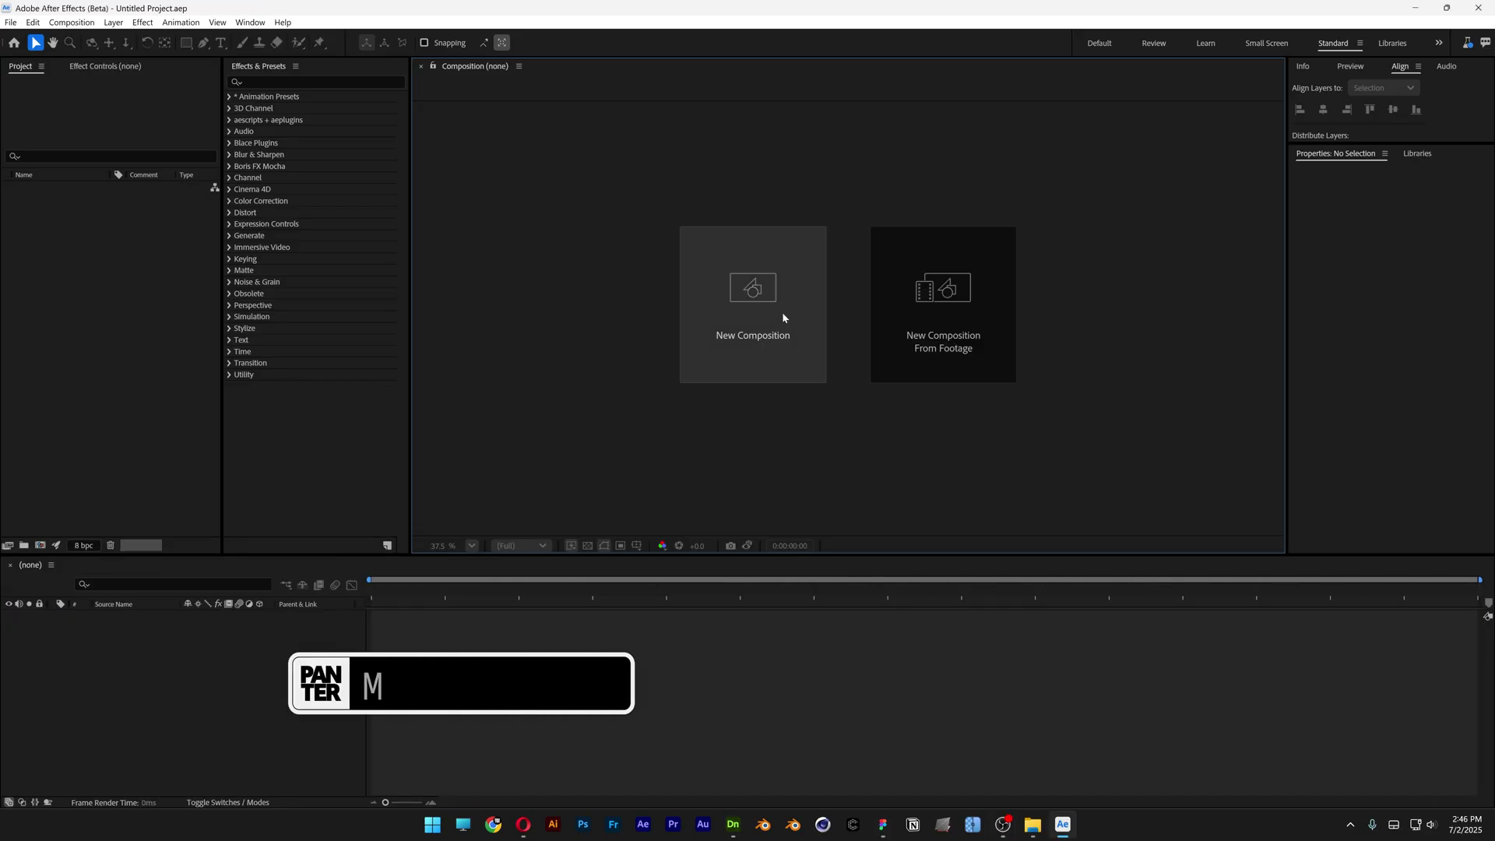
Start a new UHD (4K) 3840x2160, 29.97 fps composition lasting 0:00:03:00
click(782, 311)
click(779, 309)
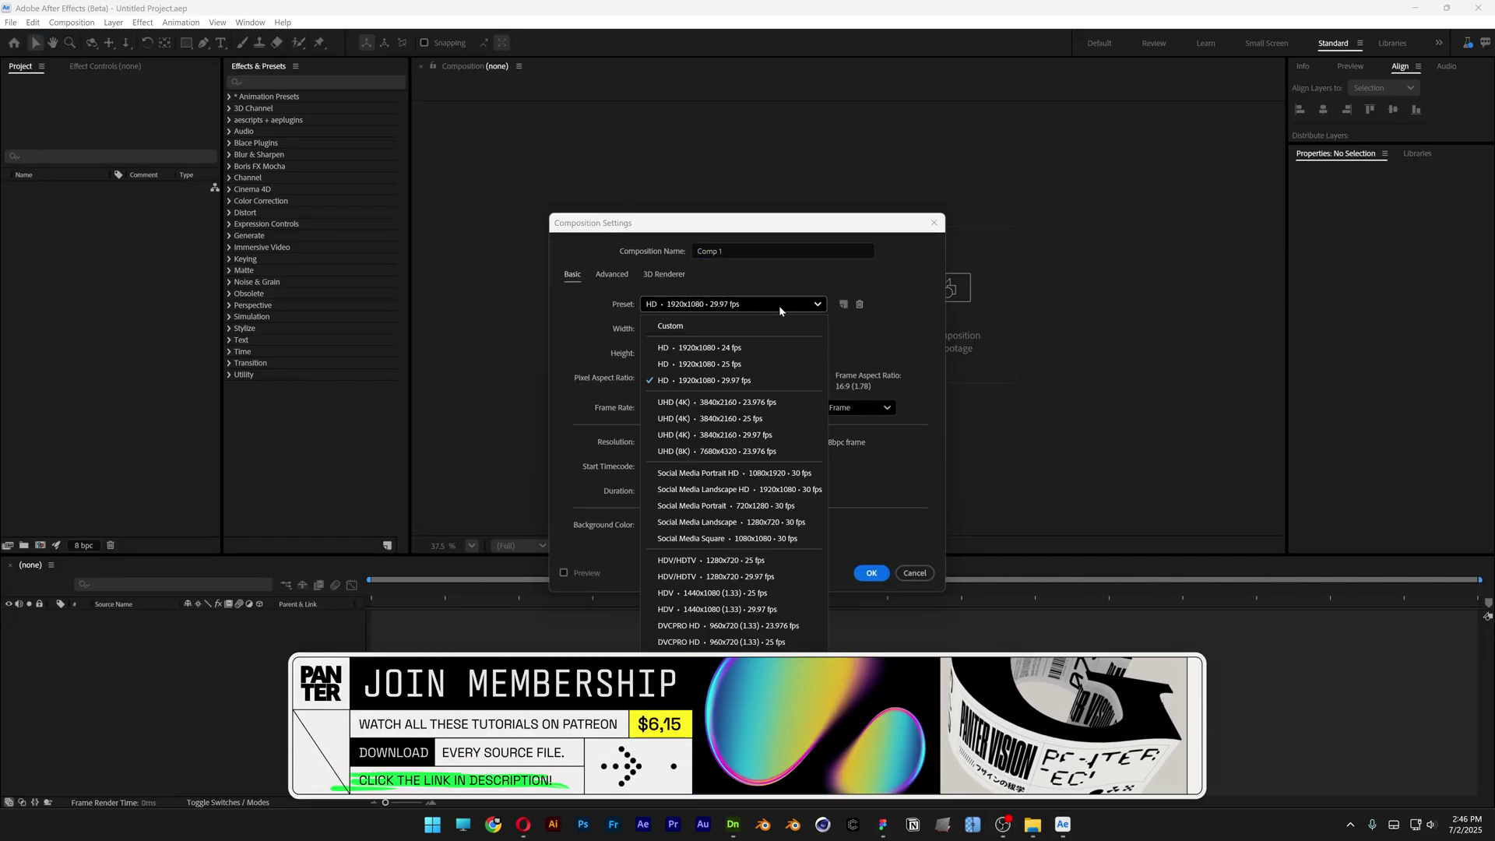
click(767, 438)
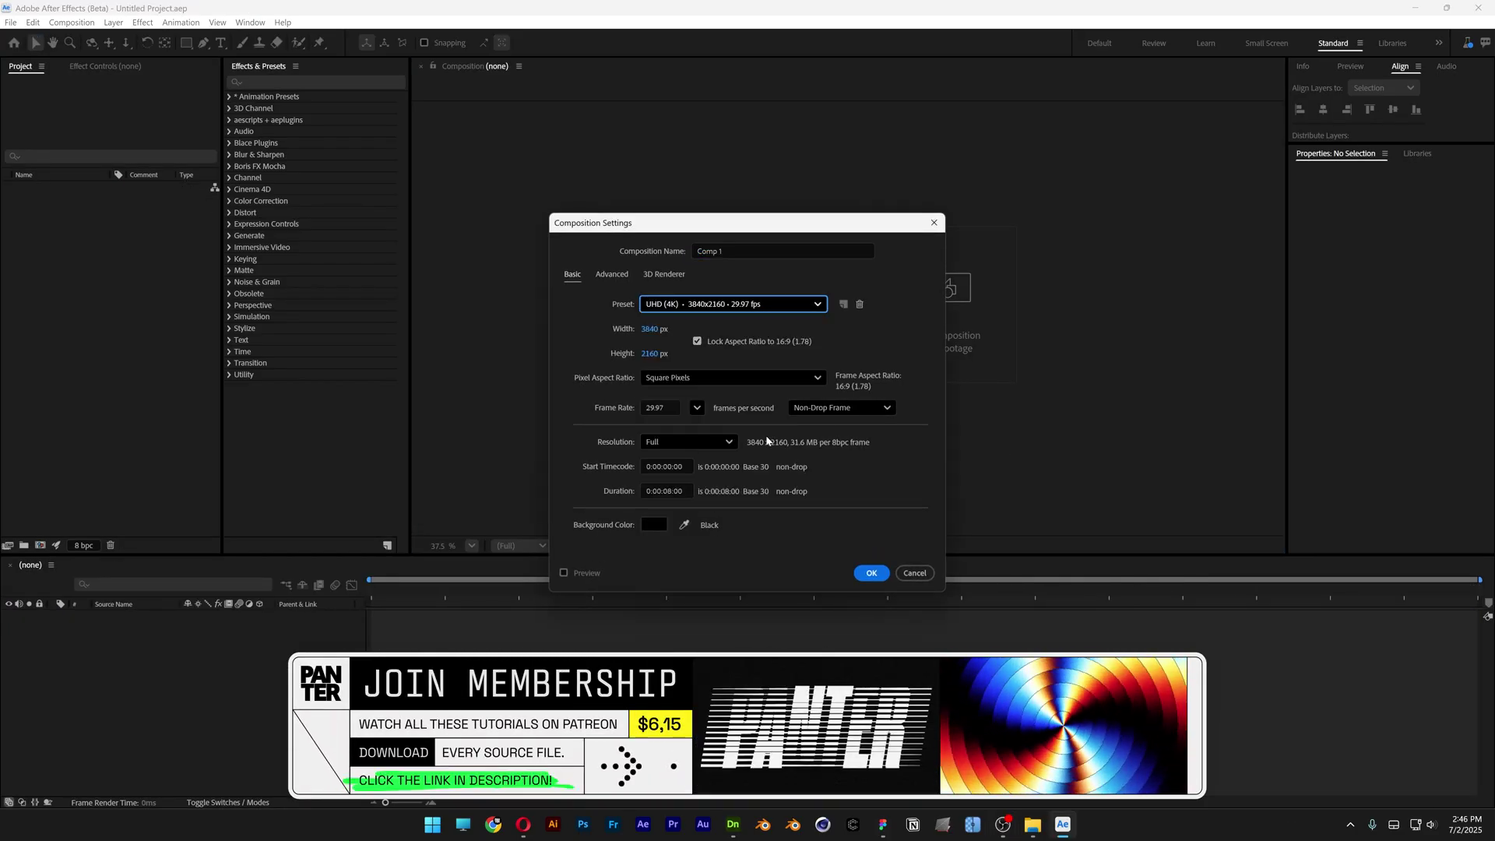
click(668, 491)
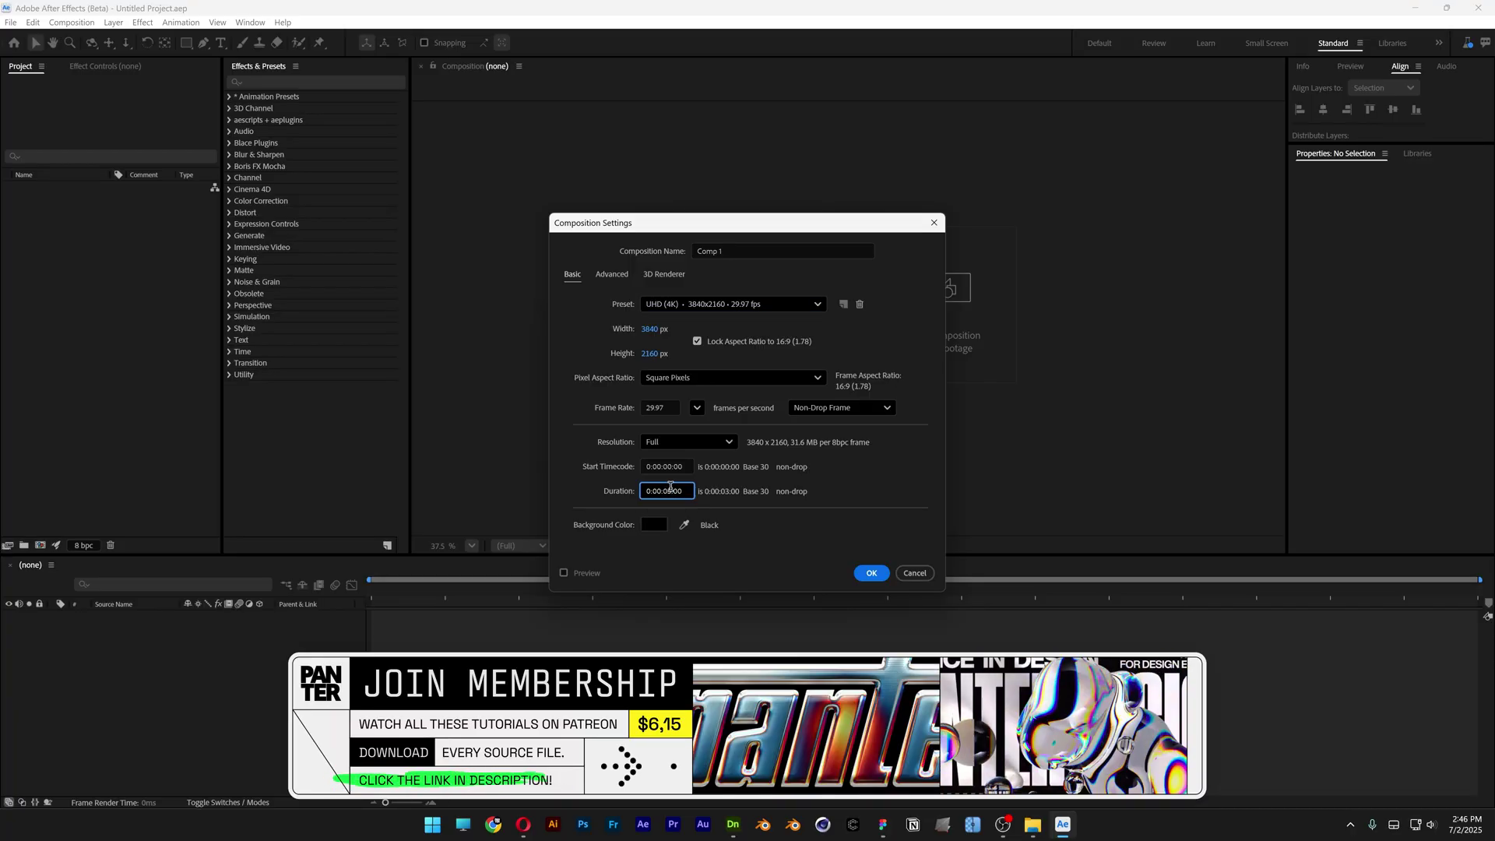
click(705, 250)
Name the composition 3D TXT and add PANTER text in Commission Ultra Condensed
text(3D TXT)
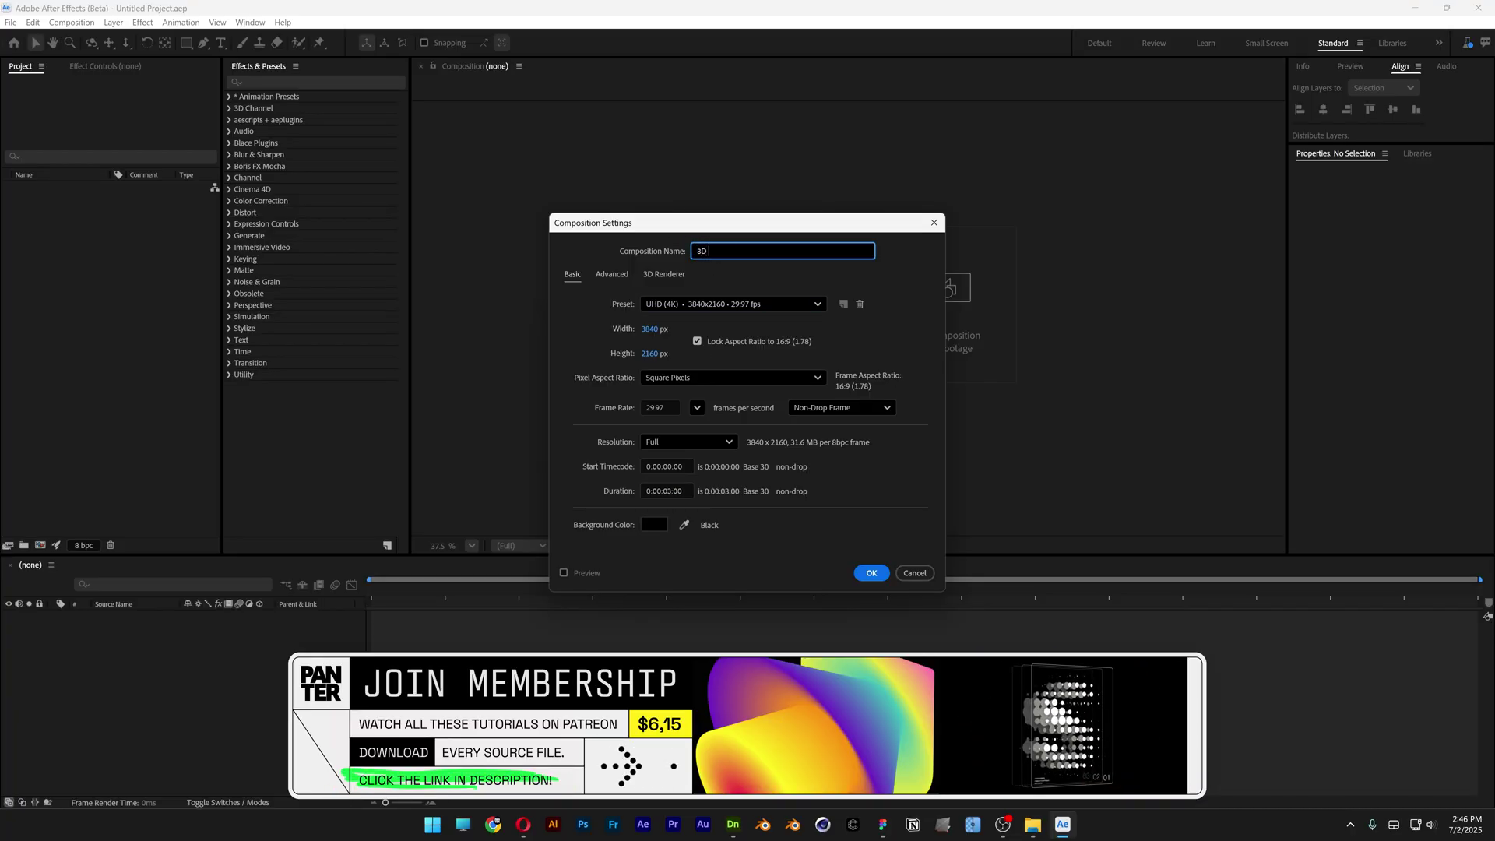
click(871, 573)
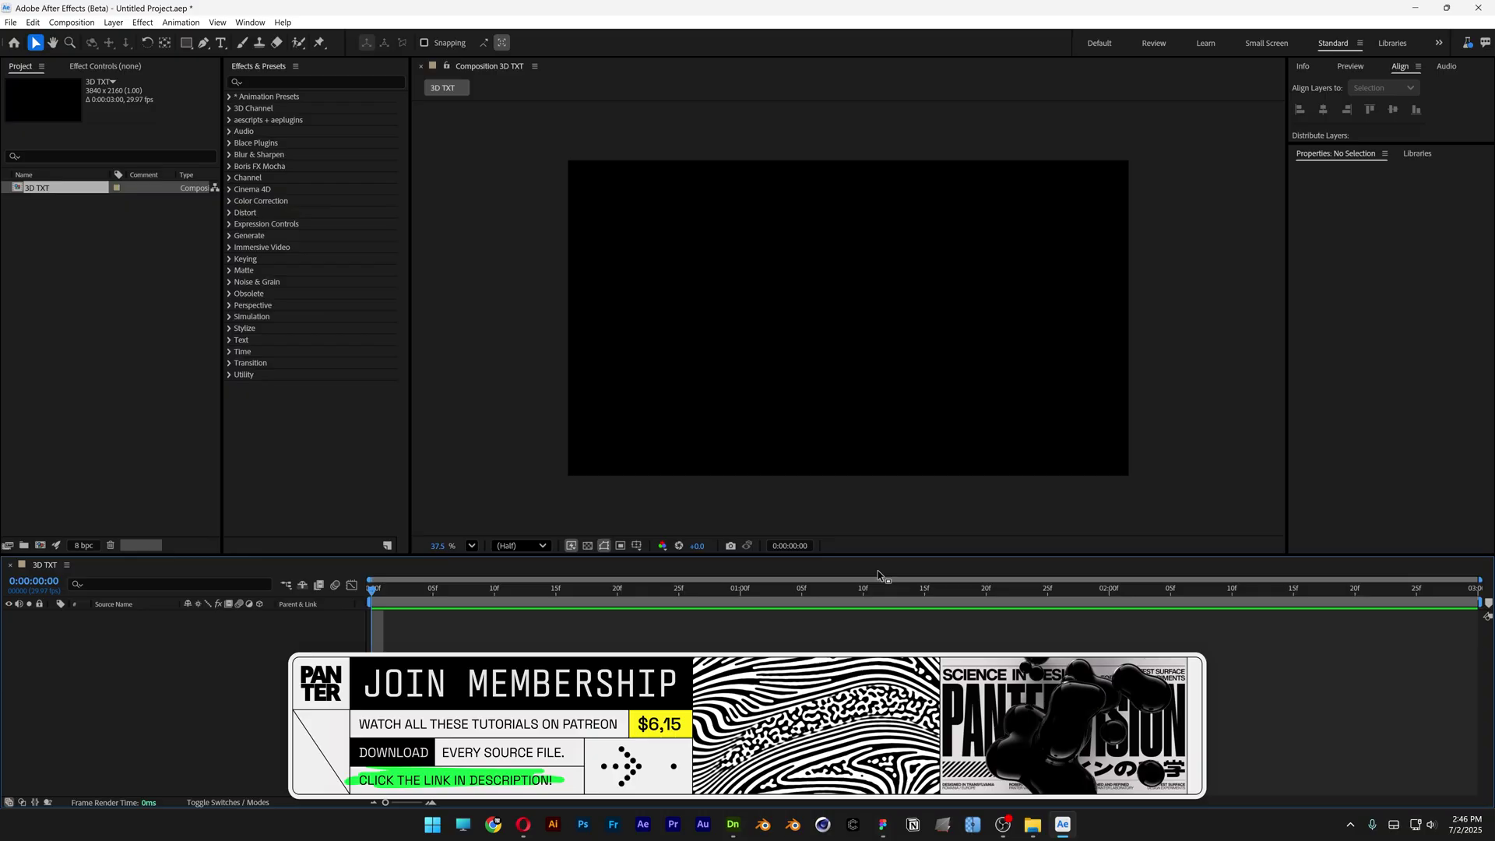
key(ctrl+t)
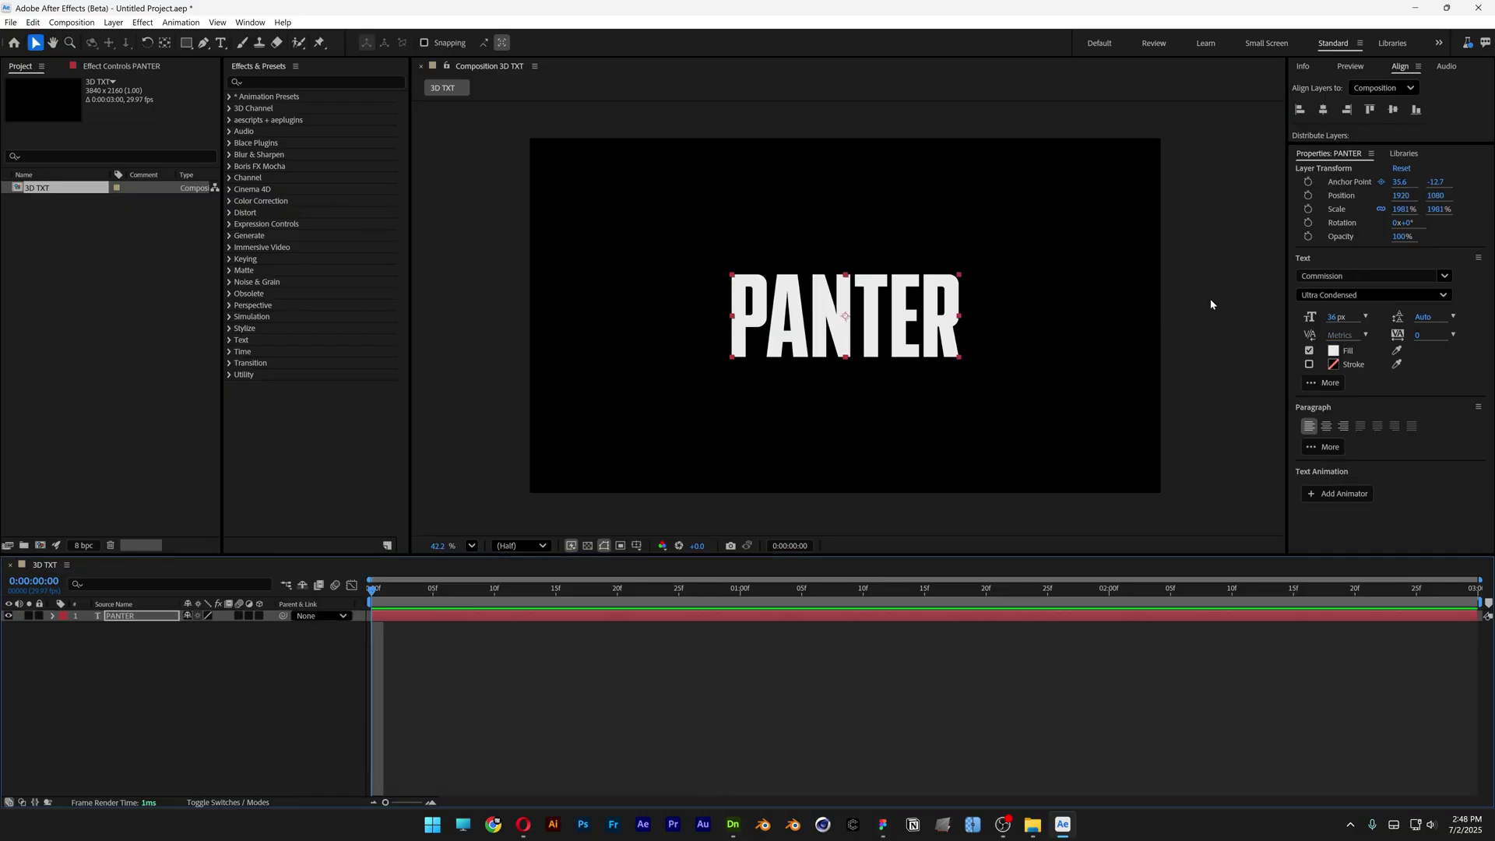
click(1351, 278)
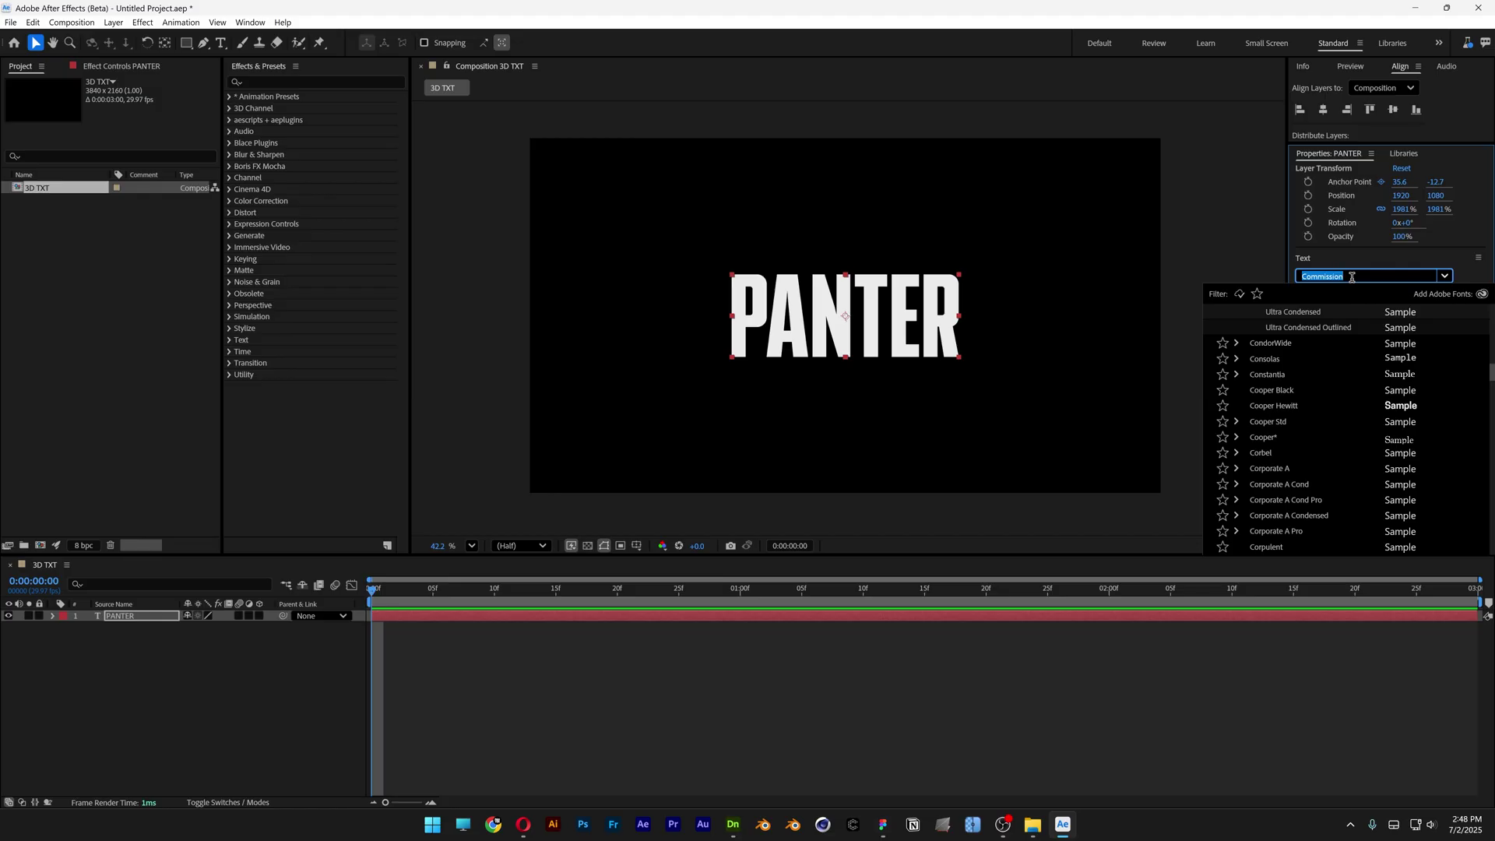
key(Return)
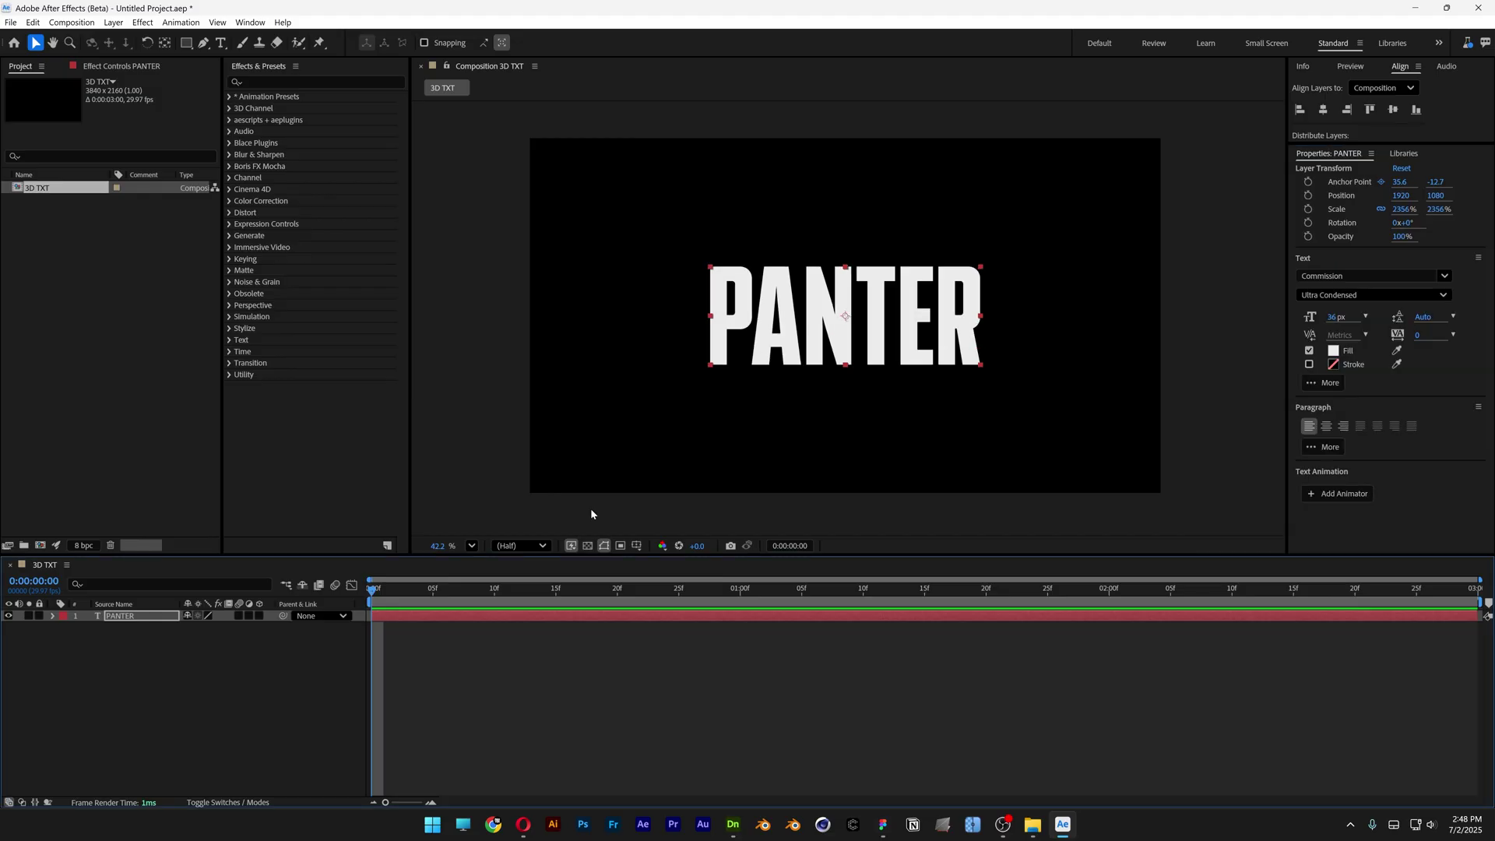
Turn on the PANTER layer's 3D switch and set the composition renderer to Advanced 3D
click(259, 615)
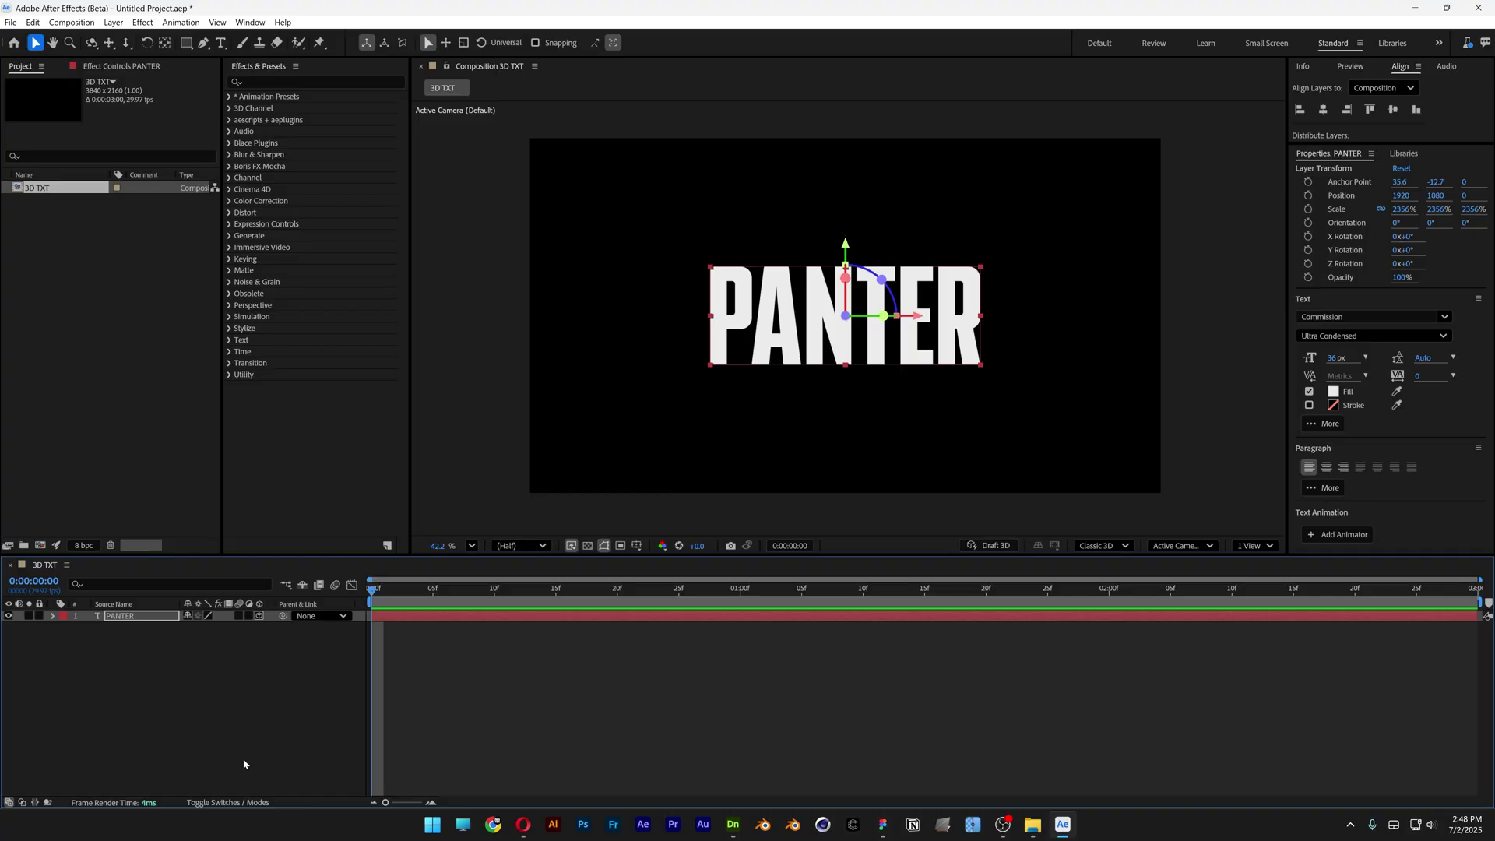
click(249, 803)
click(249, 803)
click(53, 615)
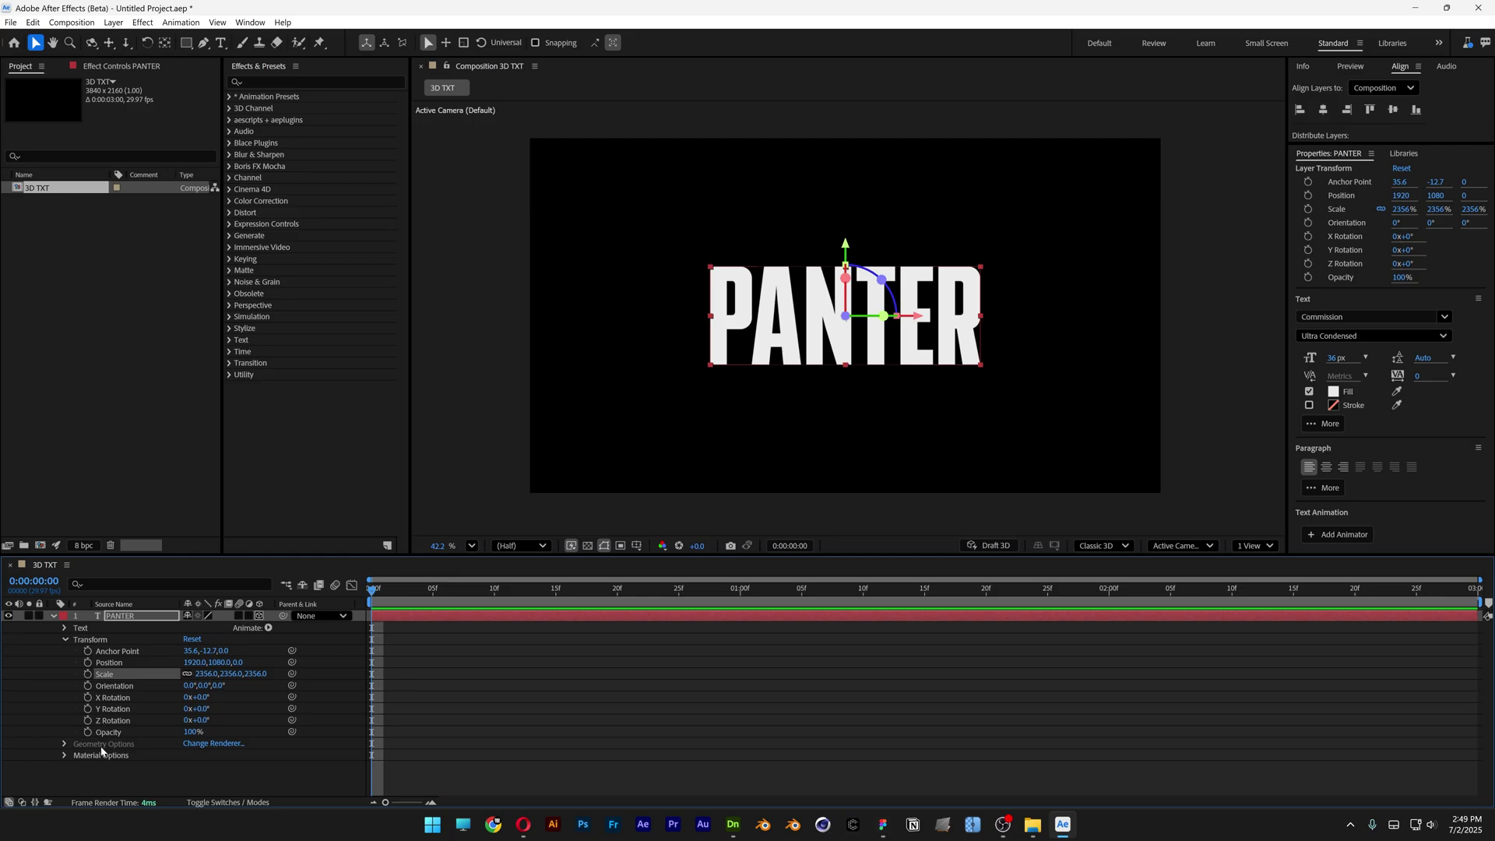
click(1107, 548)
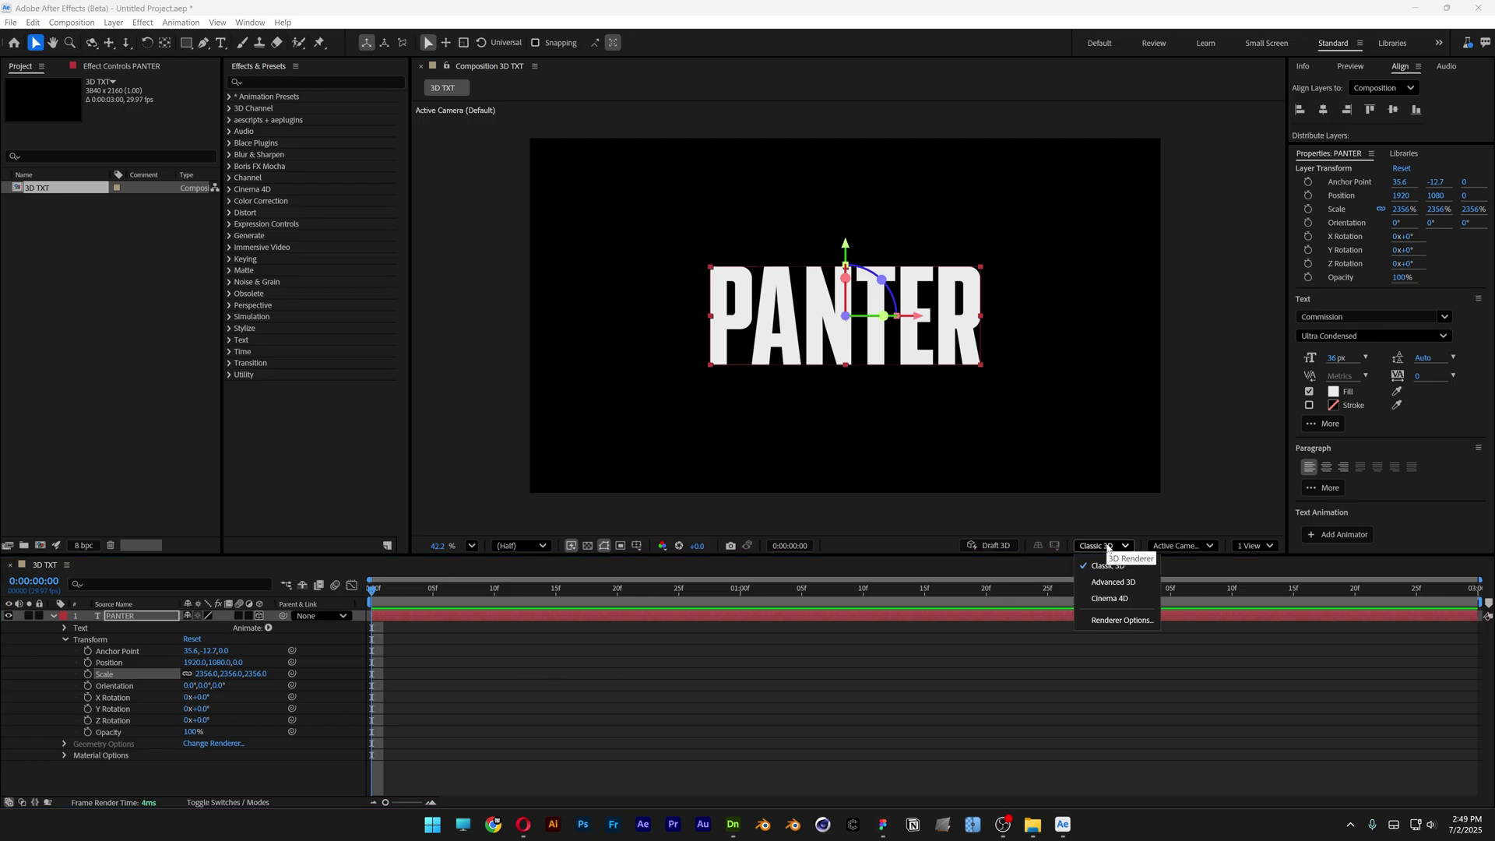
click(1135, 583)
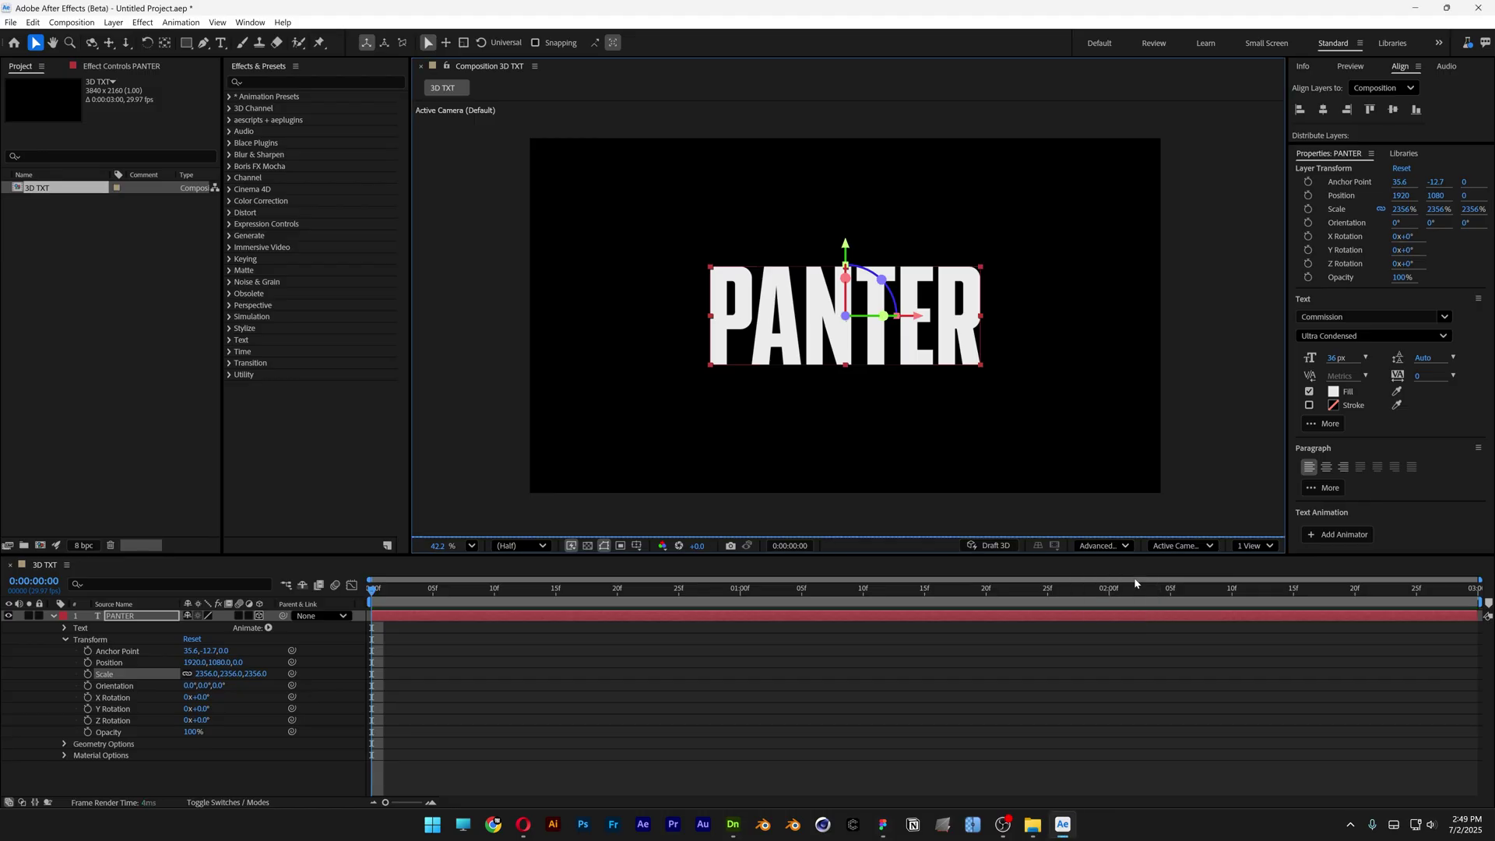
Extrude the PANTER letters to a depth of 20 in Geometry Options
click(64, 745)
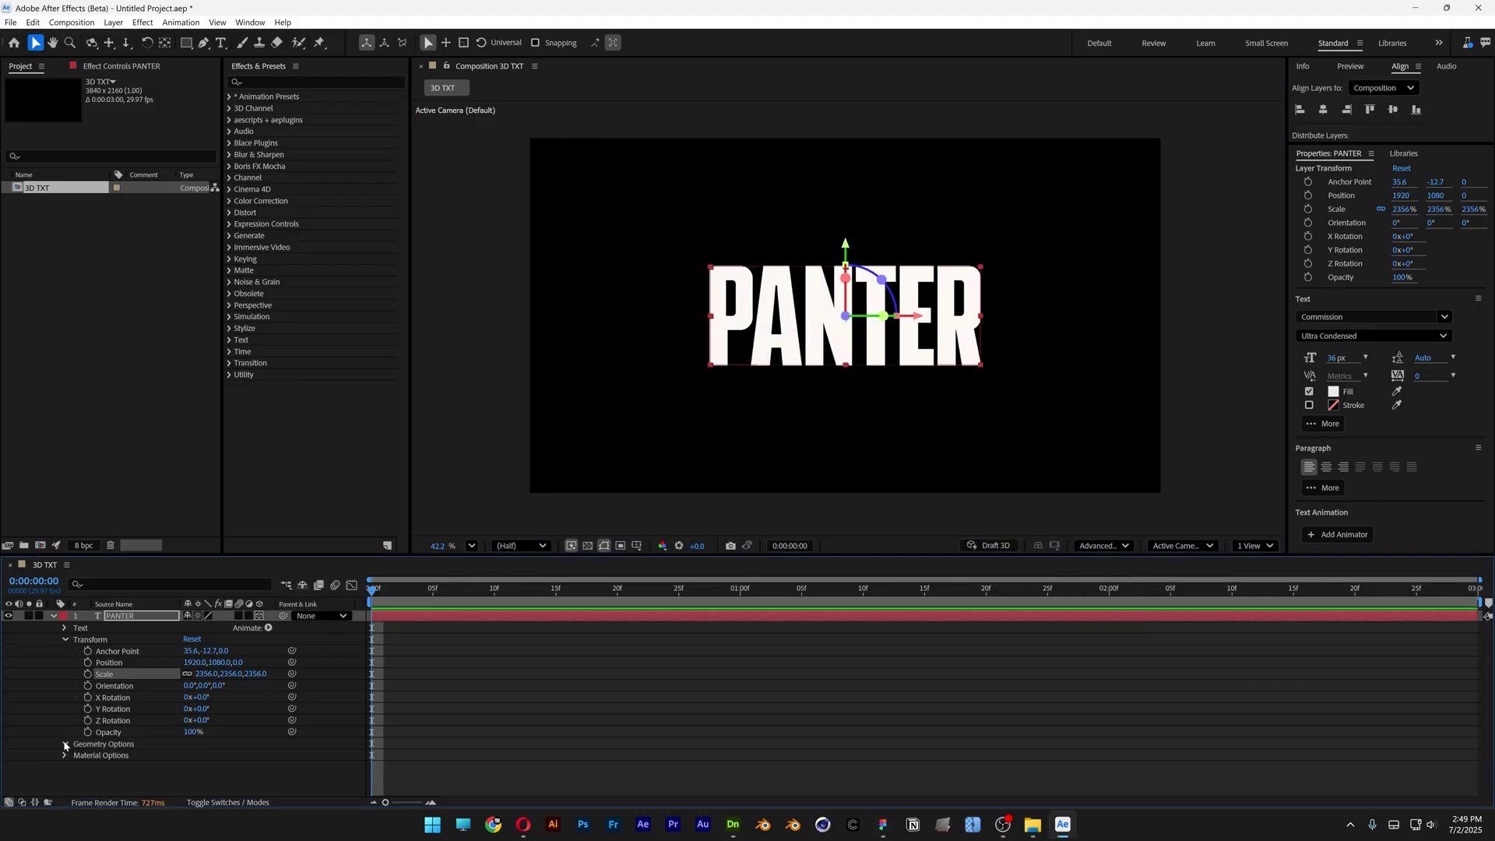
drag(187, 779, 201, 779)
scroll(794, 467, up, 3)
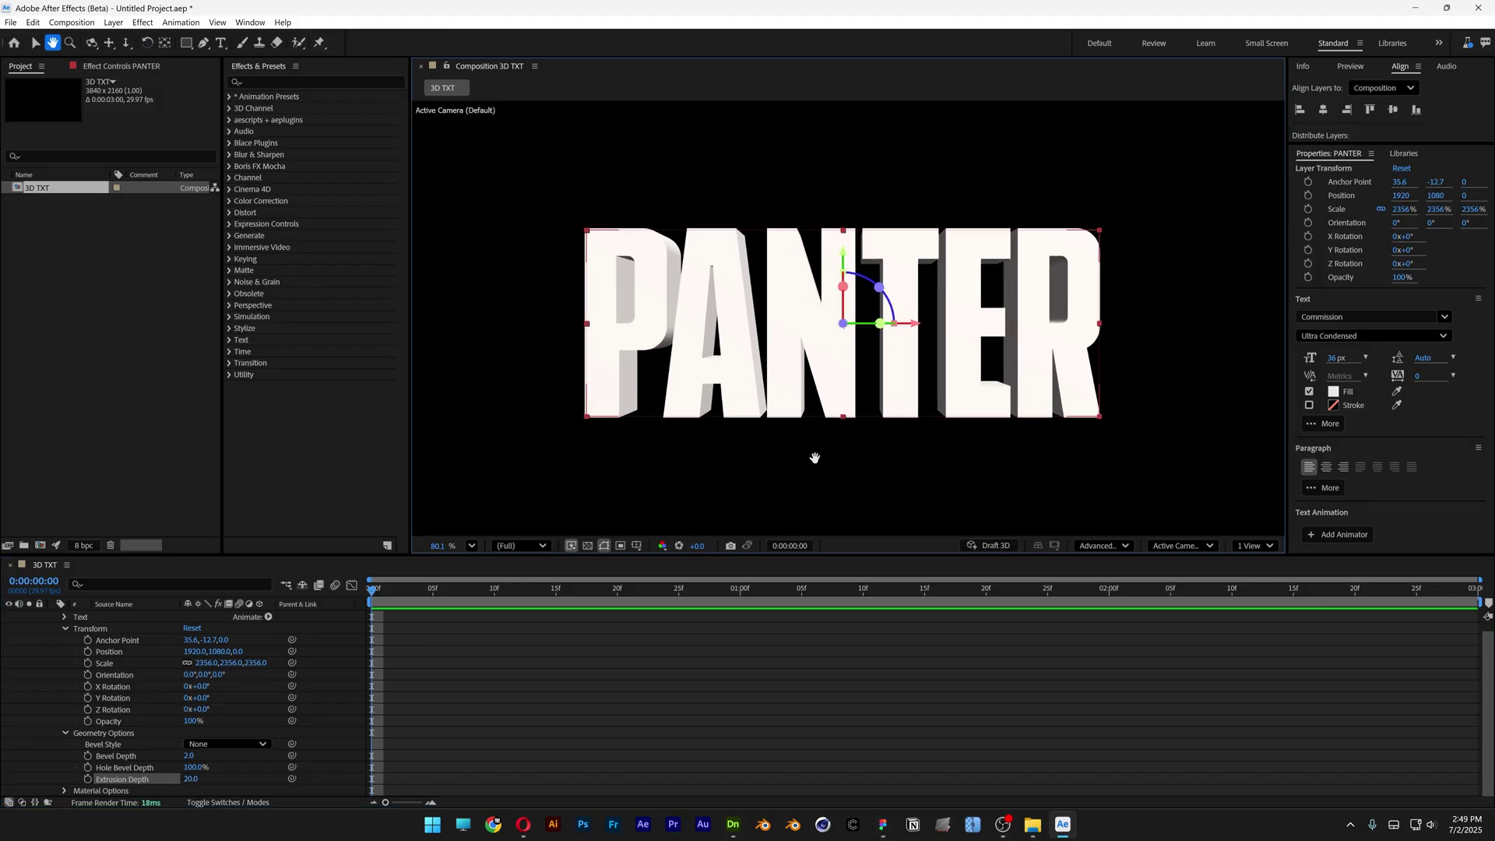
Give the letters an Angular bevel with a bevel depth of 0.3
click(214, 745)
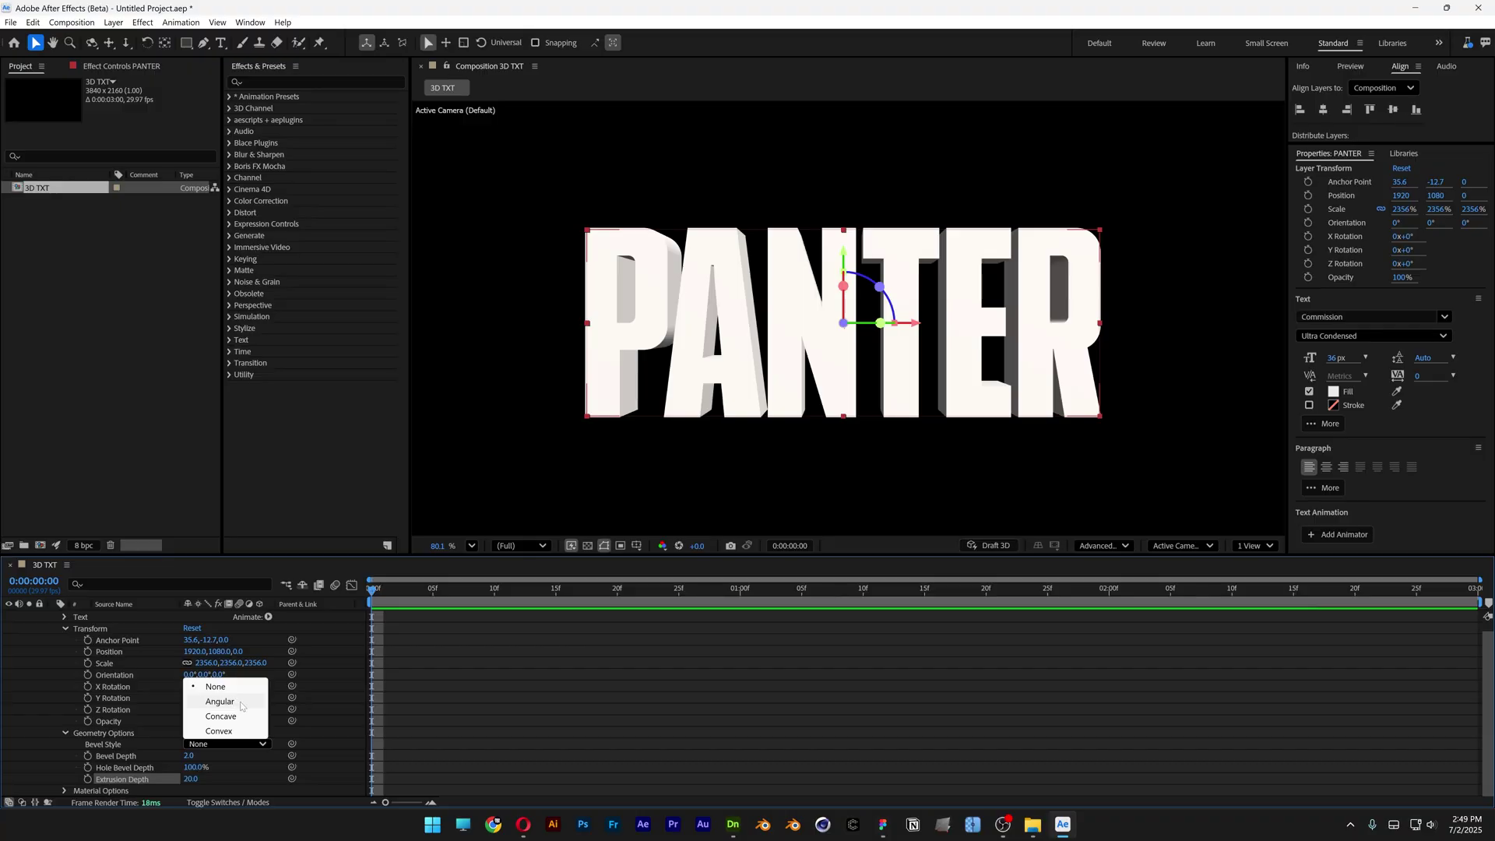
click(219, 702)
click(194, 754)
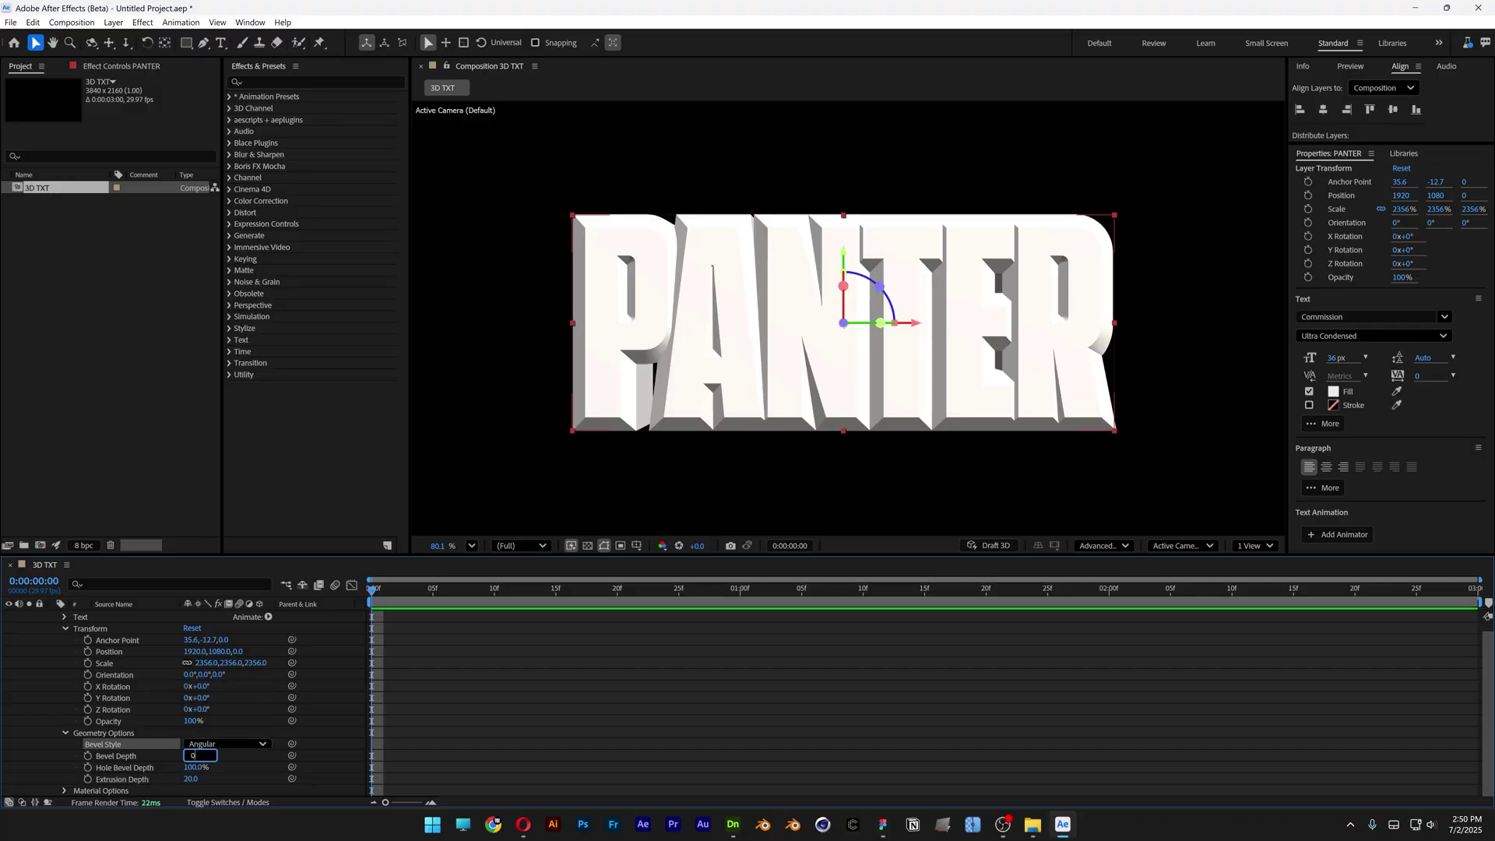
text(0.3)
click(229, 755)
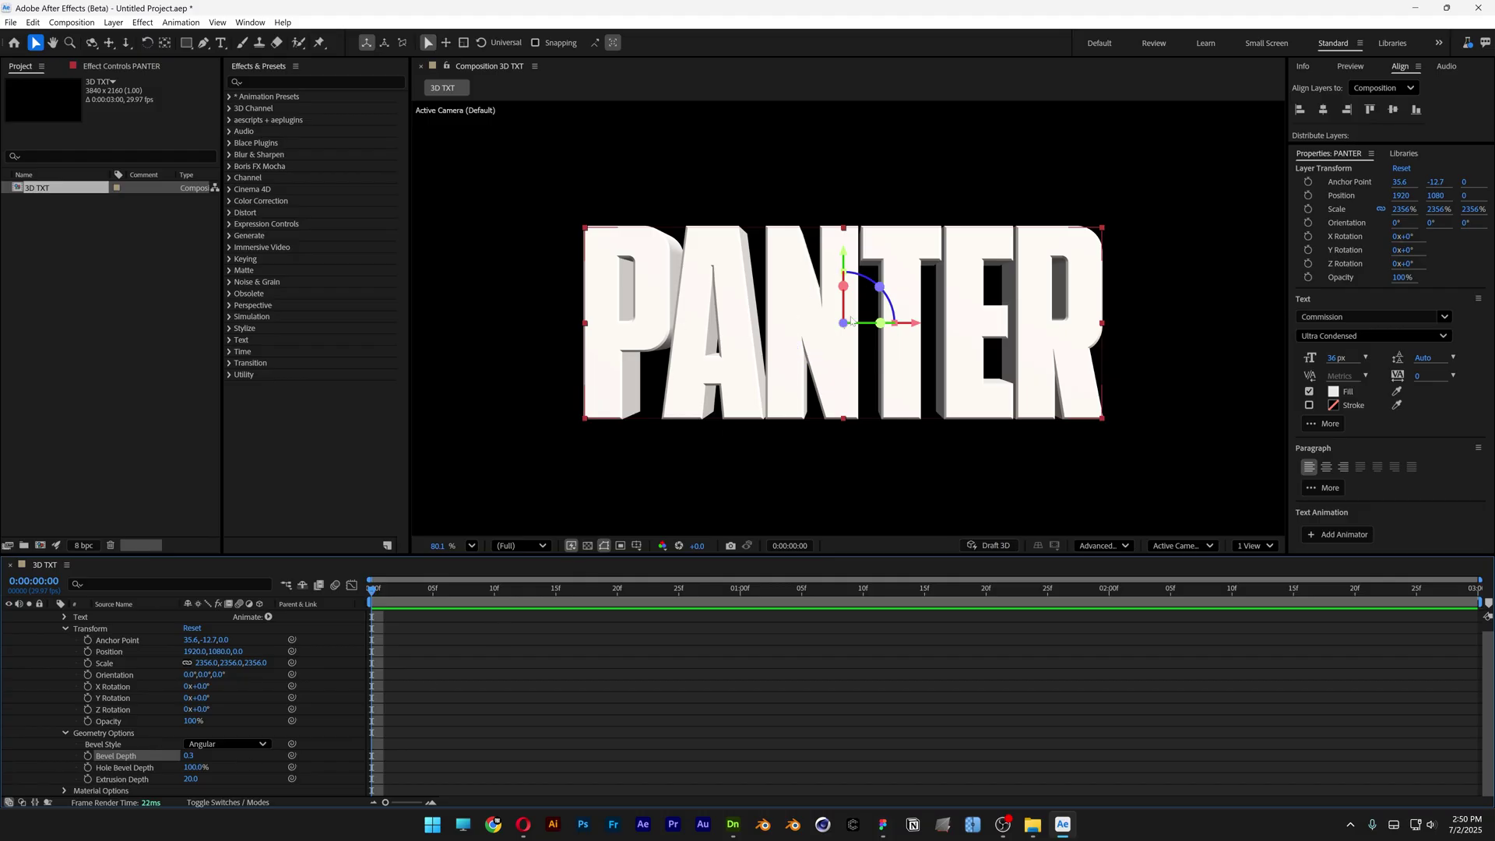
click(1452, 376)
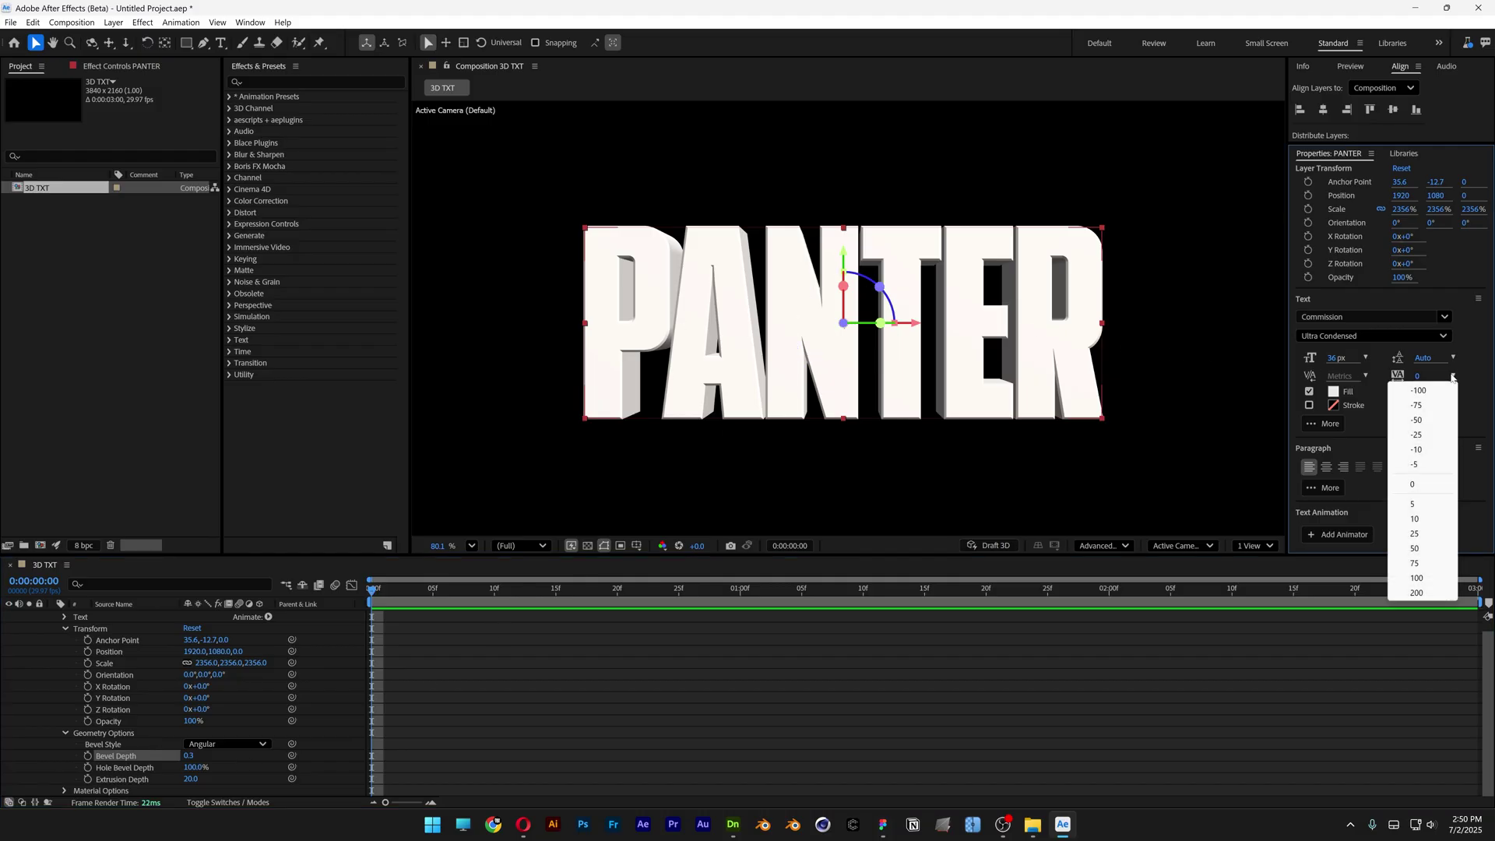
Set letter tracking to 25 and show the title/action safe guides
click(1425, 534)
key(comma)
key(comma)
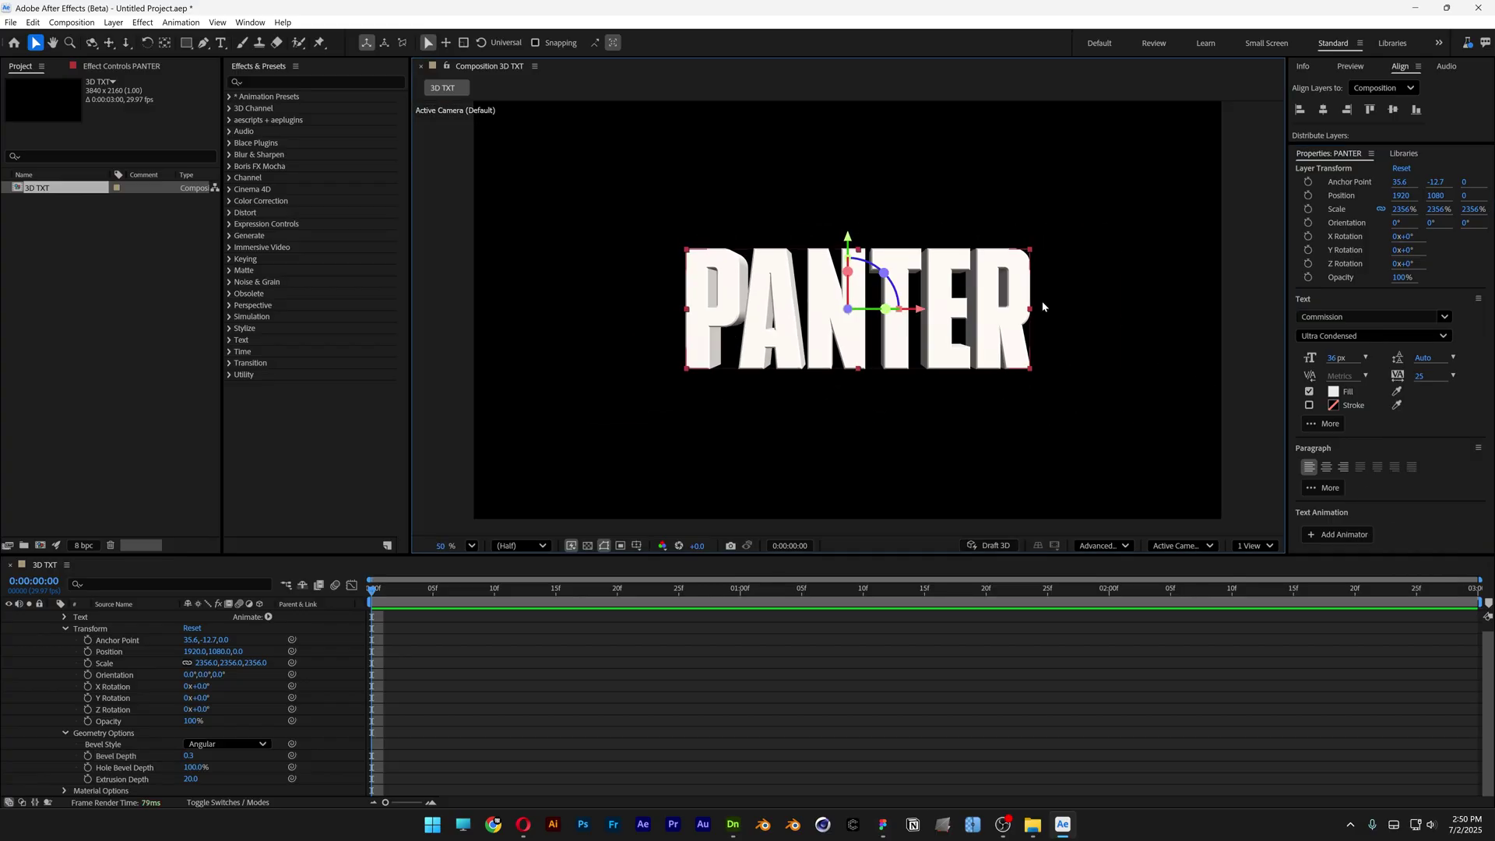
click(636, 544)
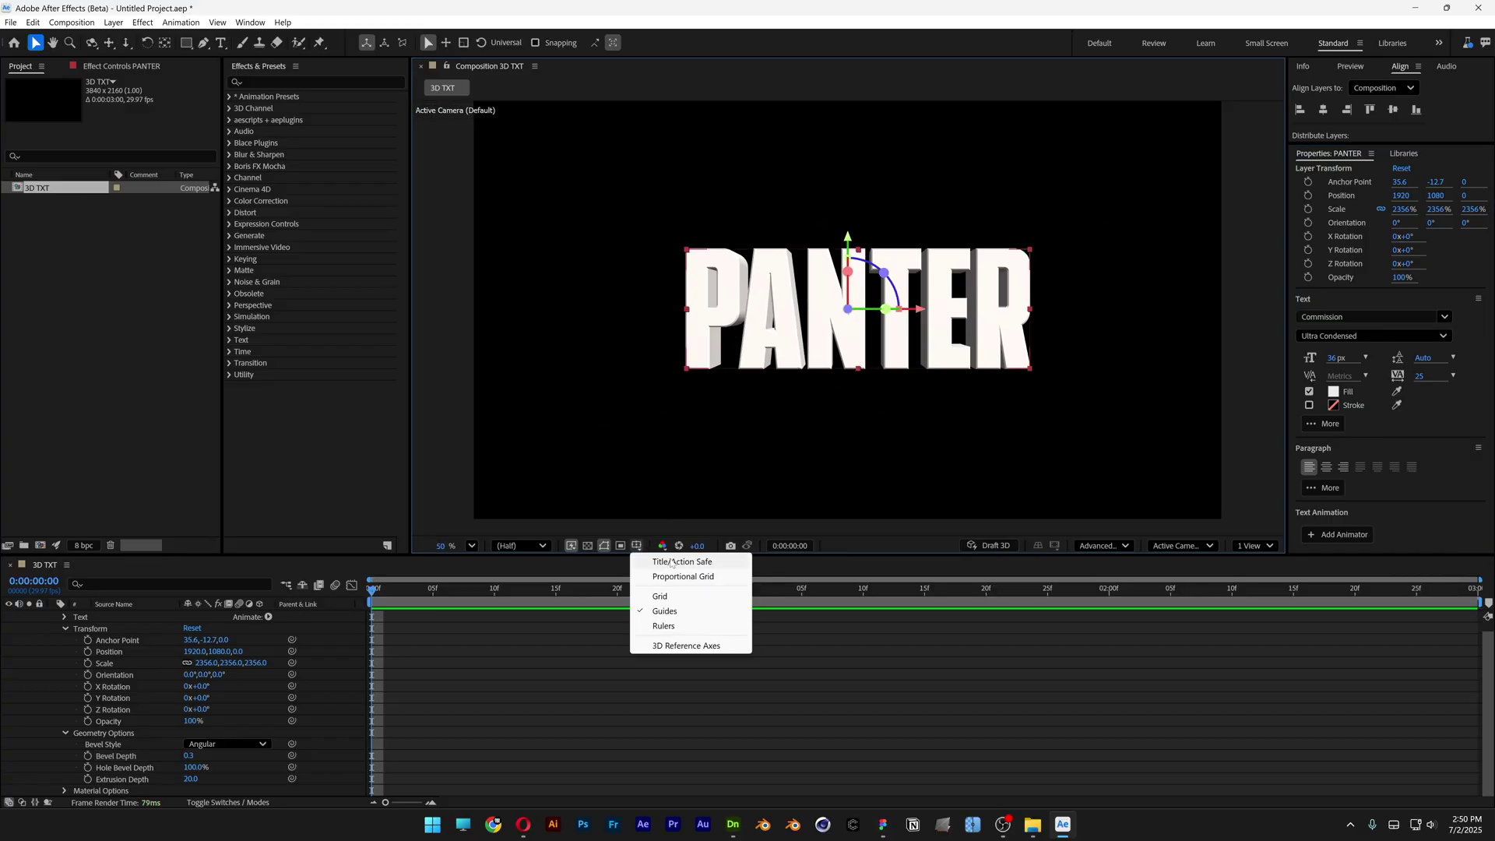
click(672, 562)
key(shift+slash)
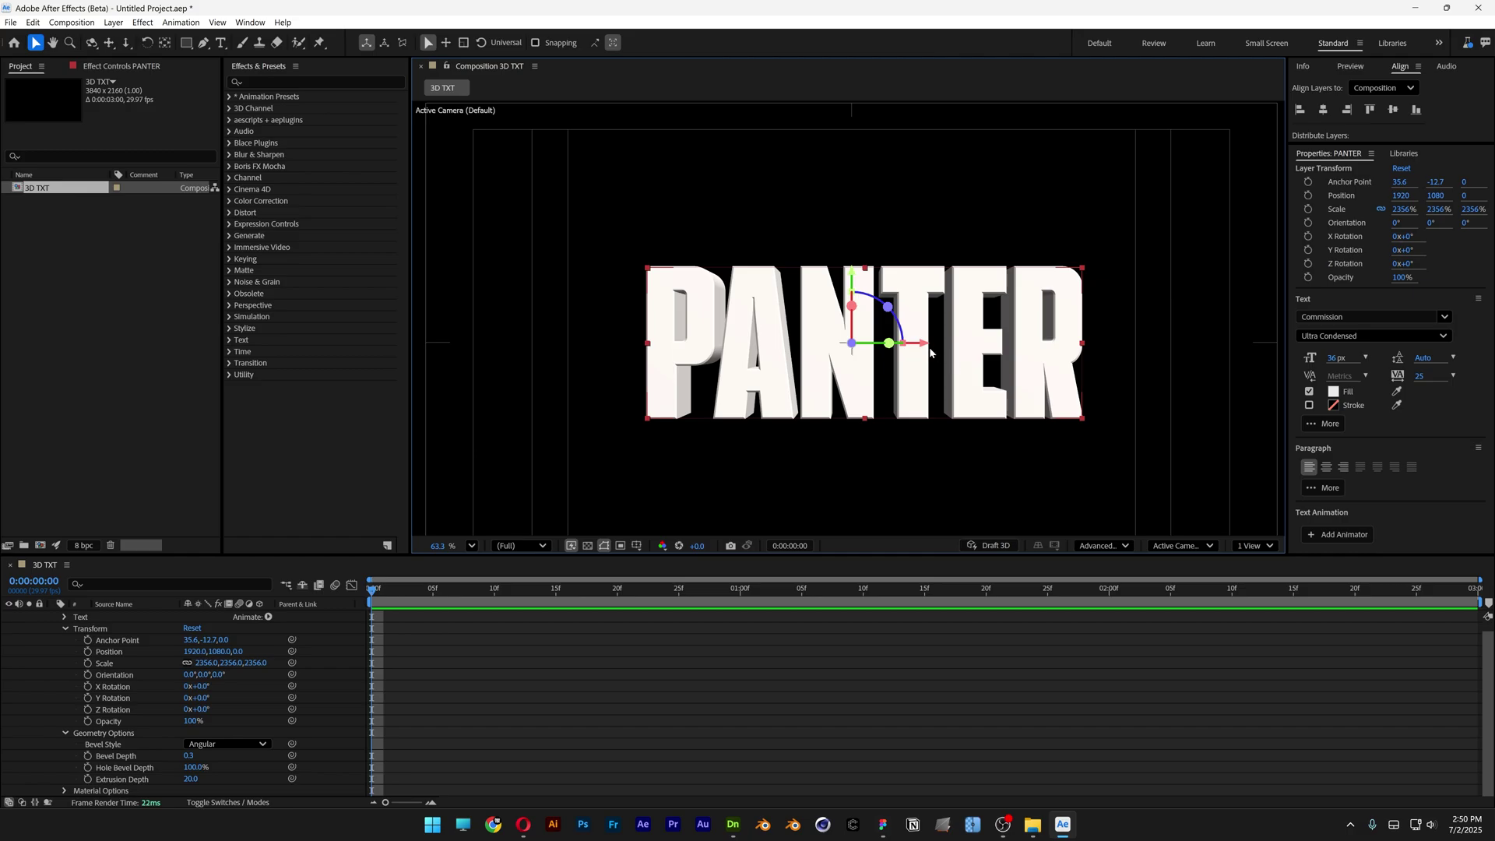
Nudge the PANTER text slightly left to X position 1869
drag(926, 344, 909, 348)
scroll(878, 268, down, 1)
scroll(179, 689, up, 1)
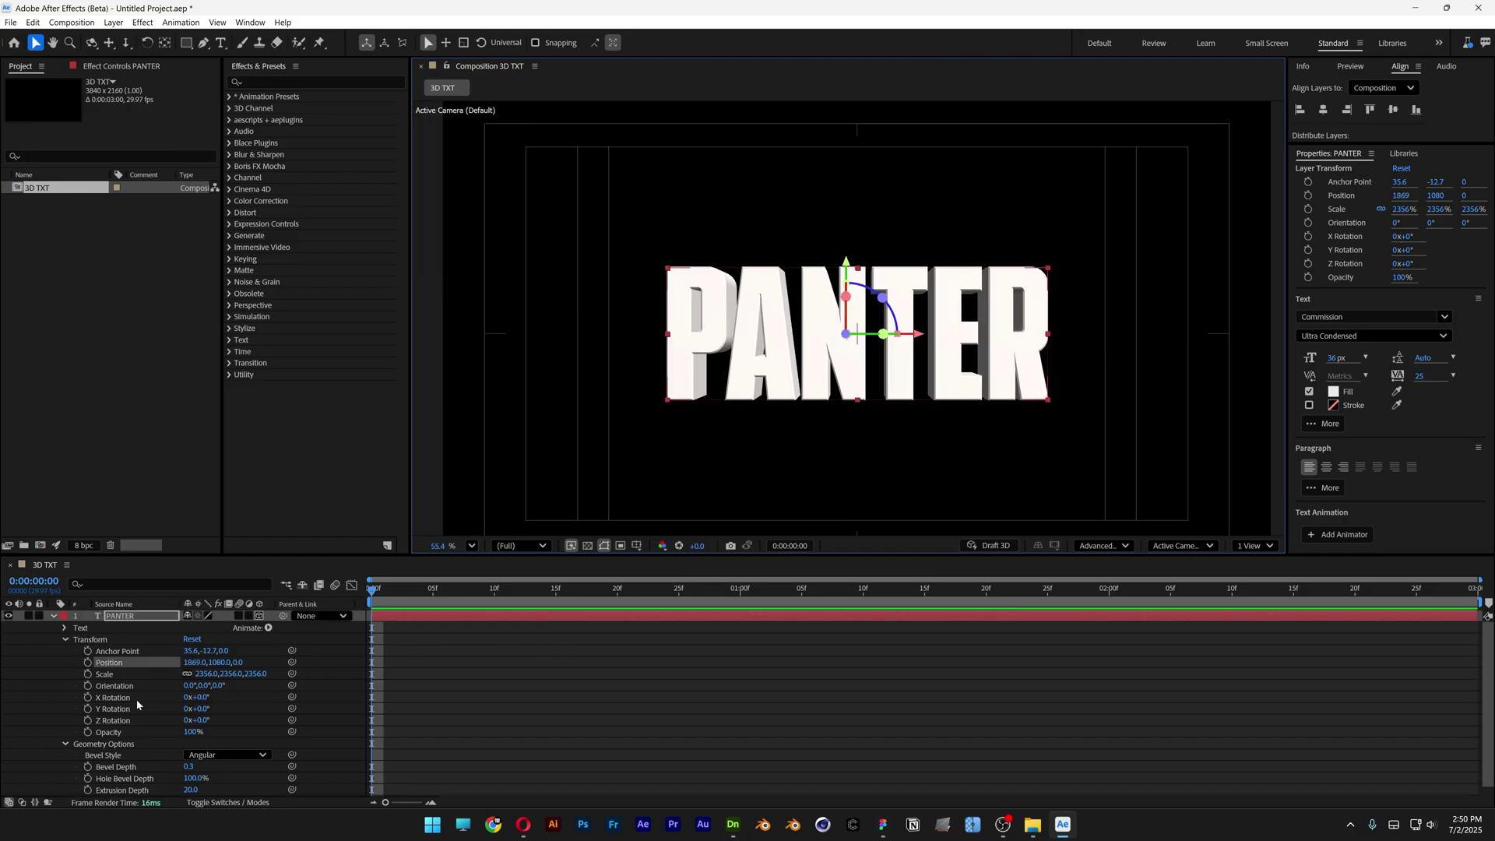
click(135, 618)
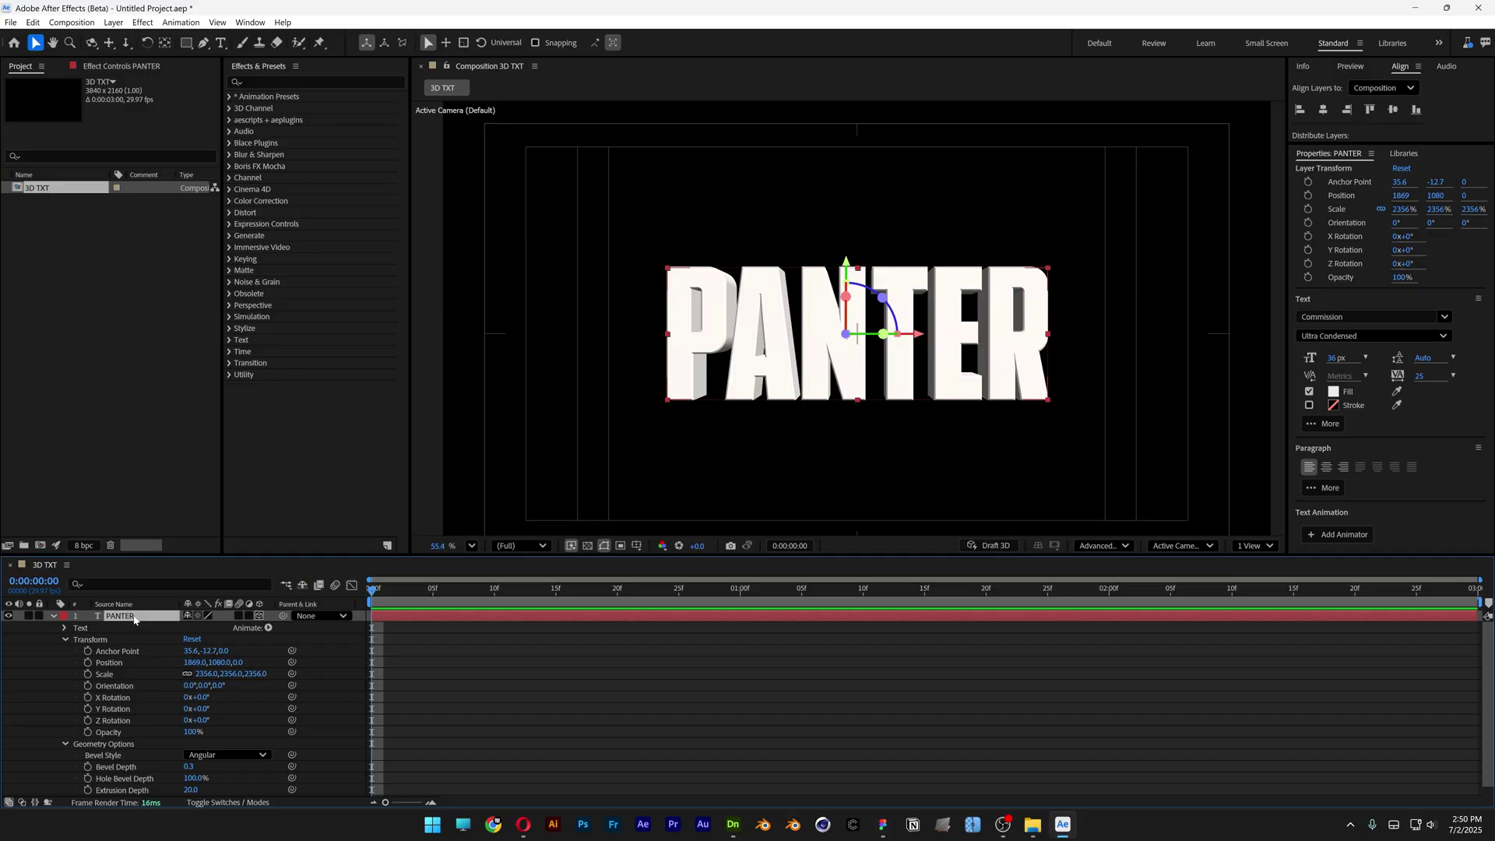
Duplicate the PANTER layer and begin lowering the original layer's opacity
key(ctrl+d)
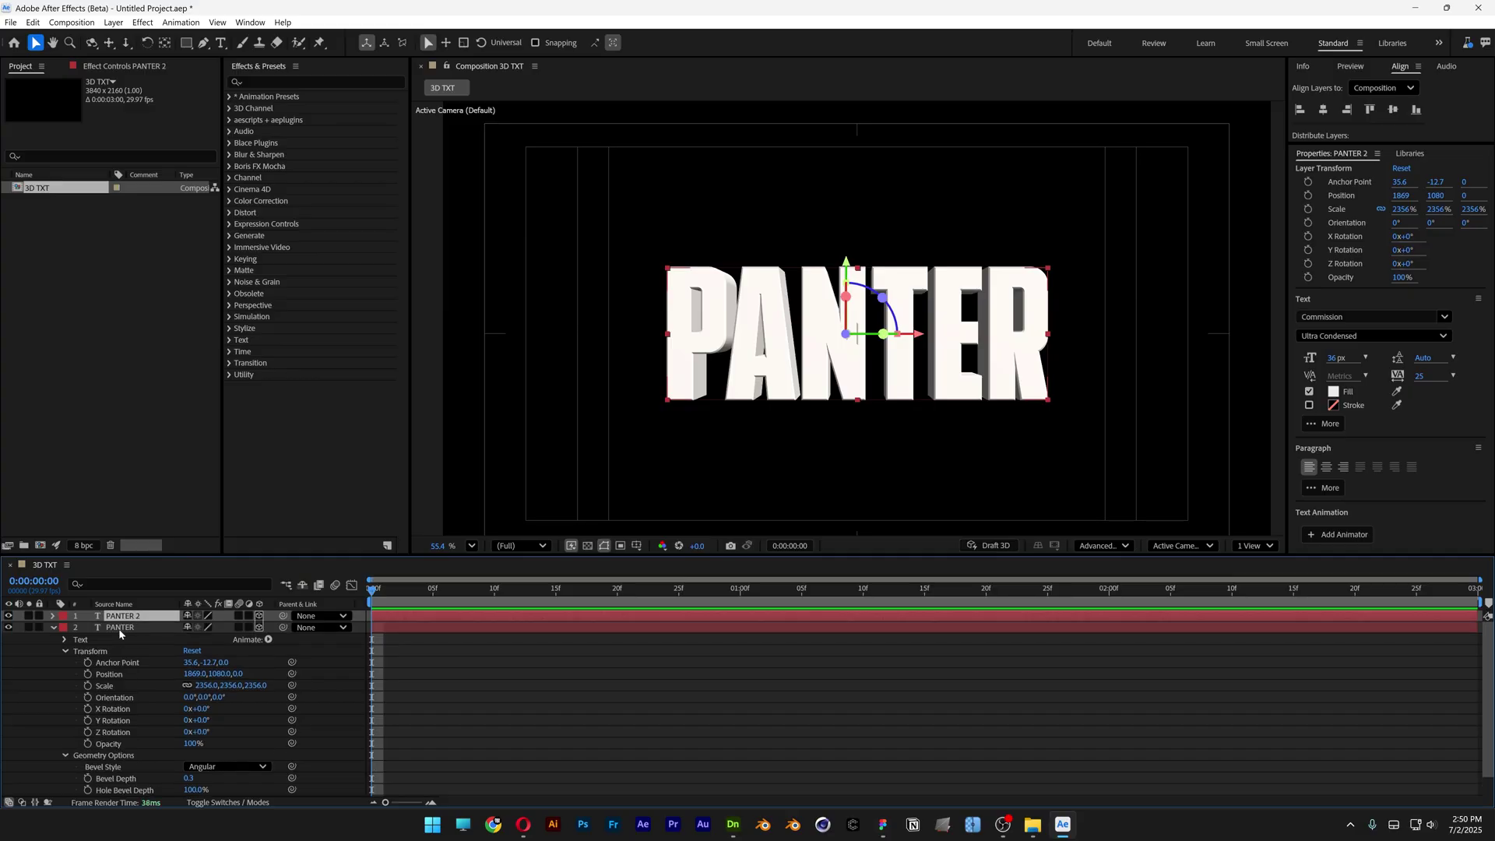
click(119, 629)
scroll(120, 634, down, 1)
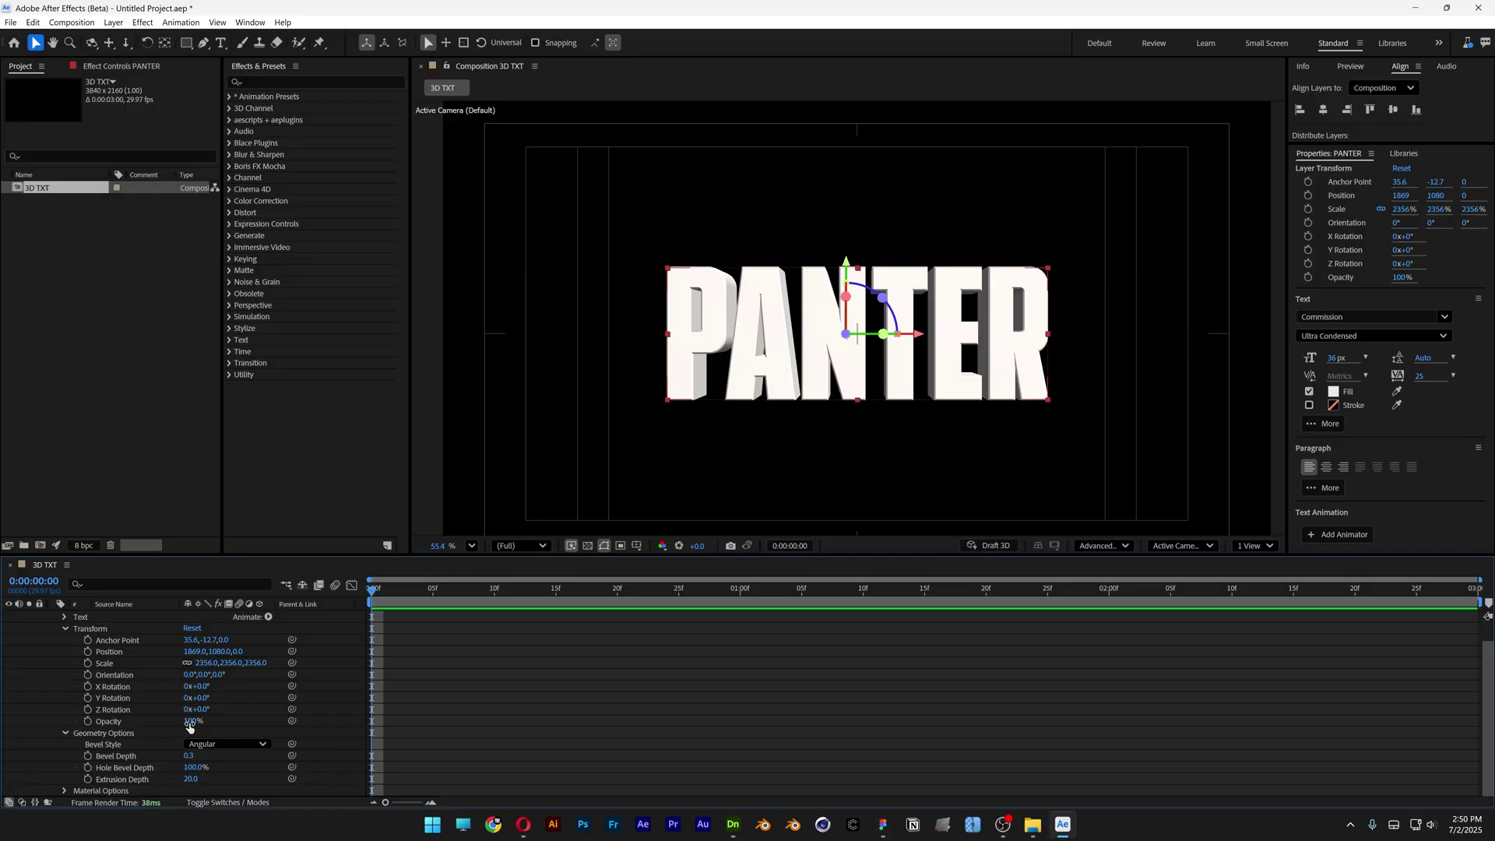
drag(190, 721, 143, 728)
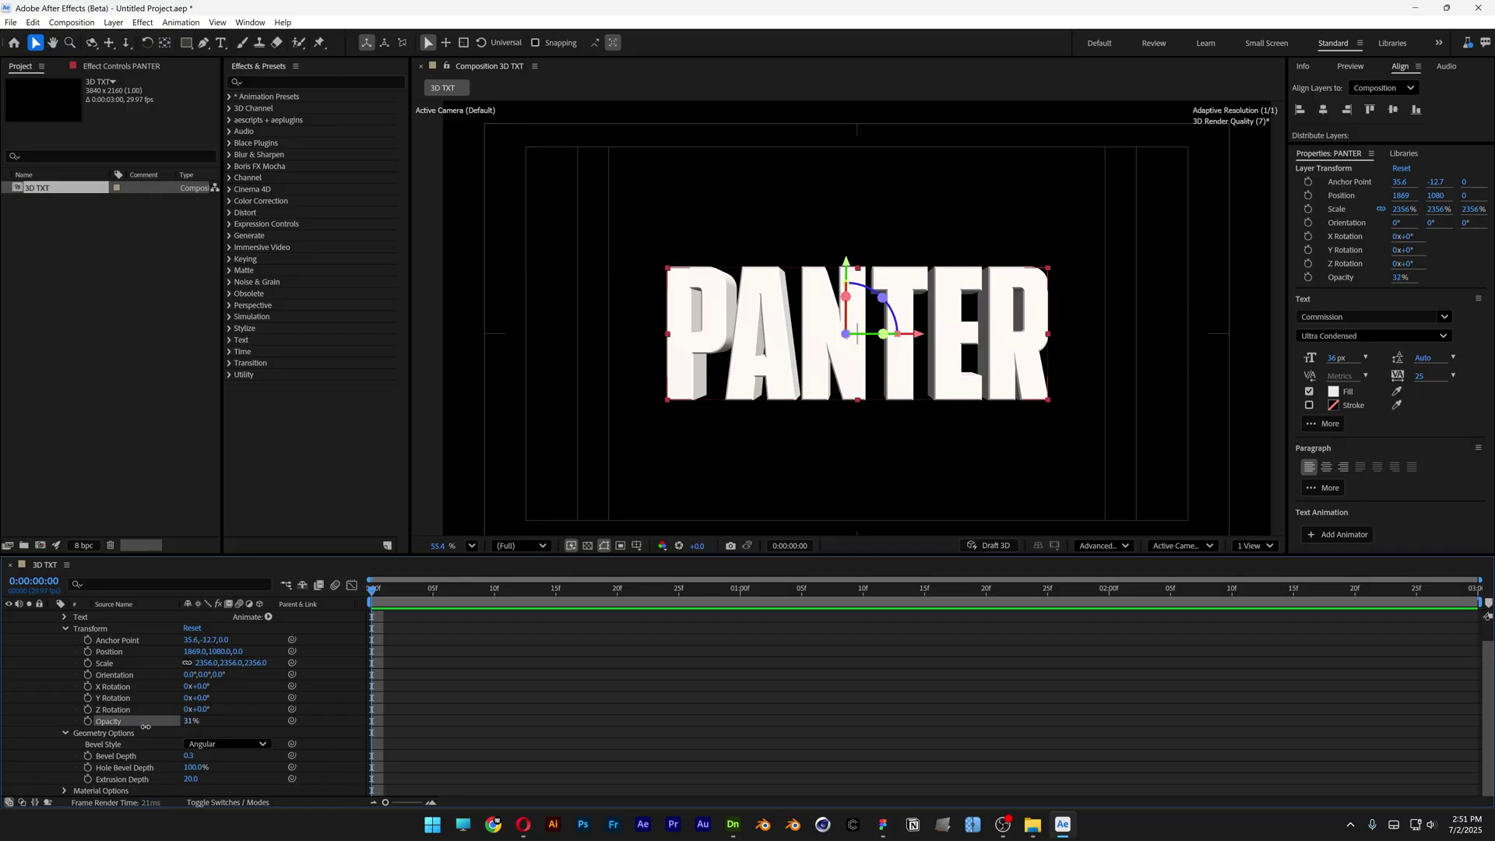
key(ctrl+d)
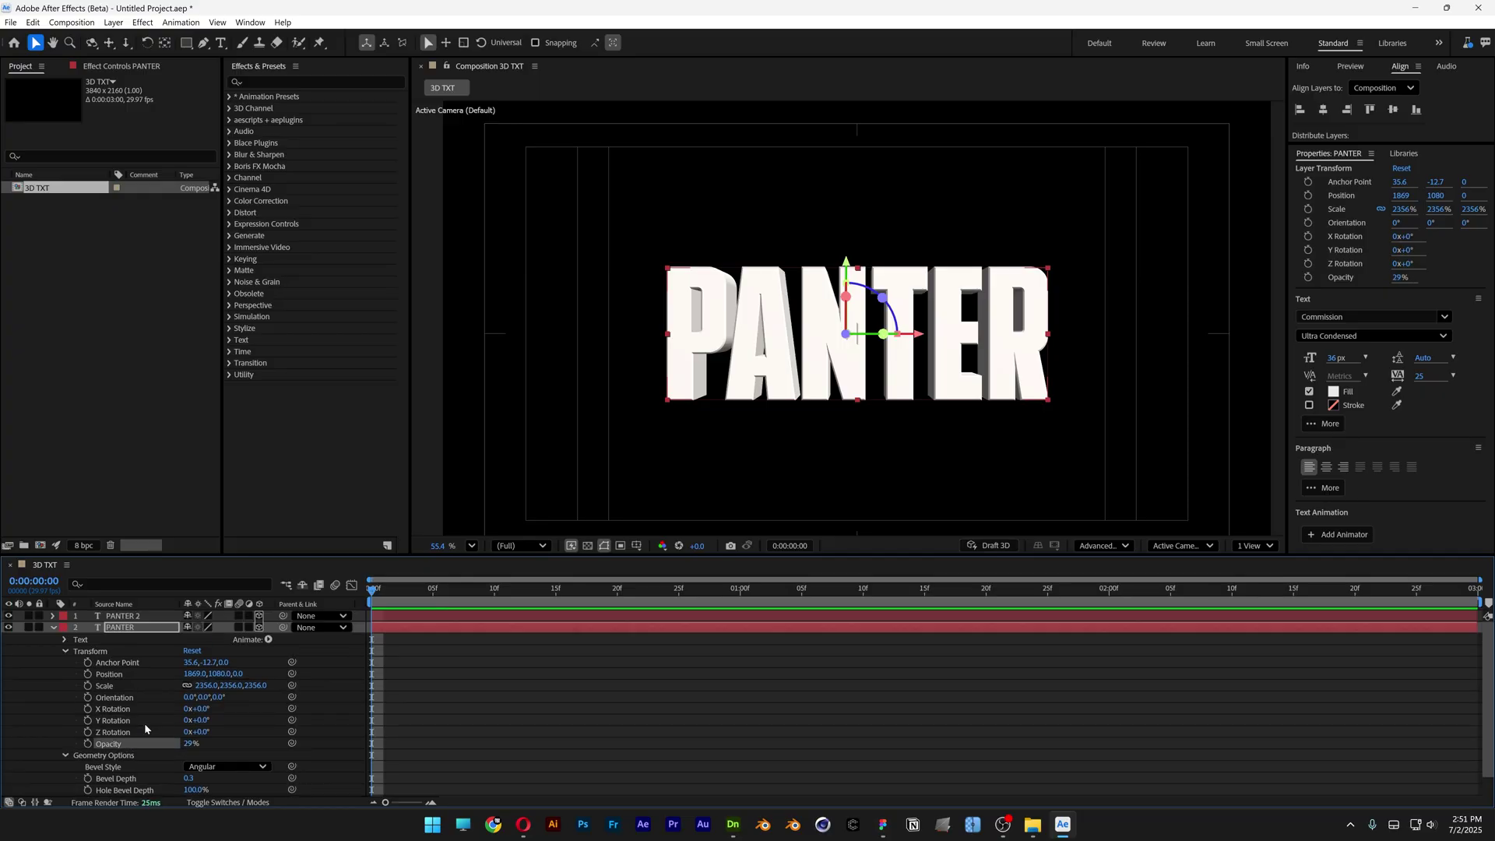
Set the original PANTER layer's opacity to 22% with PANTER 2 visible above it
click(8, 617)
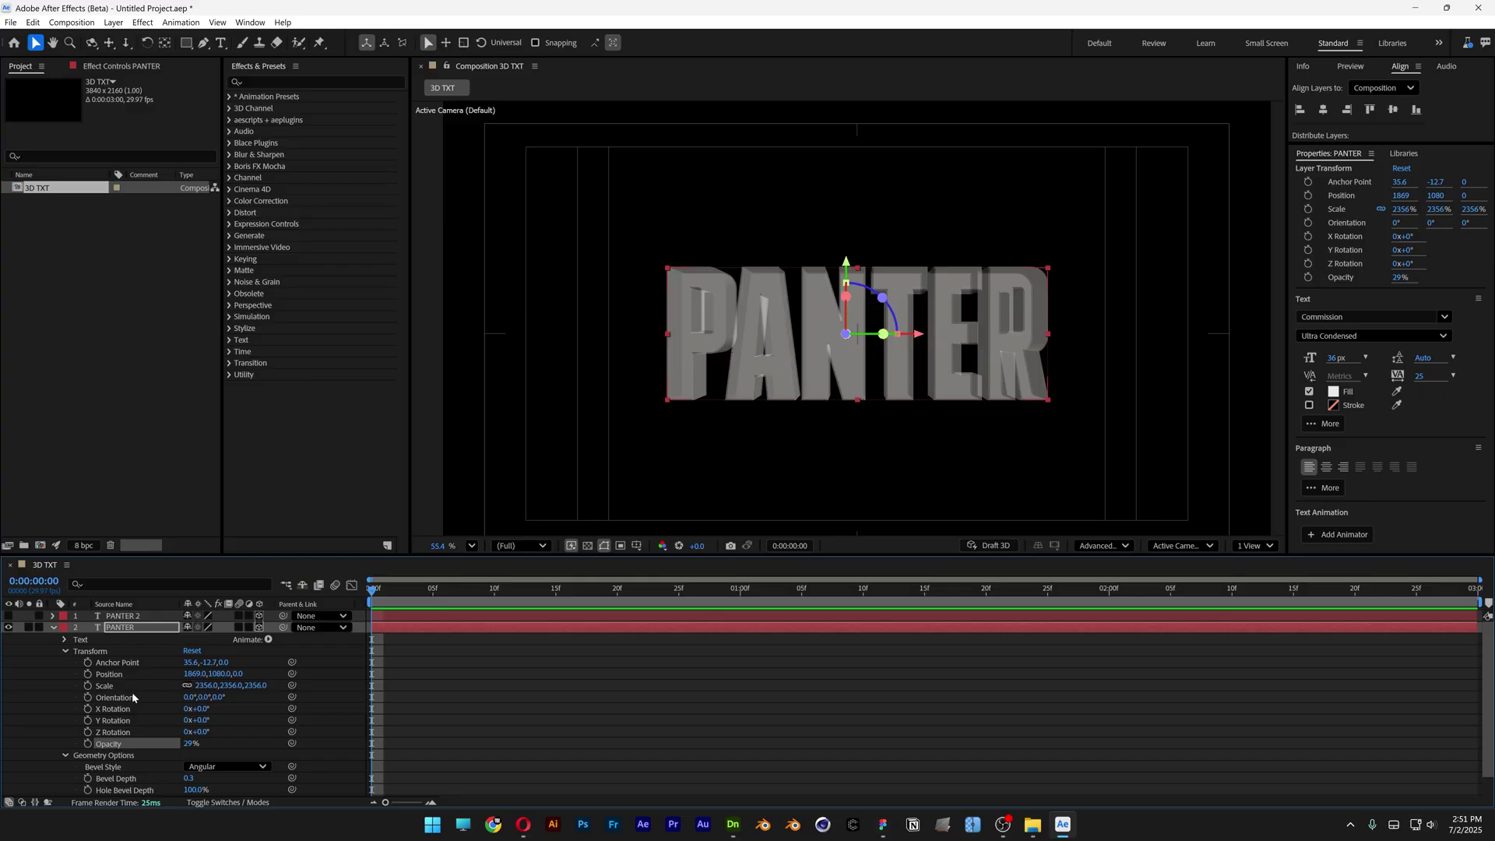
scroll(166, 729, down, 1)
drag(191, 721, 185, 721)
scroll(76, 634, up, 1)
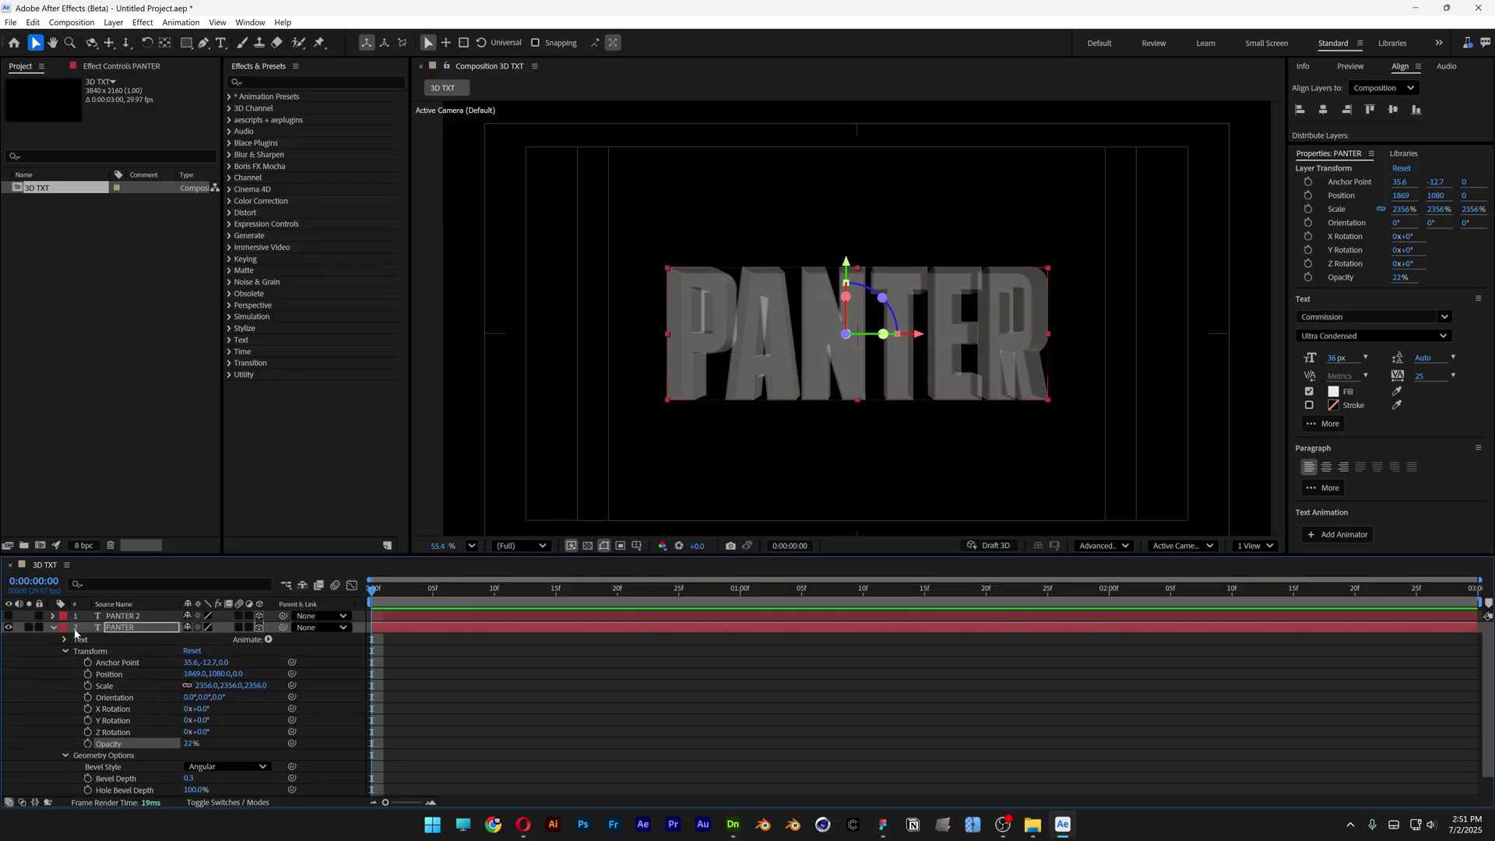
click(52, 628)
click(110, 617)
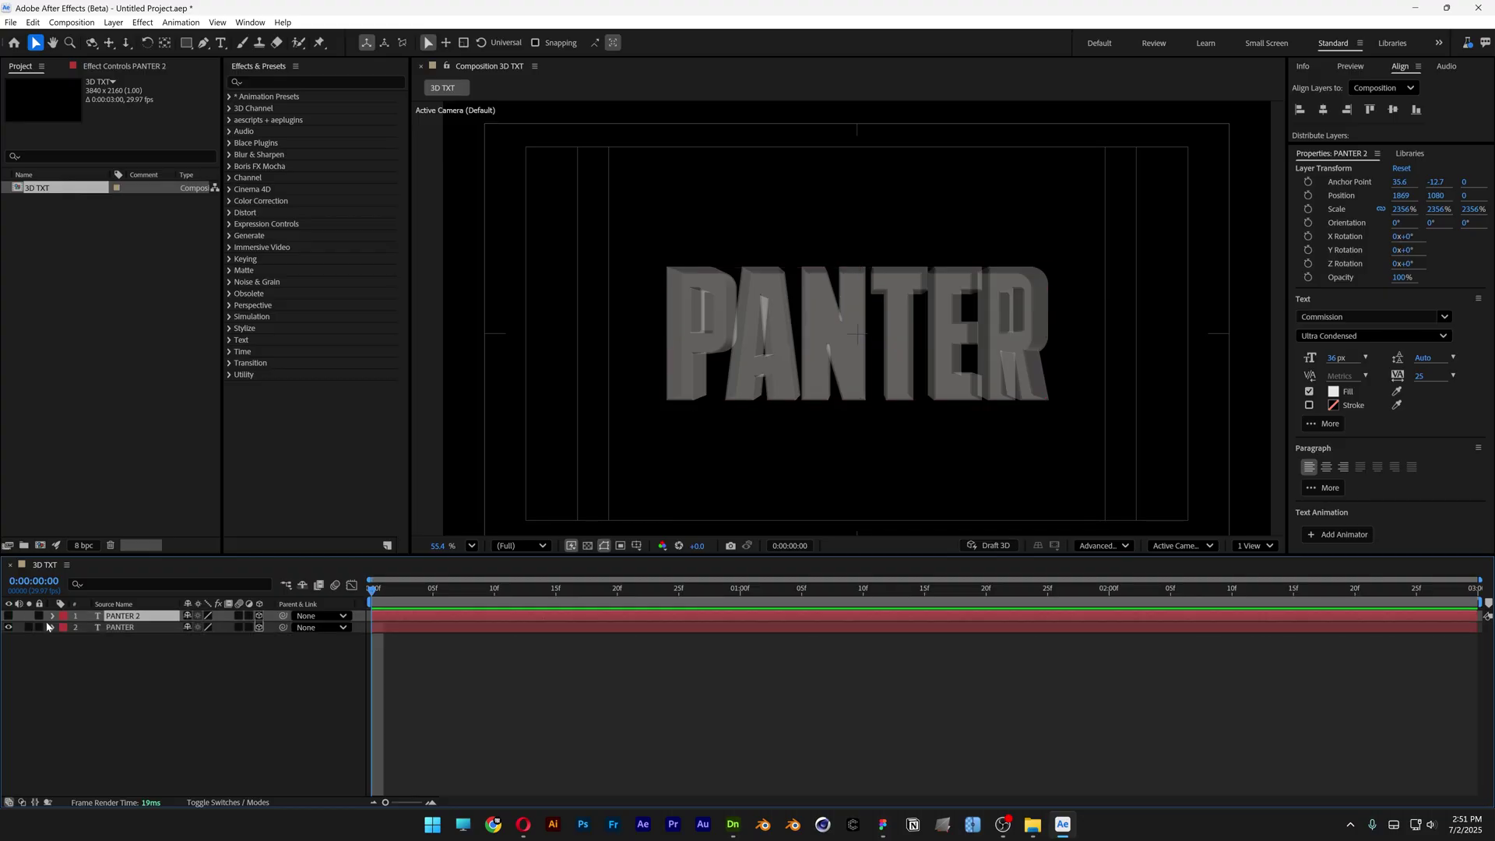
click(8, 616)
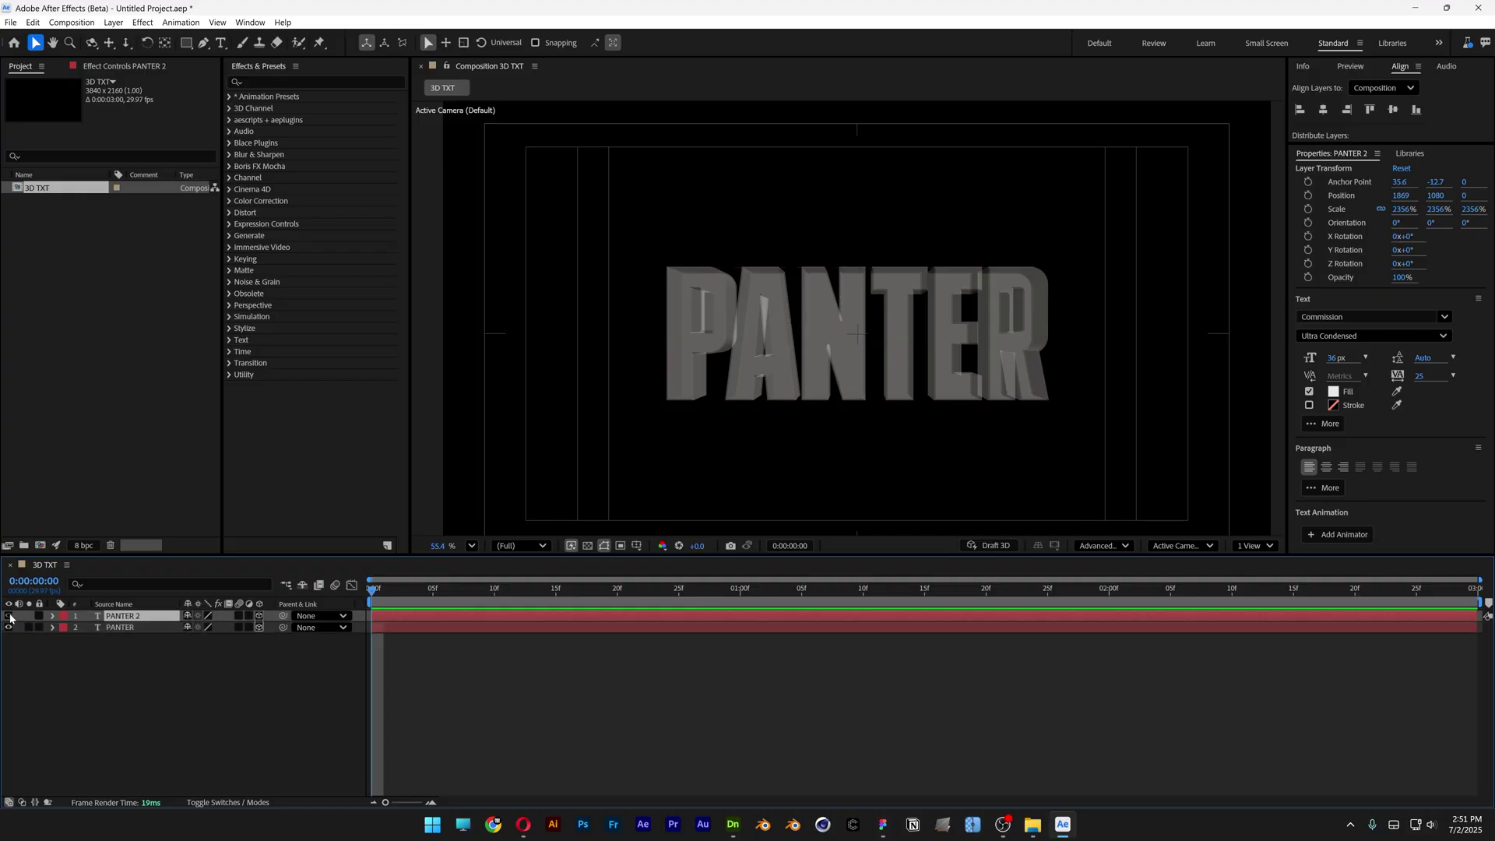
Set PANTER 2's Material Options Specular Shininess to 60%
click(51, 615)
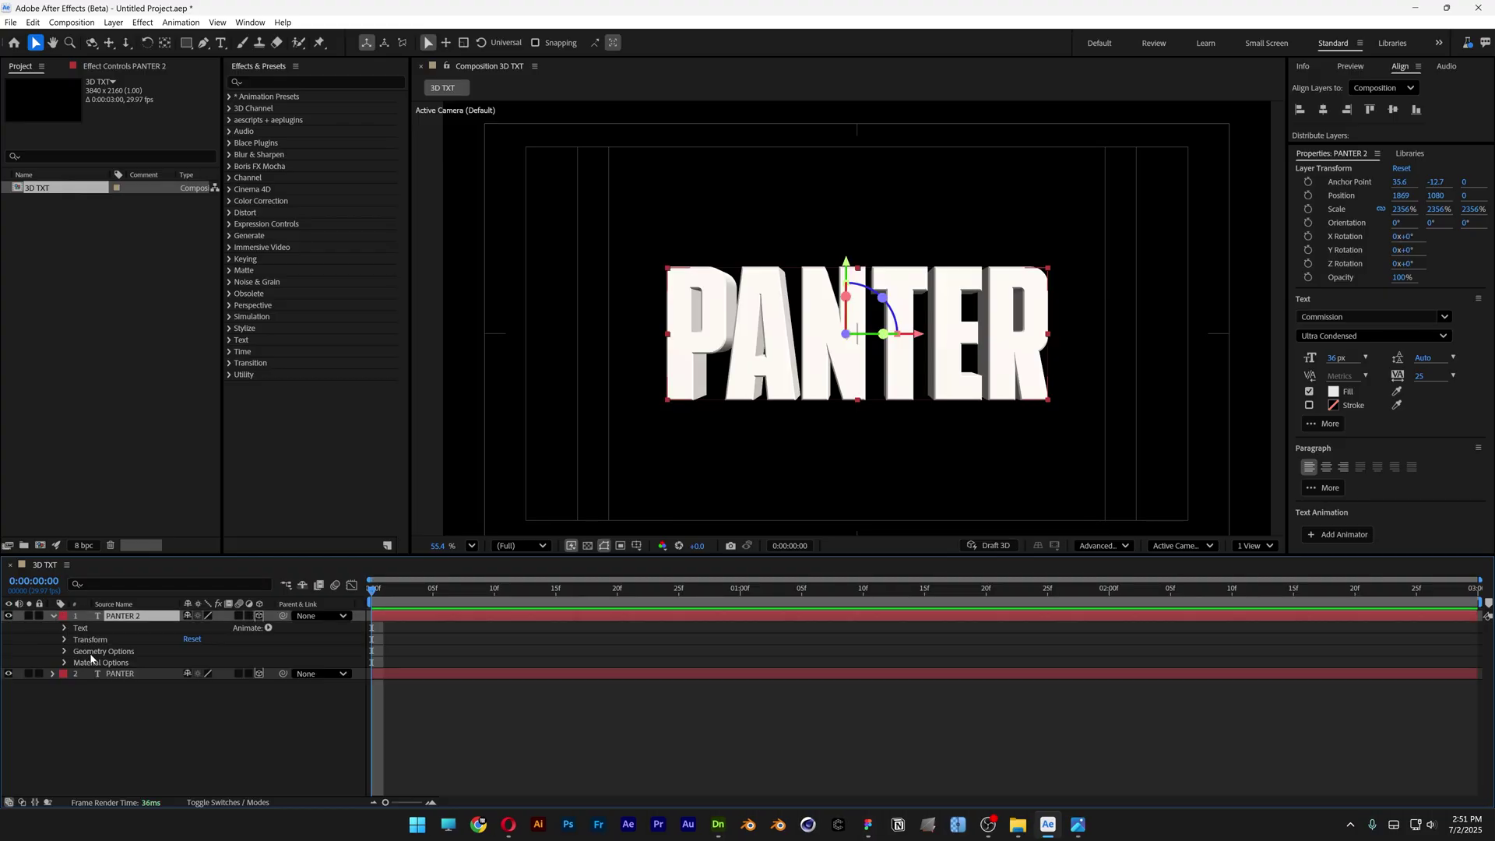
click(65, 663)
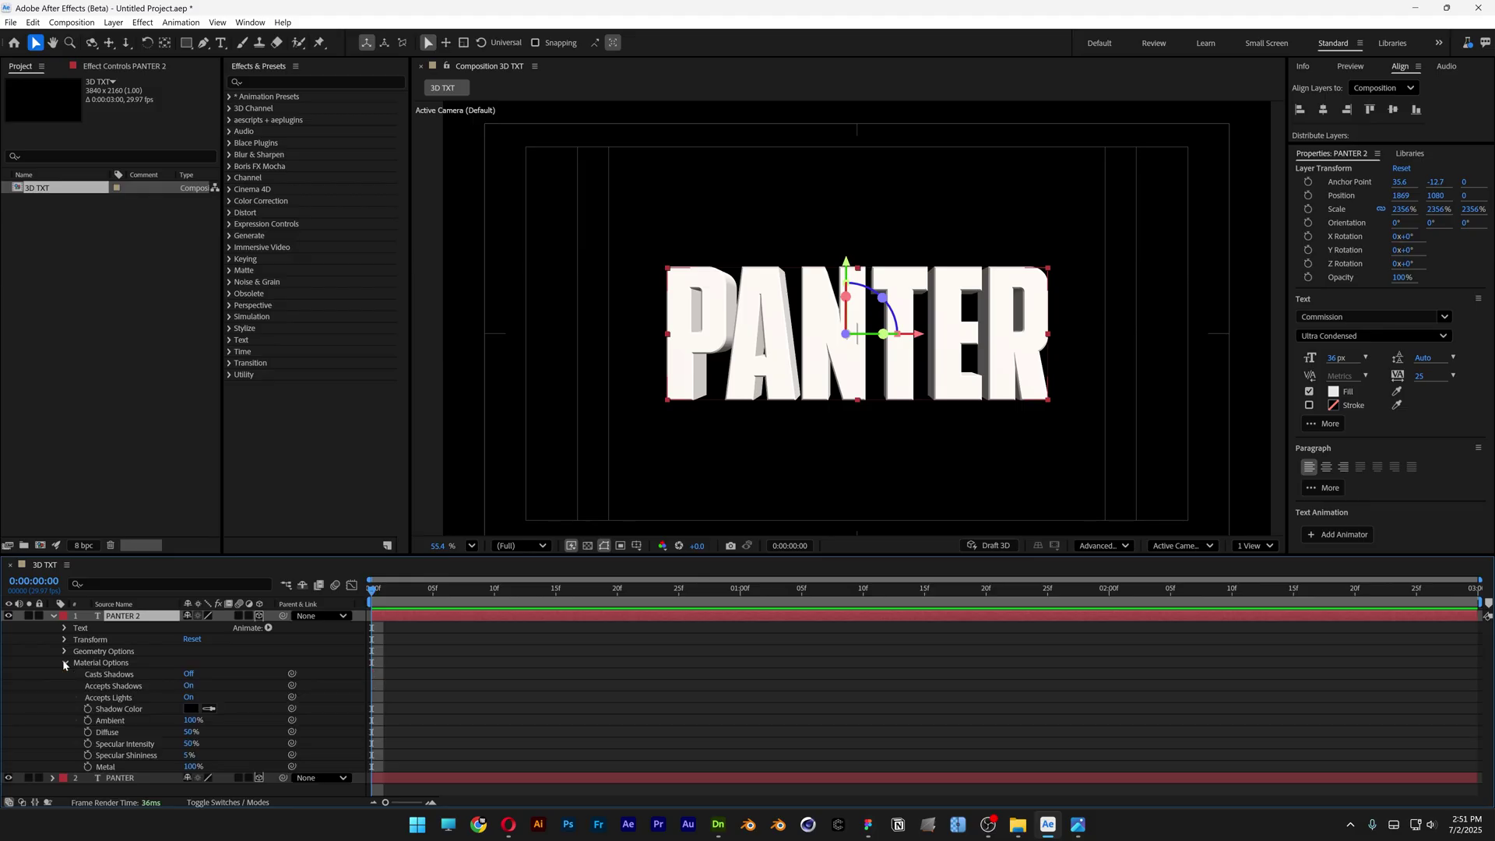
click(117, 756)
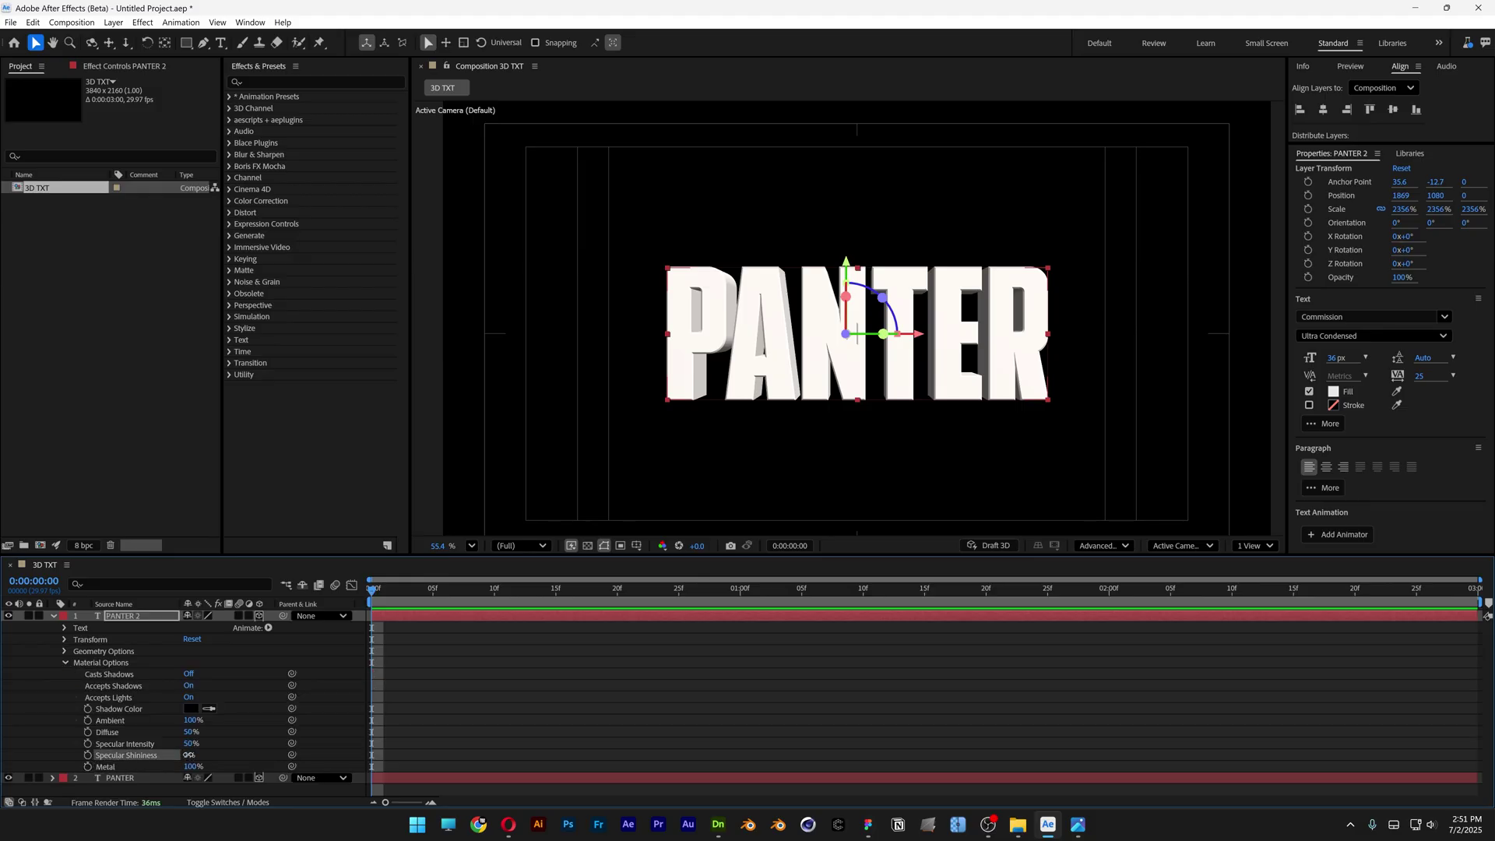
click(188, 756)
text(60)
key(Return)
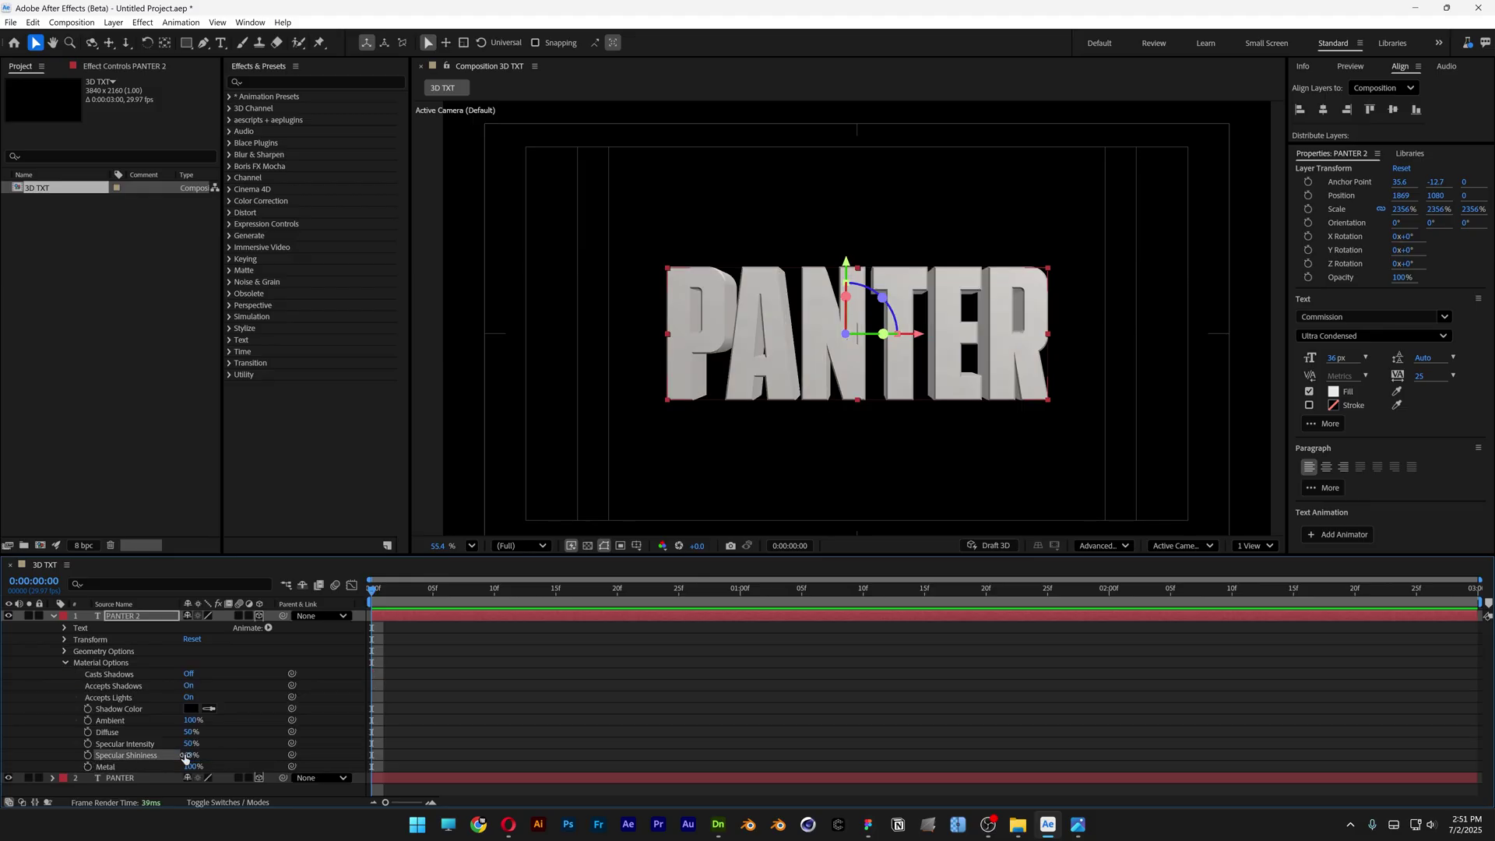
Replace ANTER in the top text layer with a second P on a new line
click(53, 616)
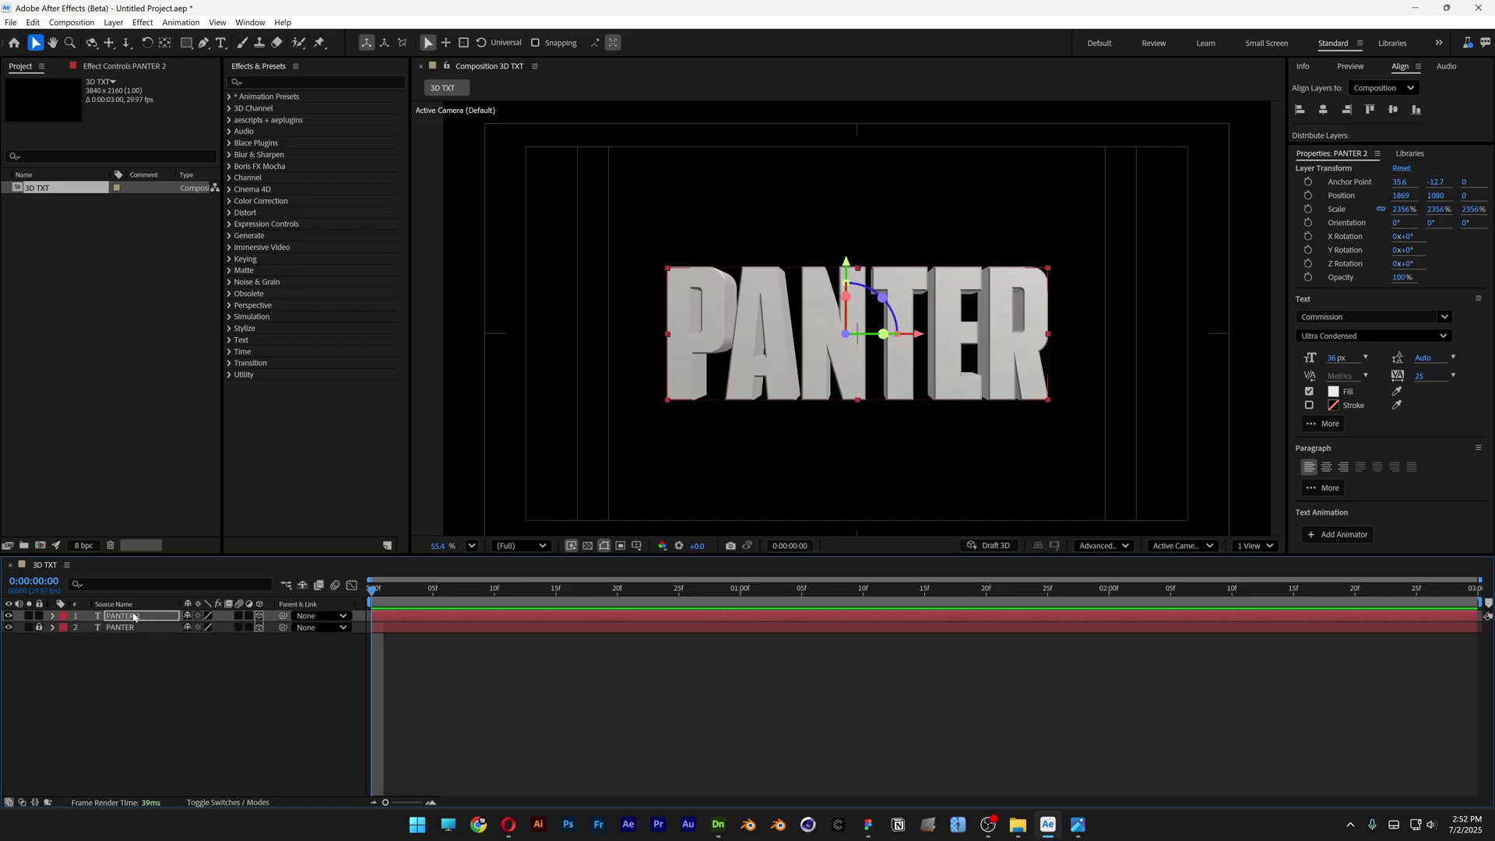
double_click(763, 335)
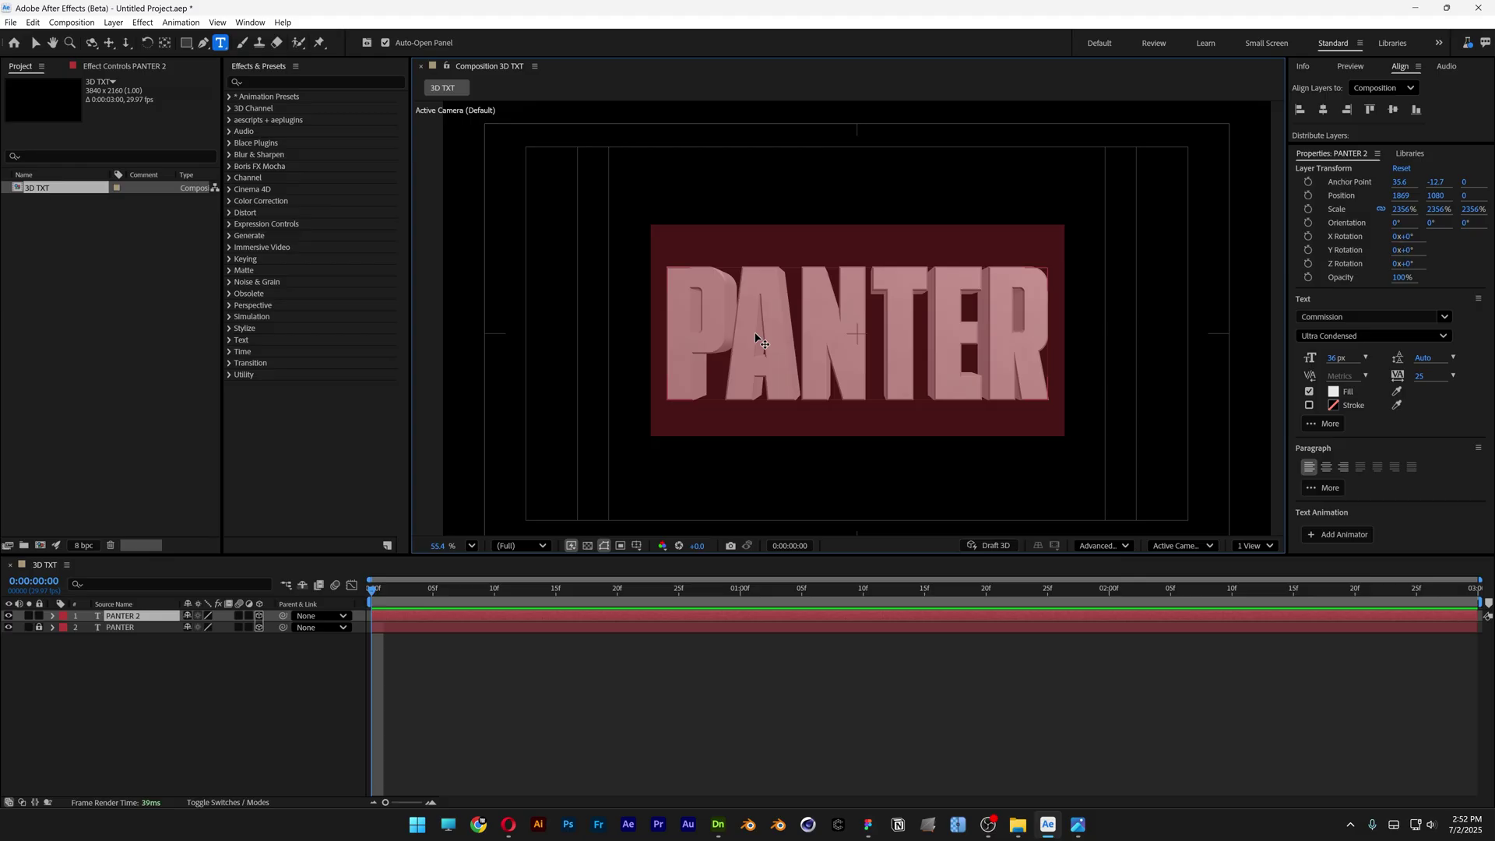
drag(770, 321, 1093, 327)
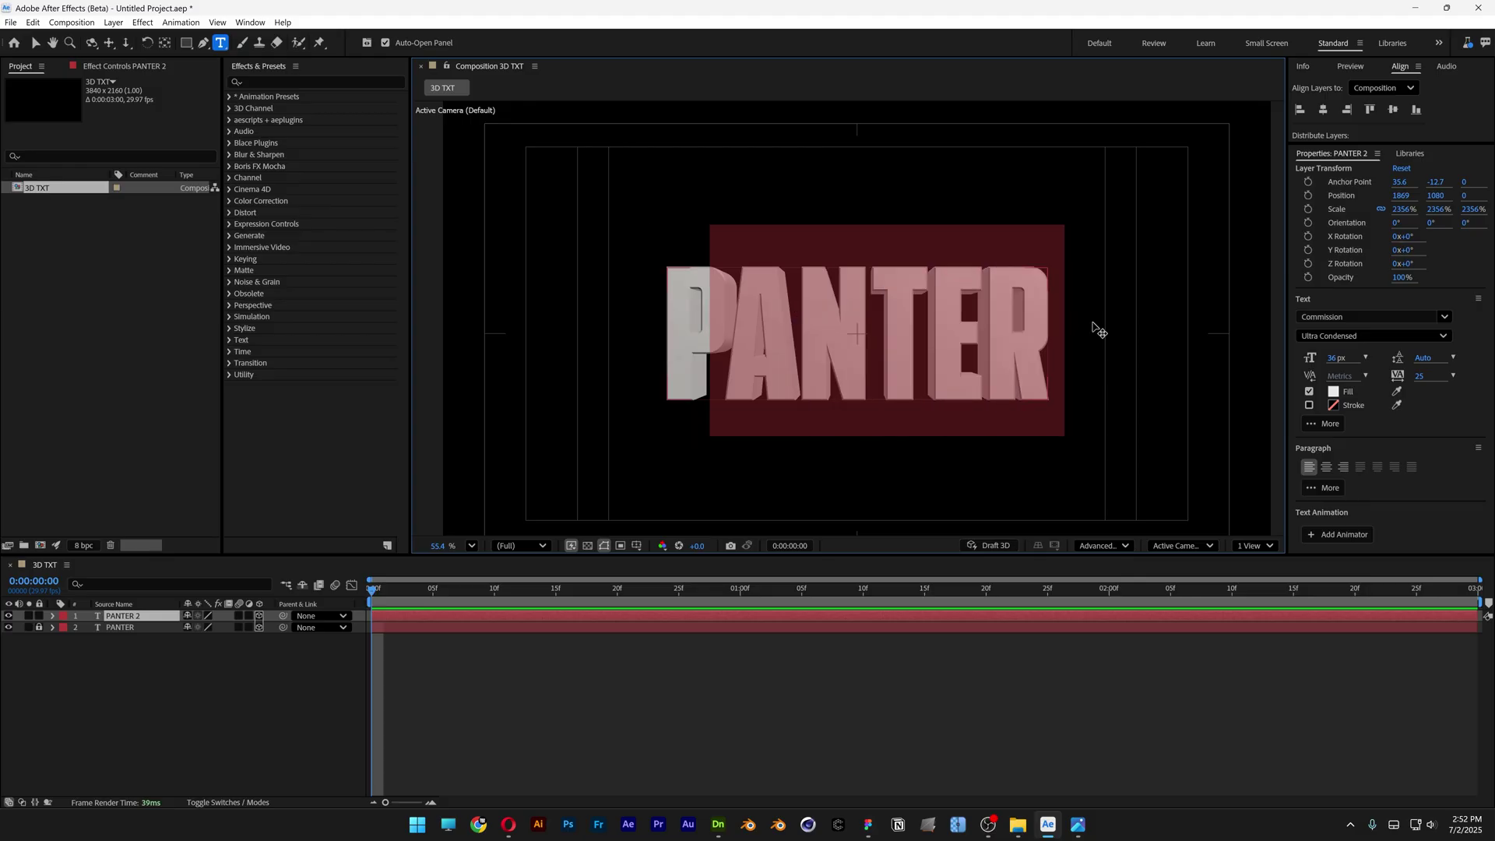
key(BackSpace)
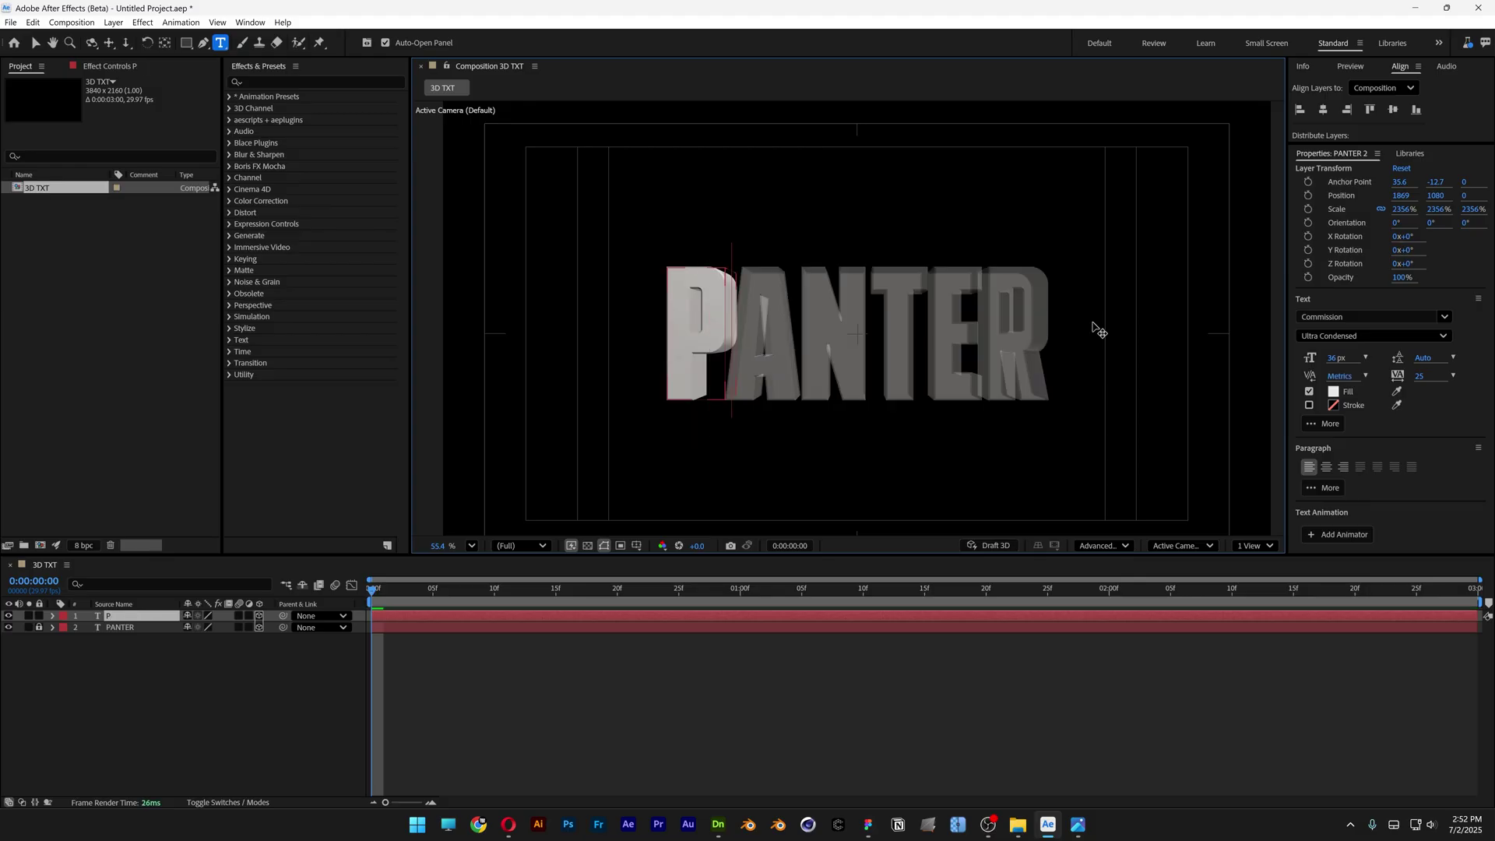
key(Return)
text(P)
key(Escape)
key(v)
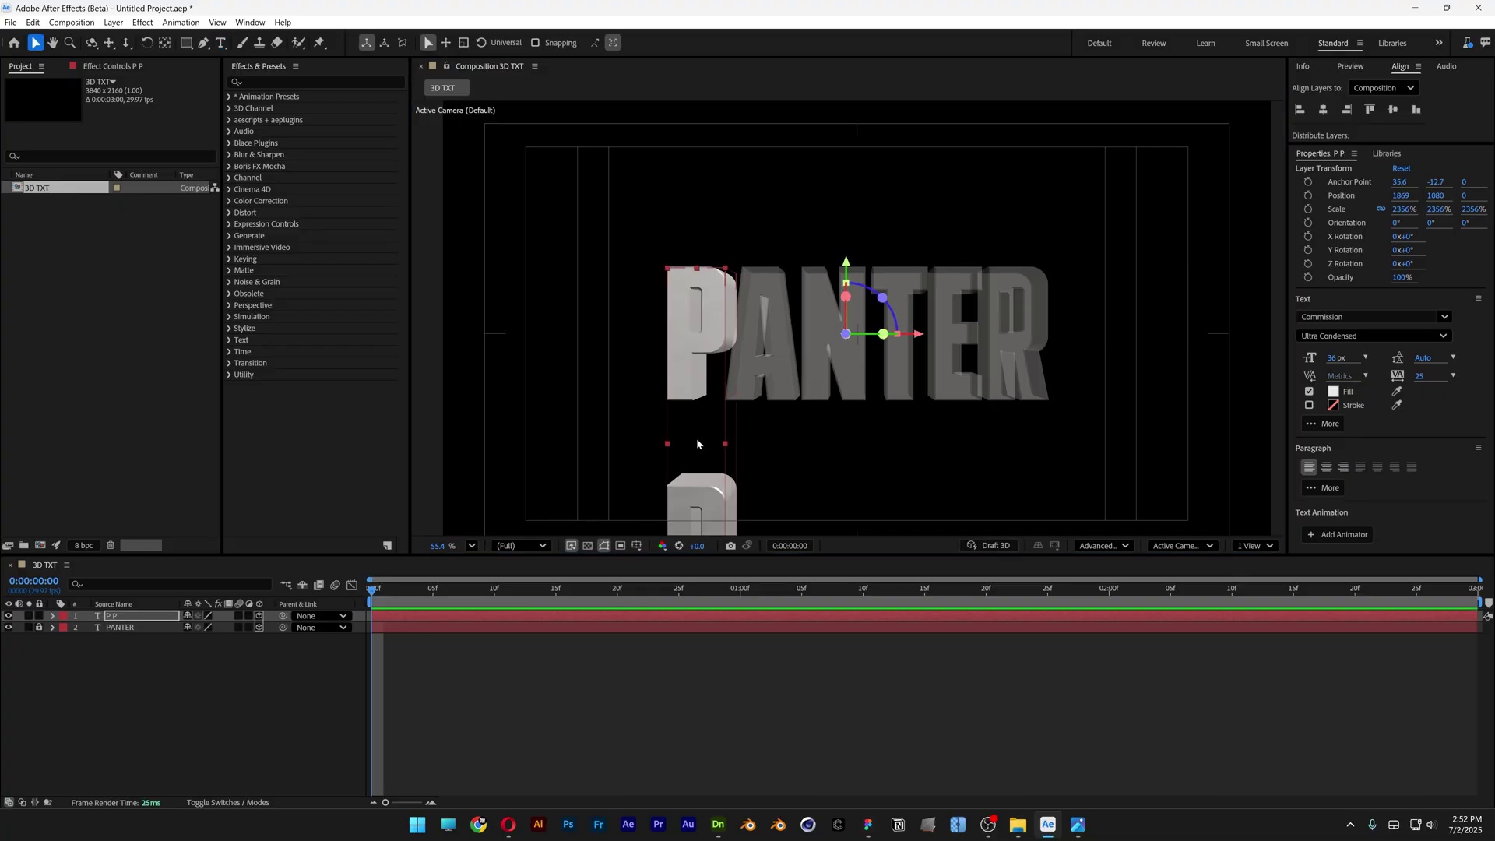
Set the text's line spacing (leading) to 28 px
click(1429, 362)
drag(1398, 357, 1398, 357)
click(1429, 357)
text(2)
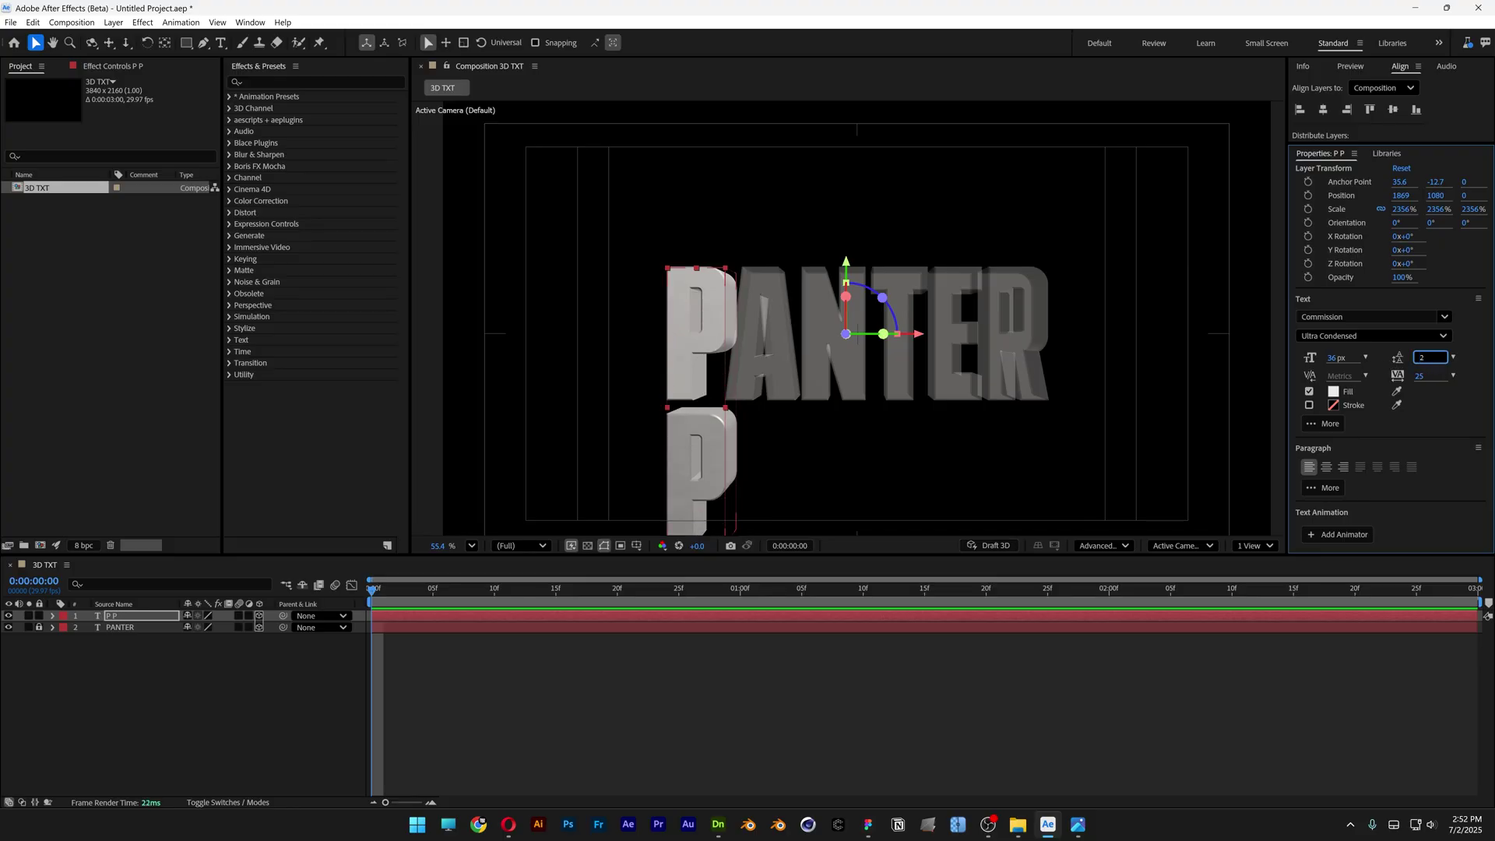
text(8)
key(Return)
Add a third P line below the two stacked P letters
scroll(747, 405, down, 2)
double_click(724, 428)
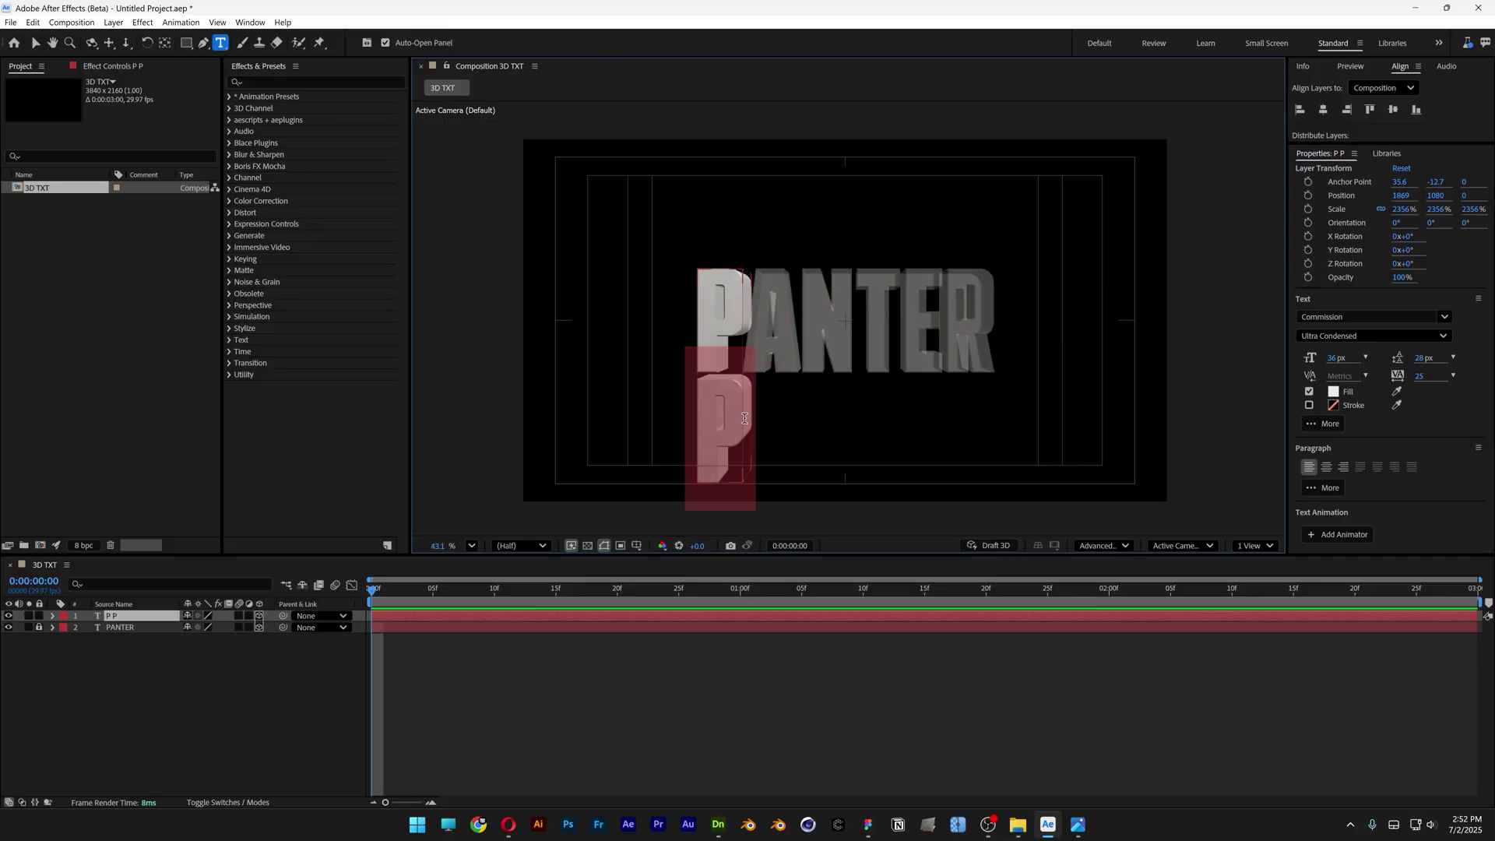
click(747, 410)
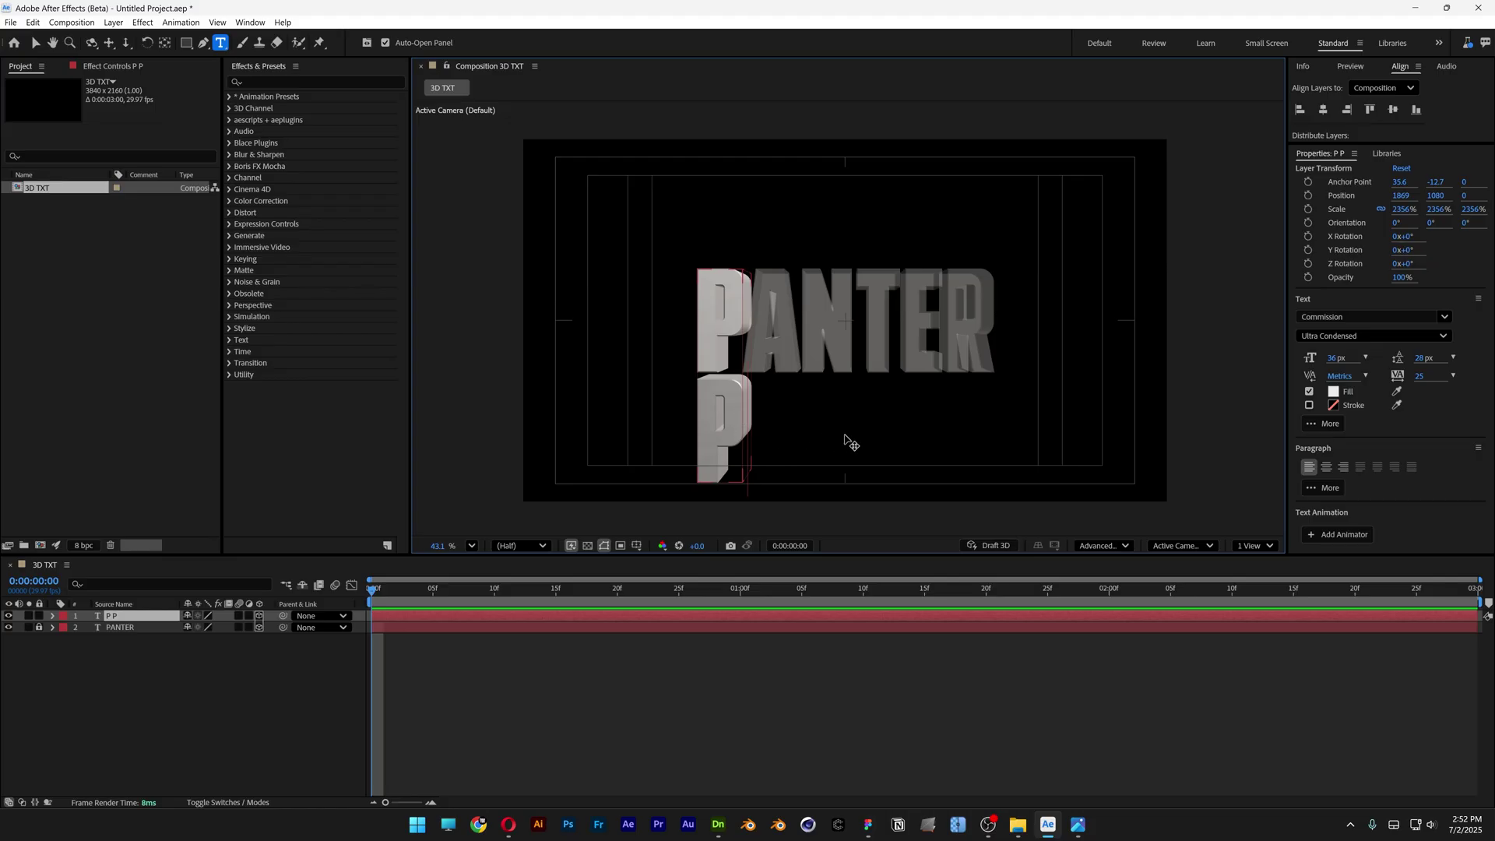
key(Return)
text(P)
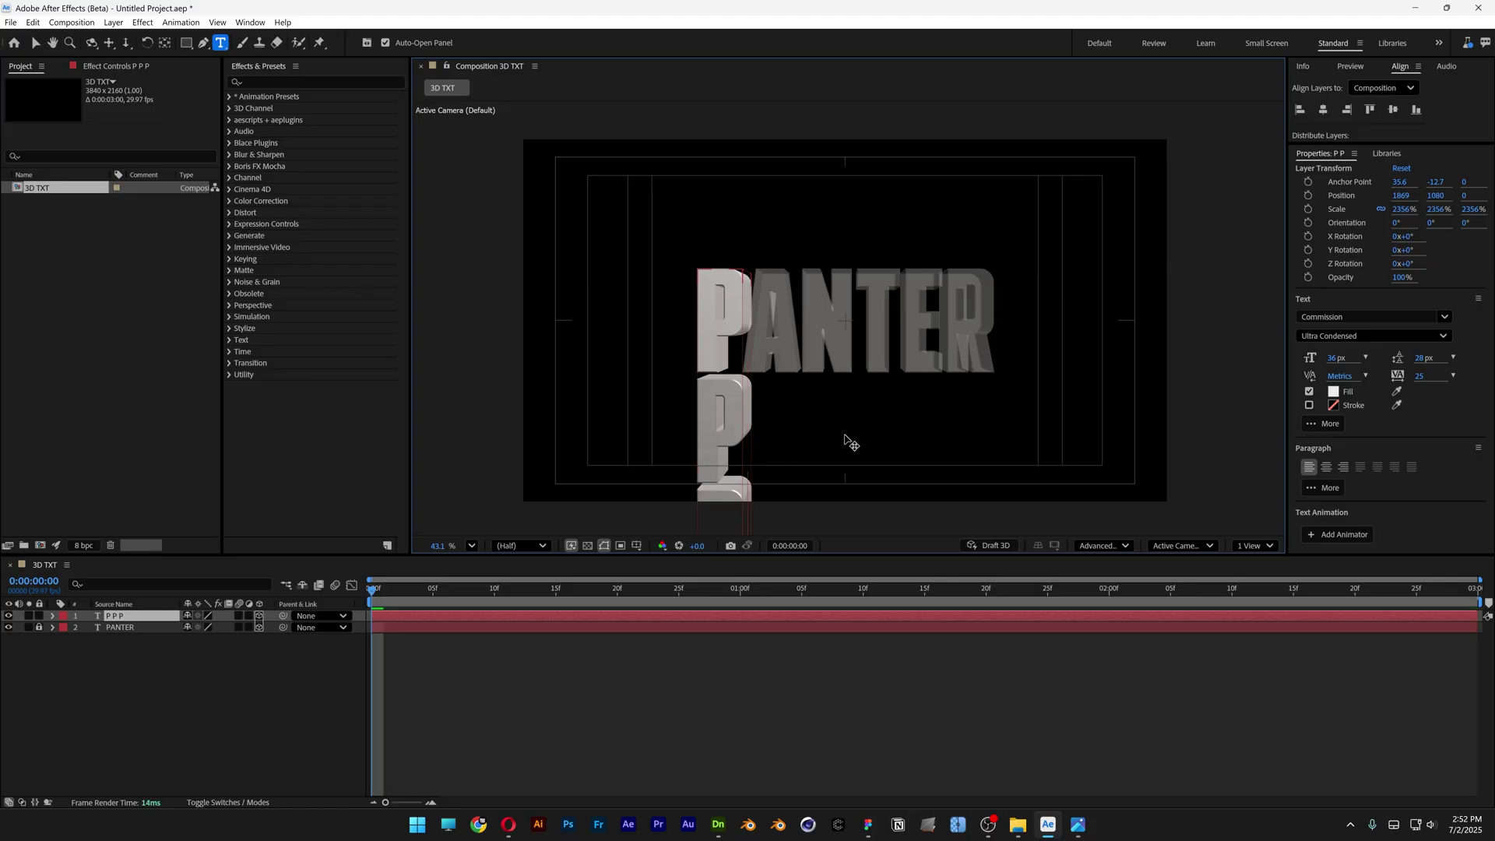
text(v)
scroll(813, 332, up, 3)
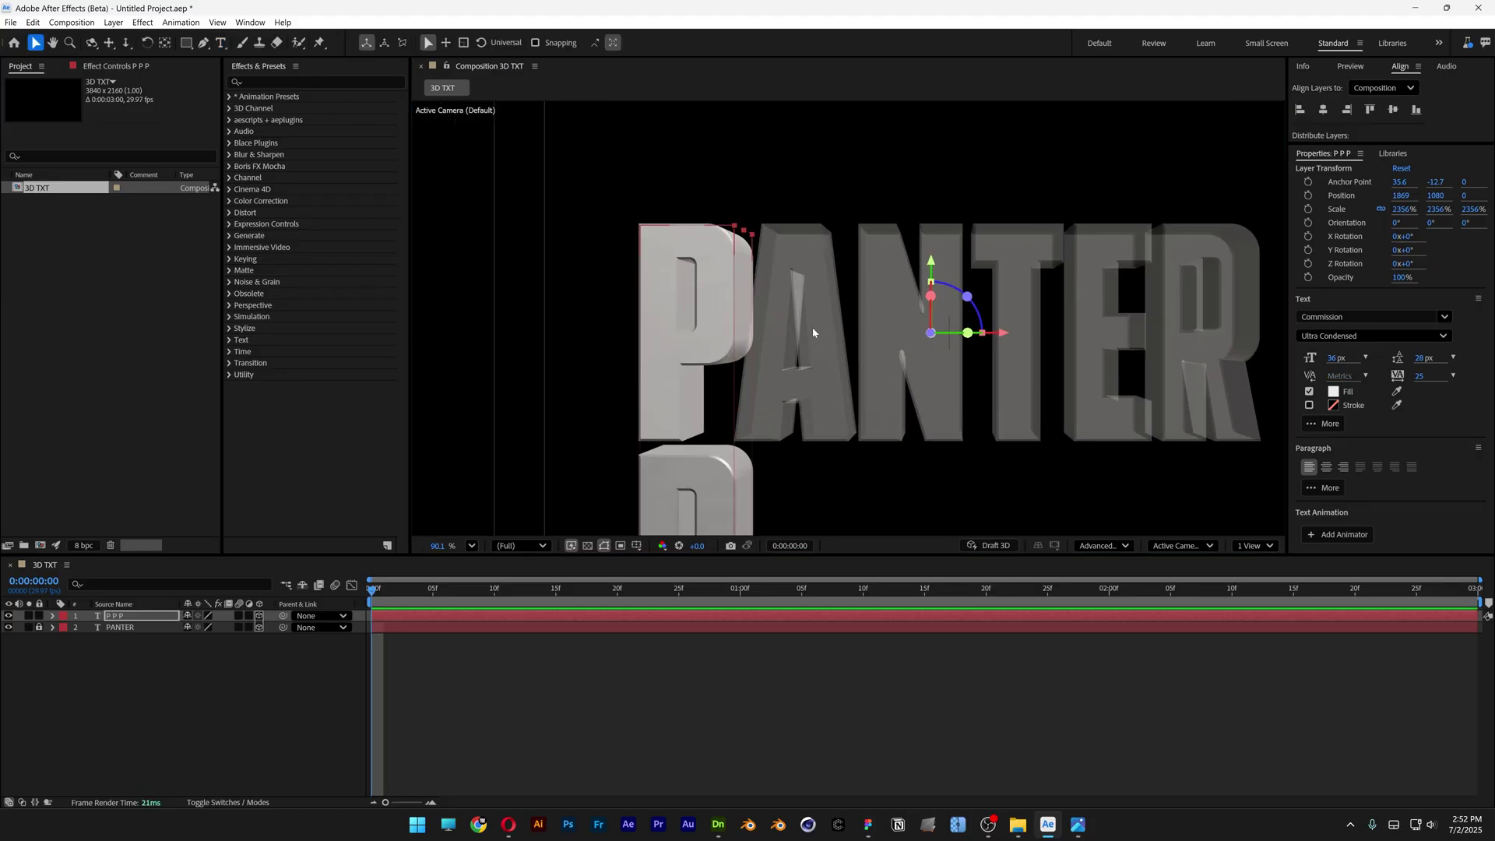
Duplicate the P column, retype it as three stacked A letters, and place it beside P
click(127, 619)
key(ctrl+d)
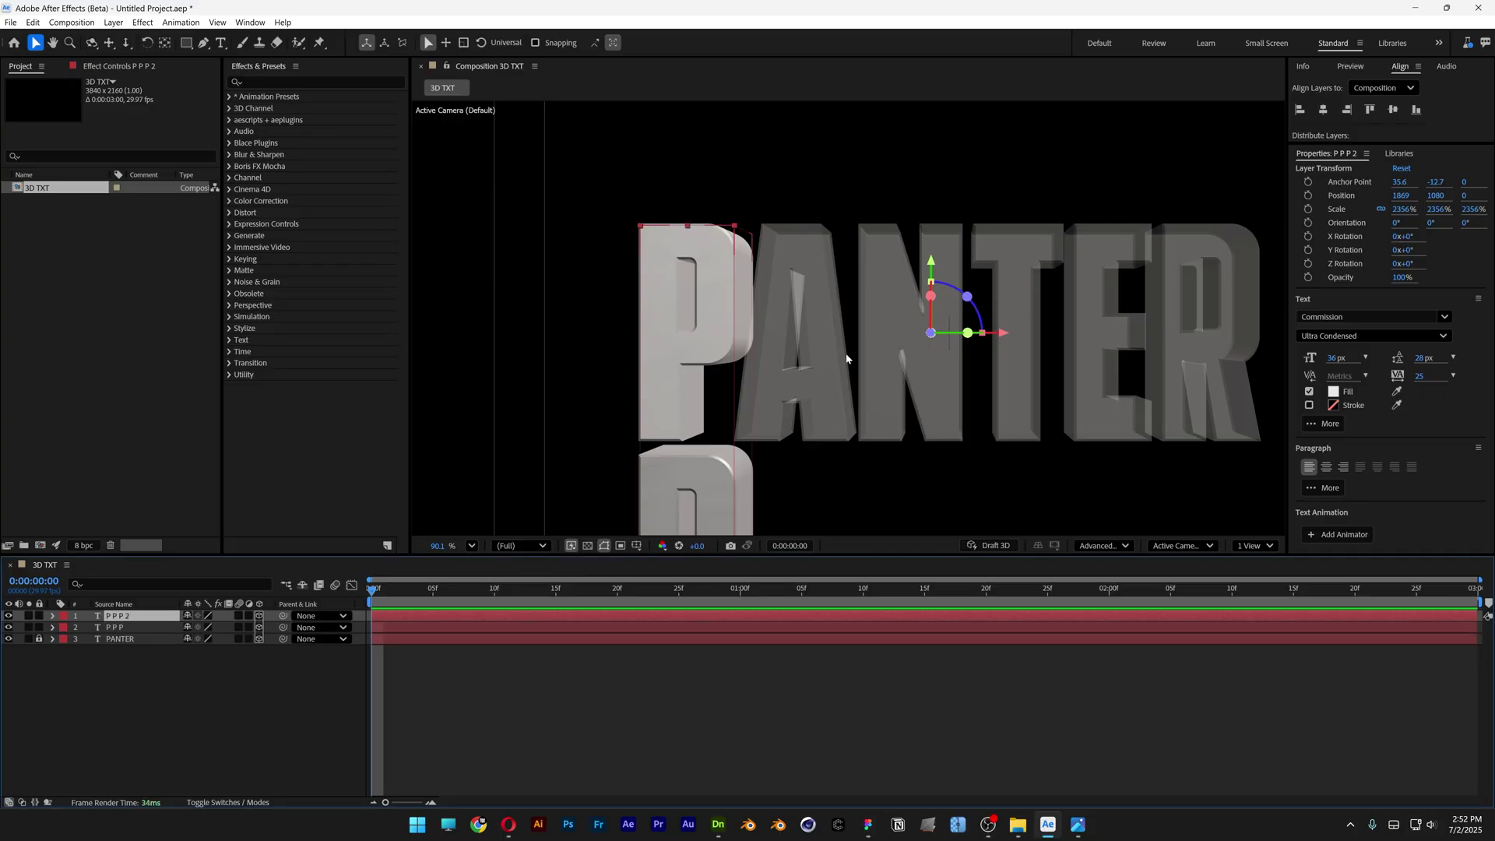
drag(1004, 332, 1121, 334)
key(ctrl+t)
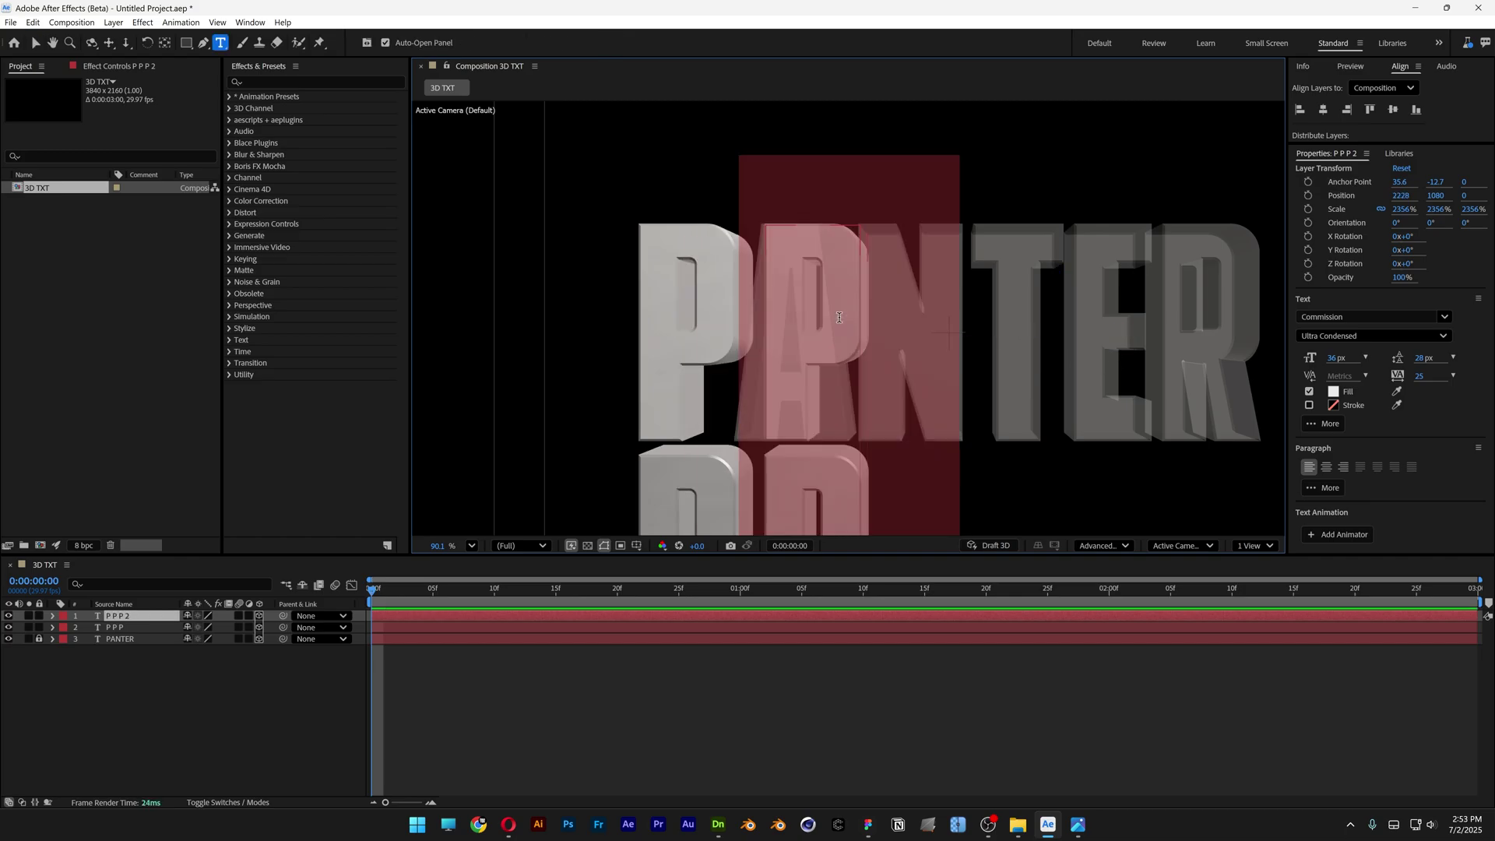
scroll(840, 317, down, 6)
text(A)
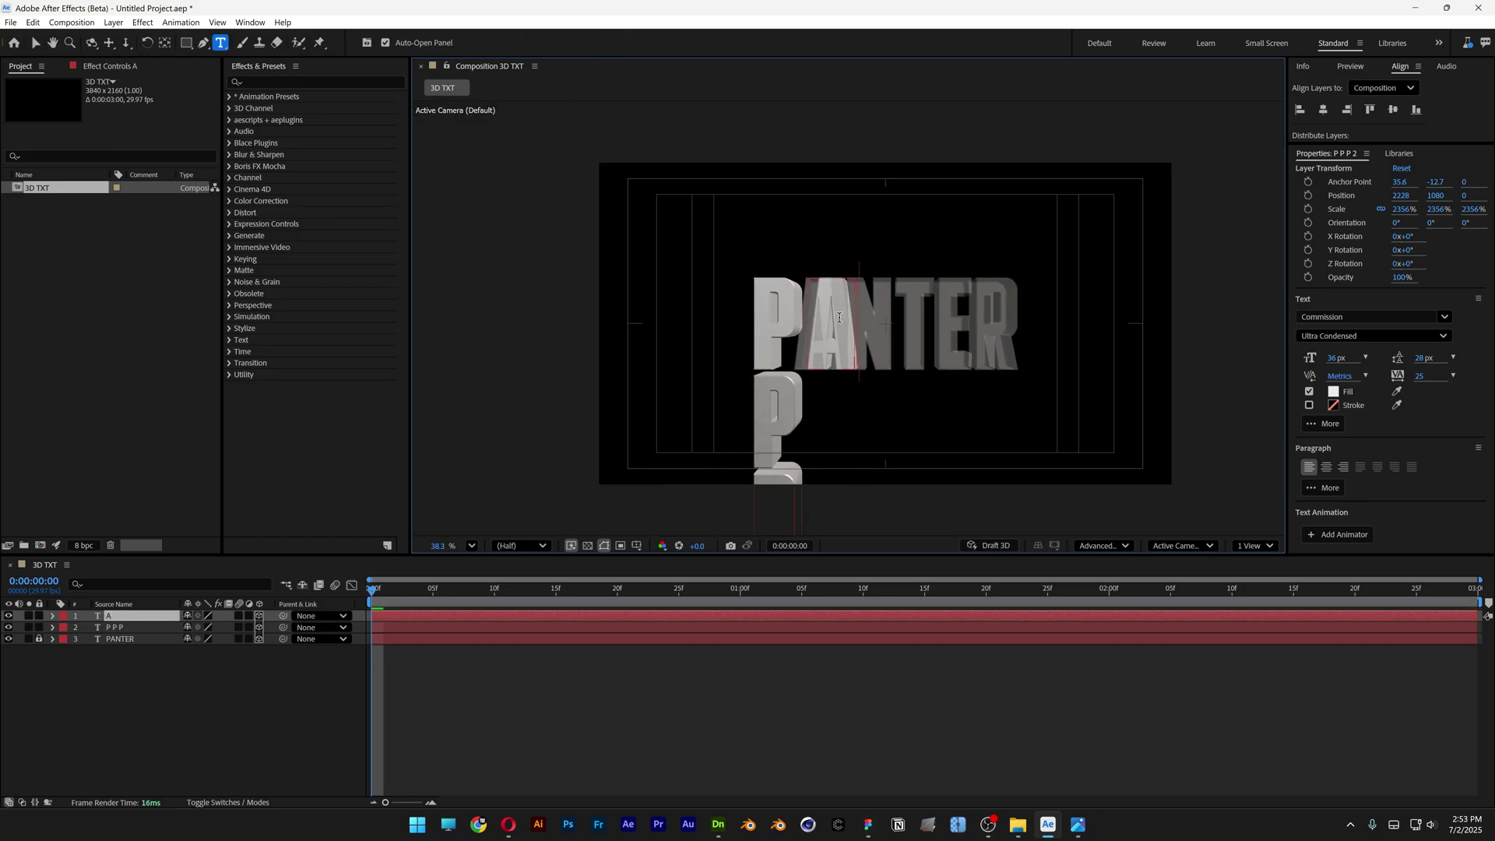
key(Return)
text(A)
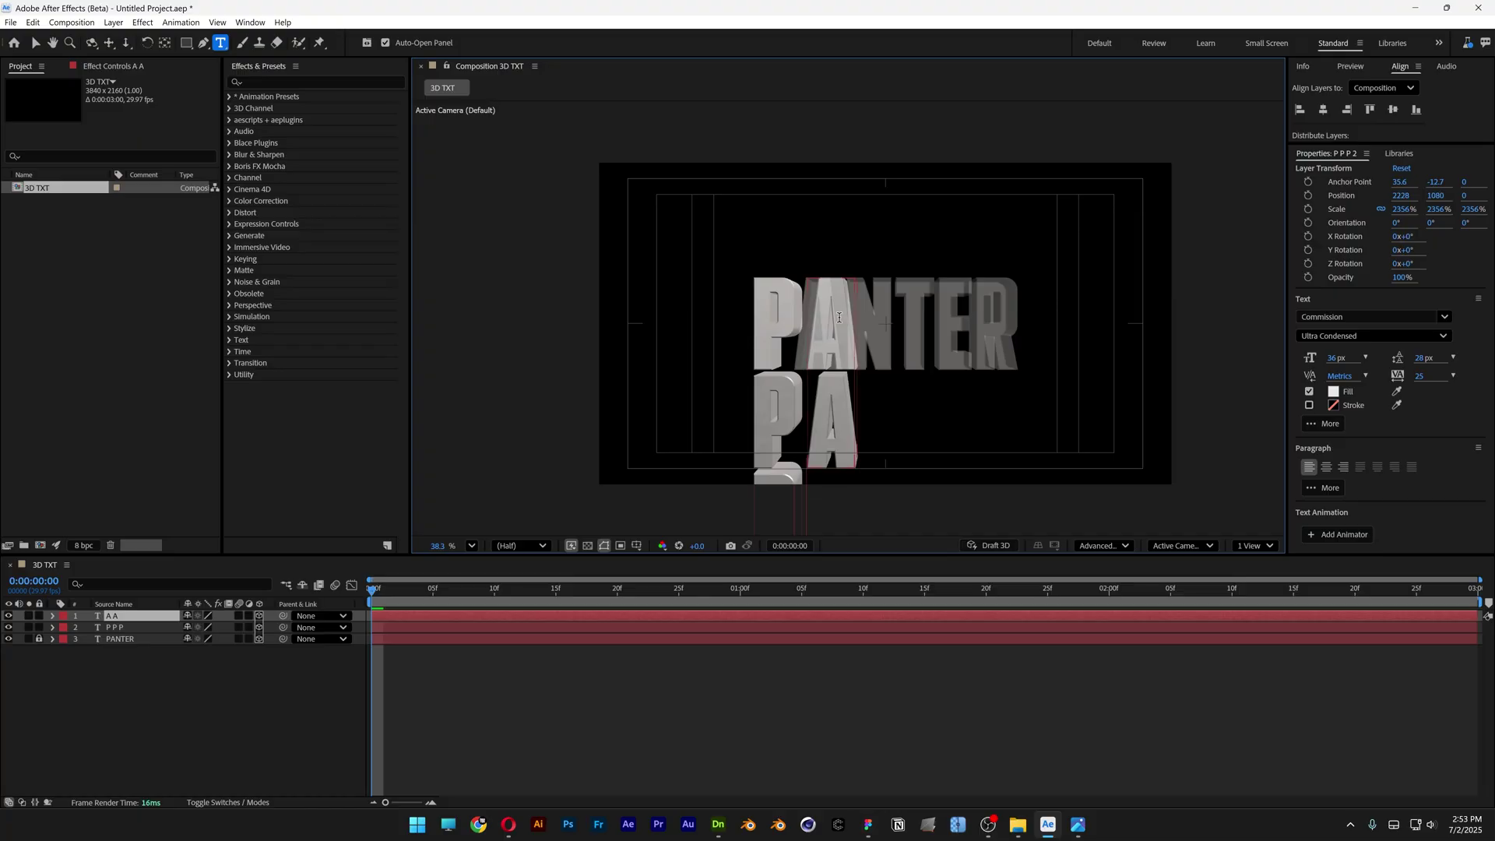
key(Return)
text(A)
key(Escape)
key(v)
scroll(839, 316, up, 6)
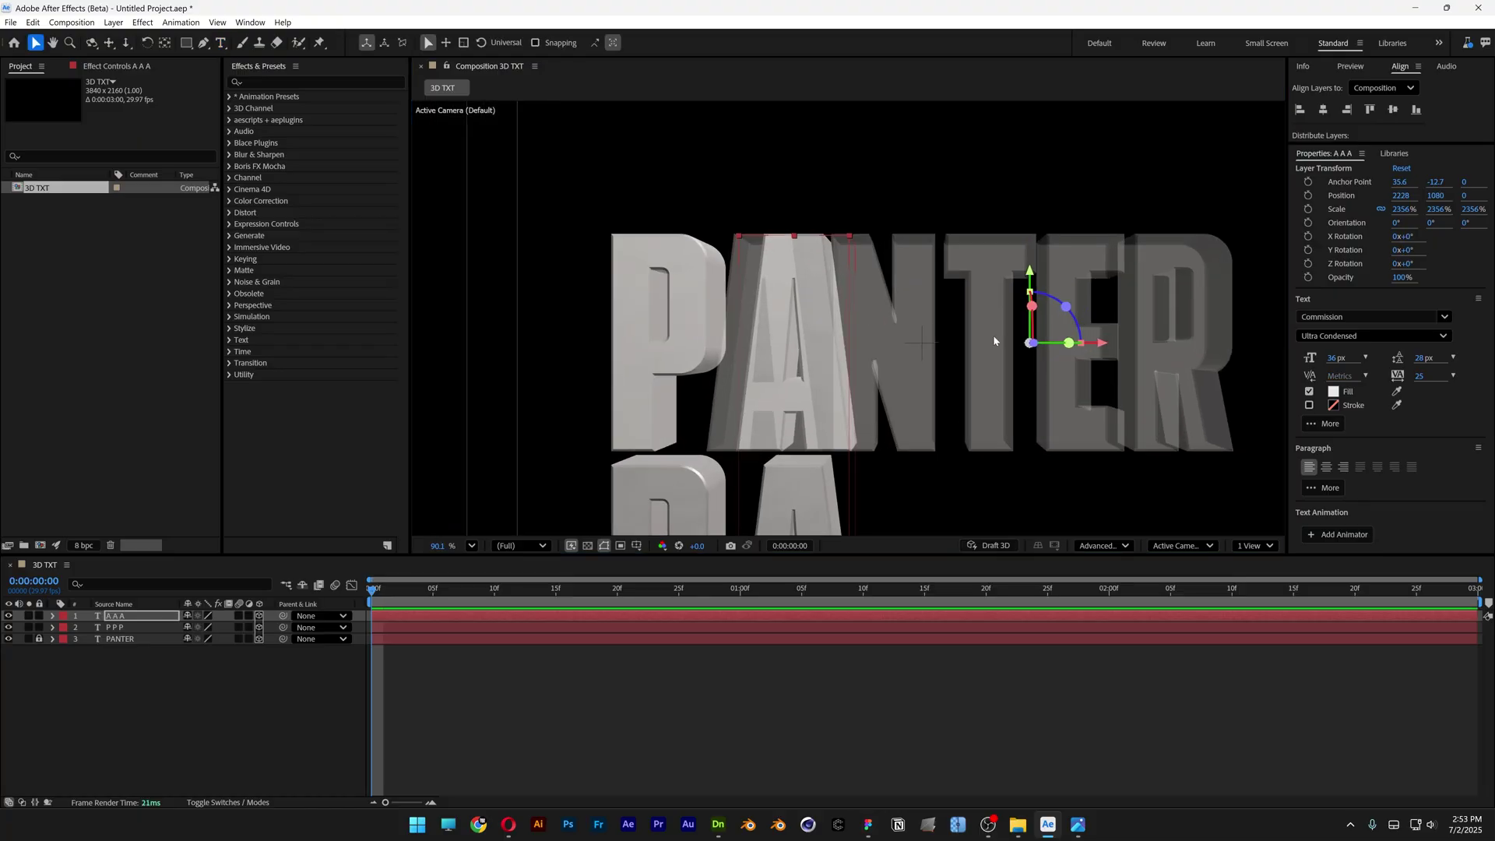
drag(1098, 347, 1070, 348)
Duplicate the A column, move it right, and retype it as three stacked N letters
scroll(829, 264, down, 3)
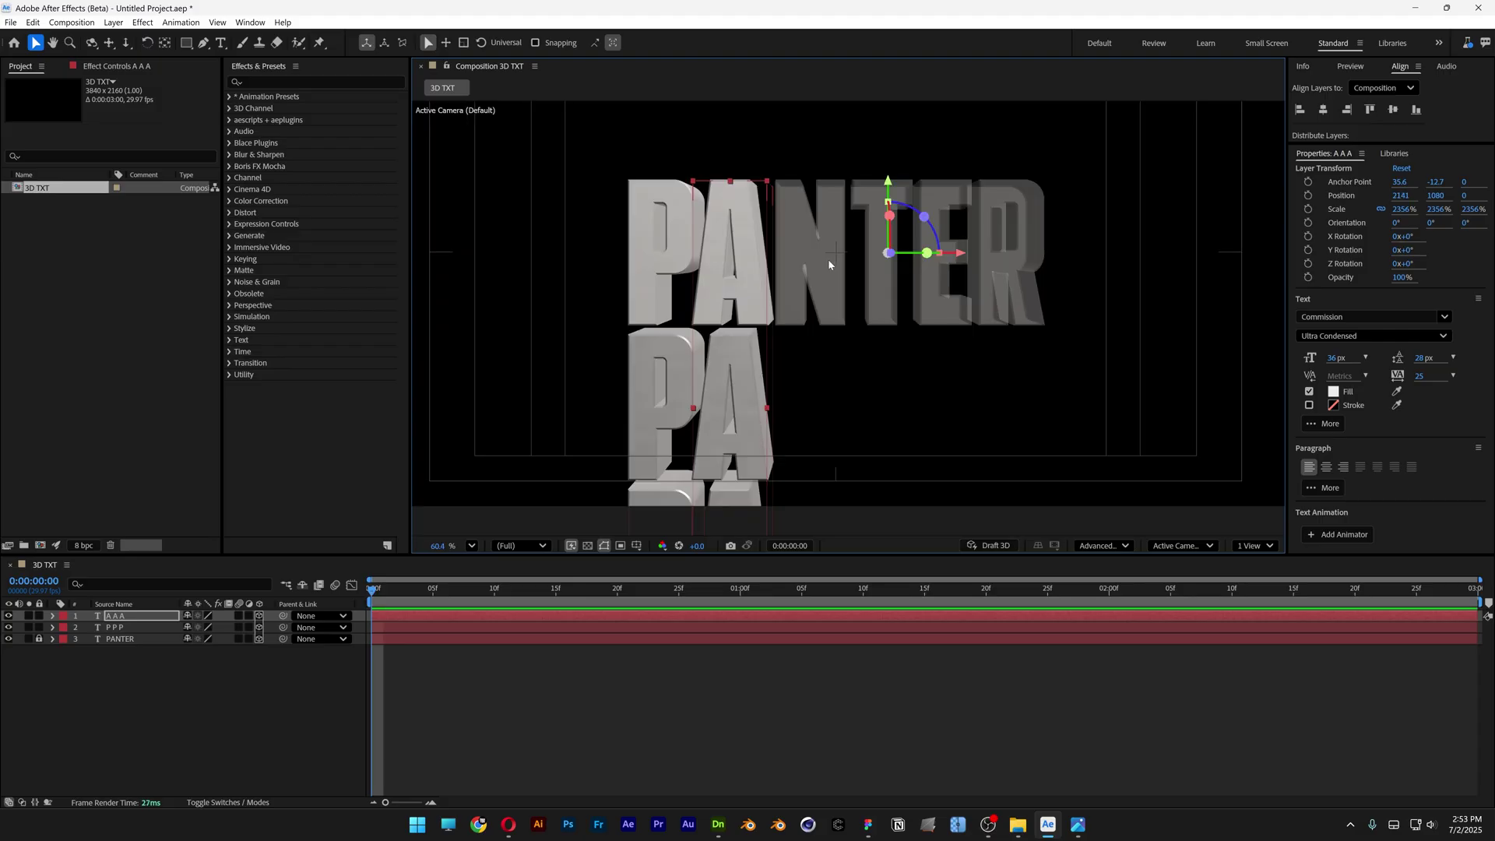
key(ctrl+d)
drag(952, 253, 1062, 253)
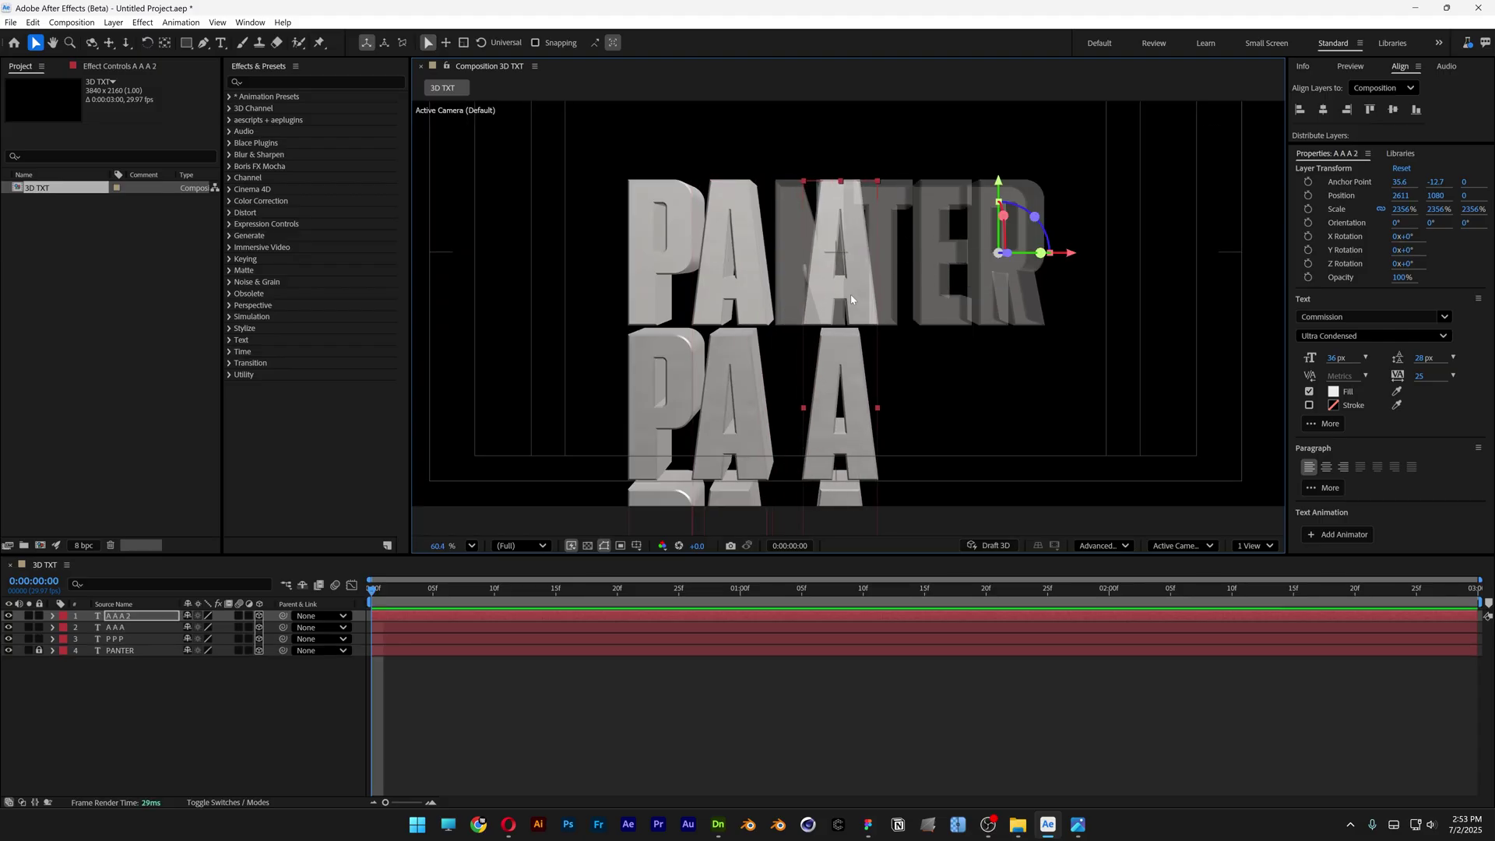
double_click(850, 298)
text(N)
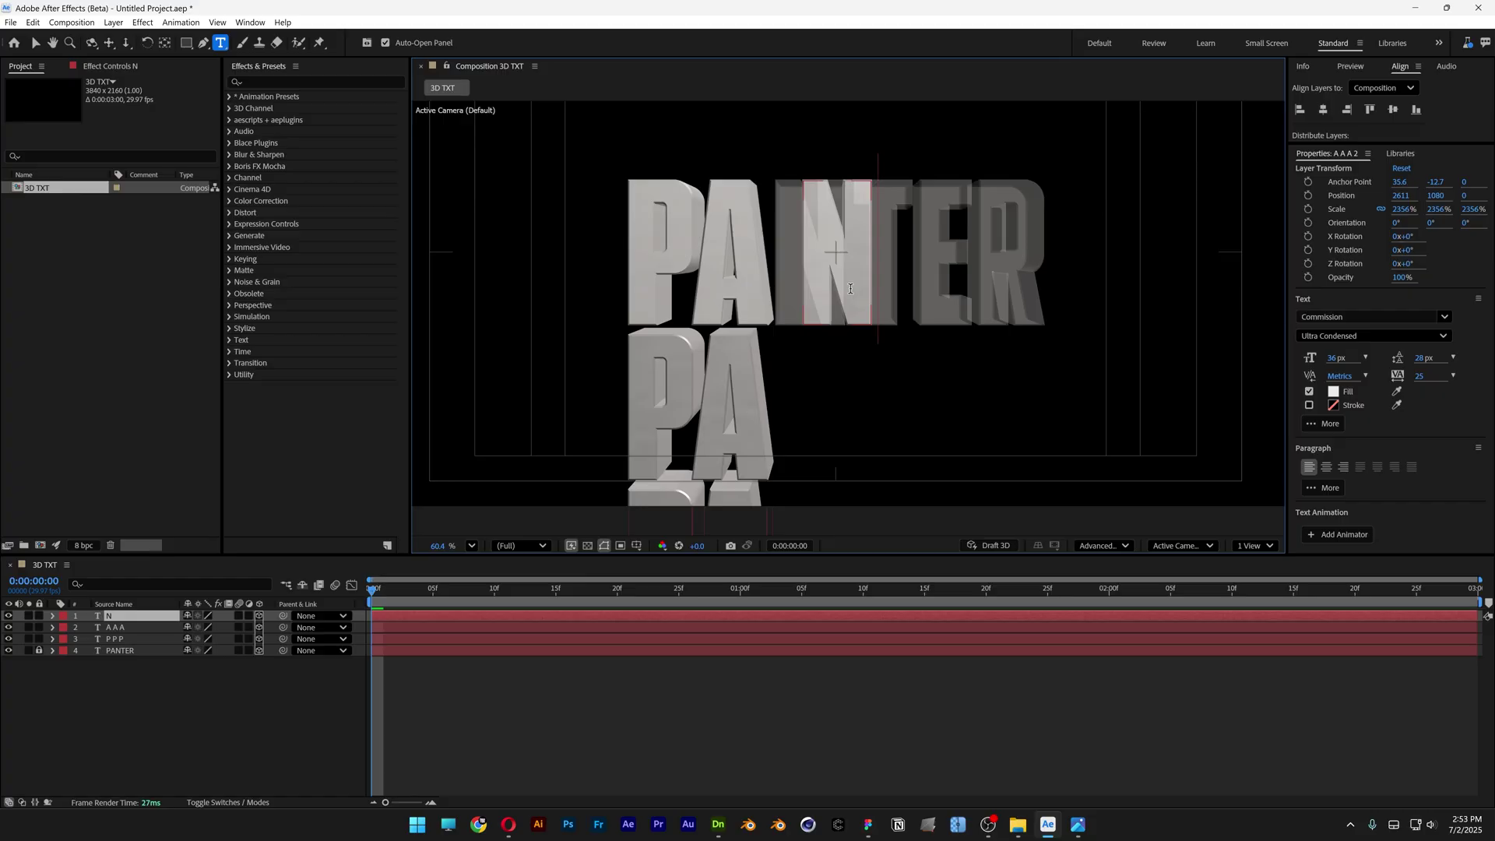
key(Return)
text(N)
key(Return)
text(N N)
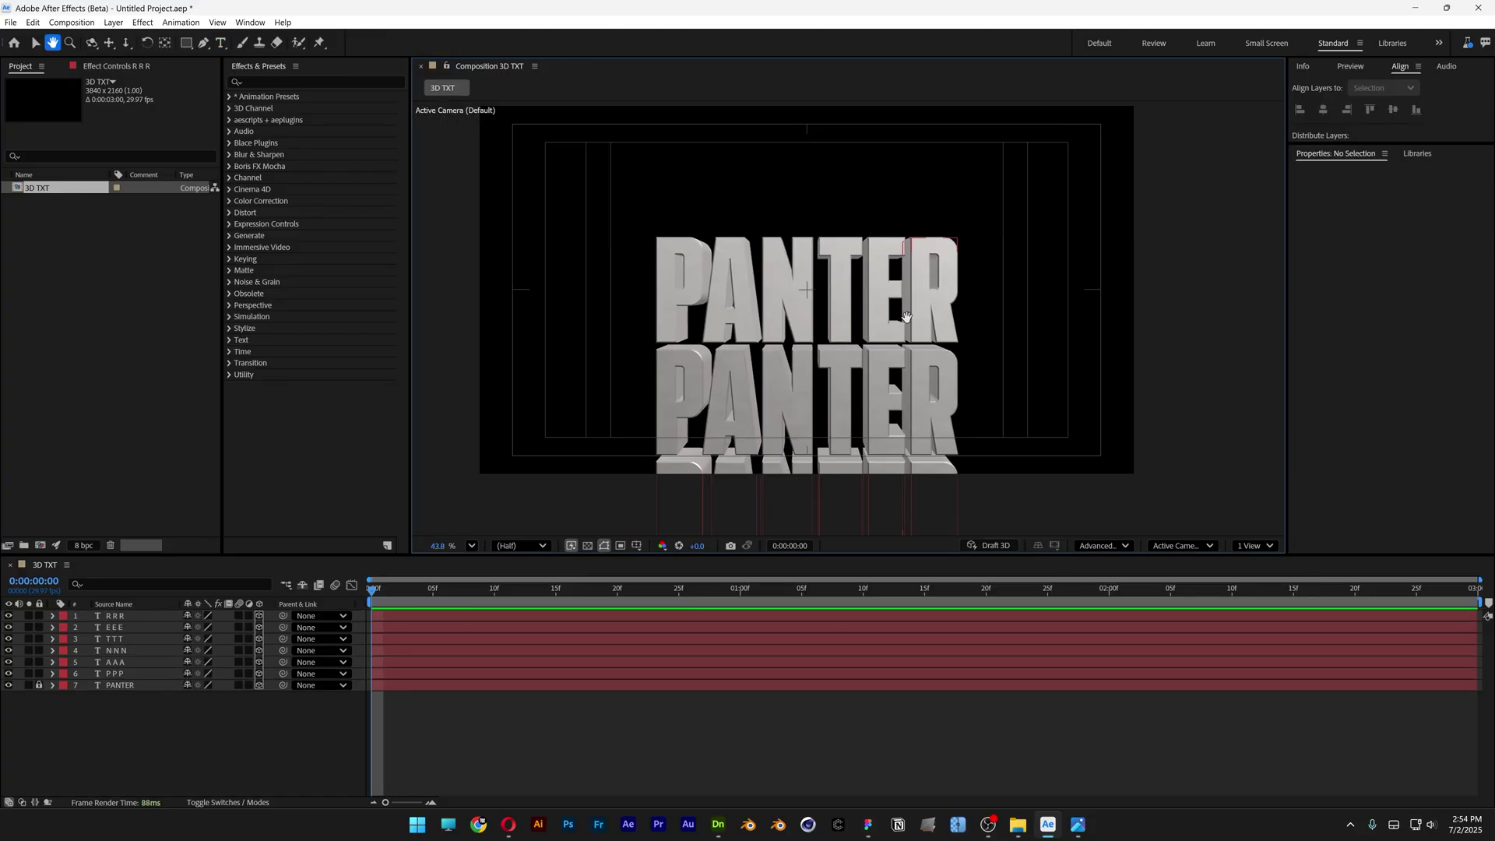
key(v)
scroll(860, 282, up, 2)
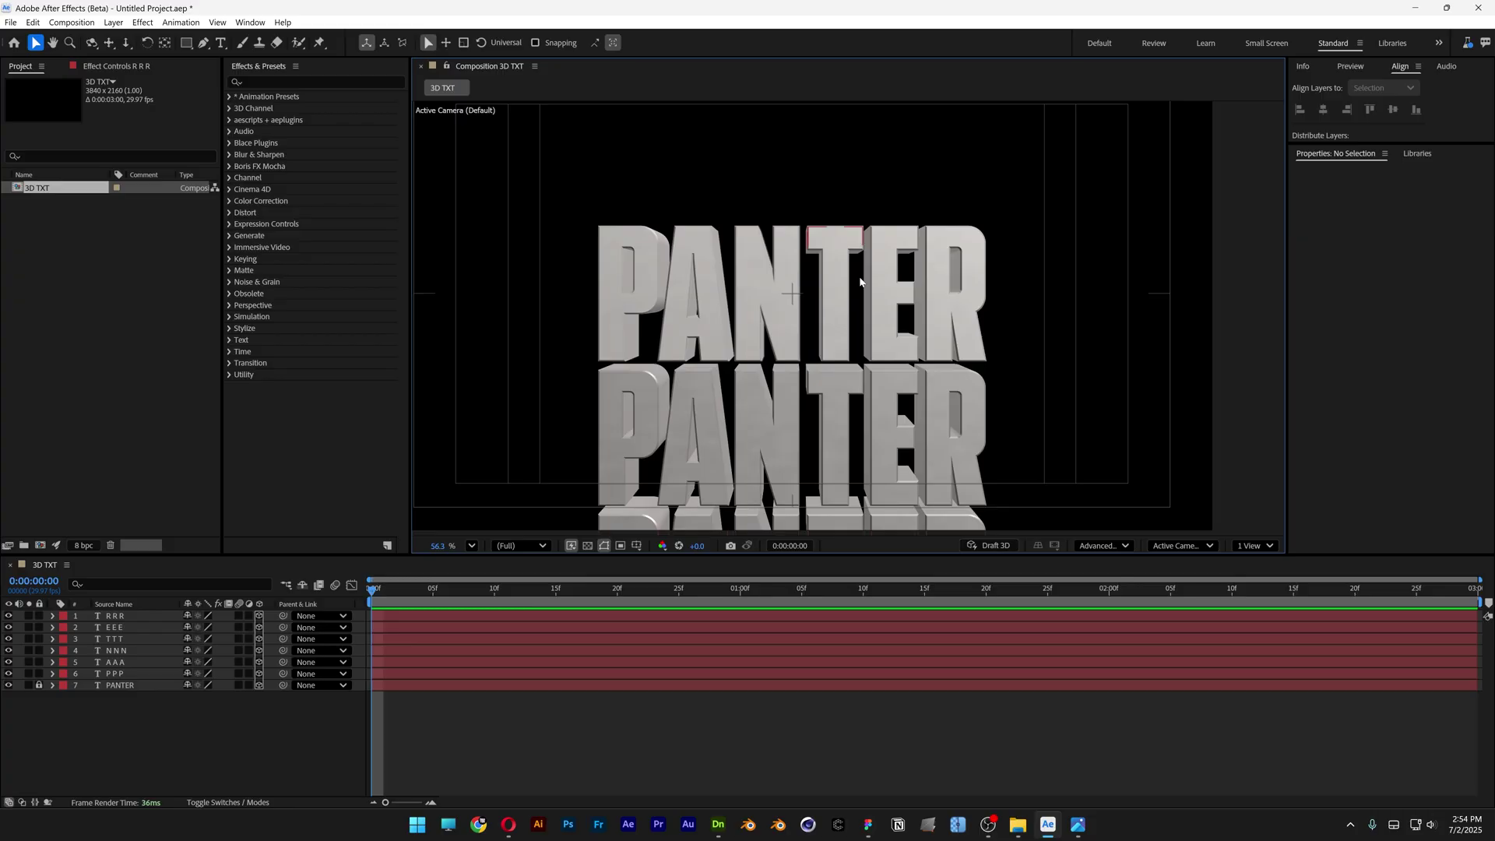
Turn on rulers and drag horizontal guides to the letters' bottom and top edges
scroll(861, 282, up, 3)
scroll(734, 290, up, 1)
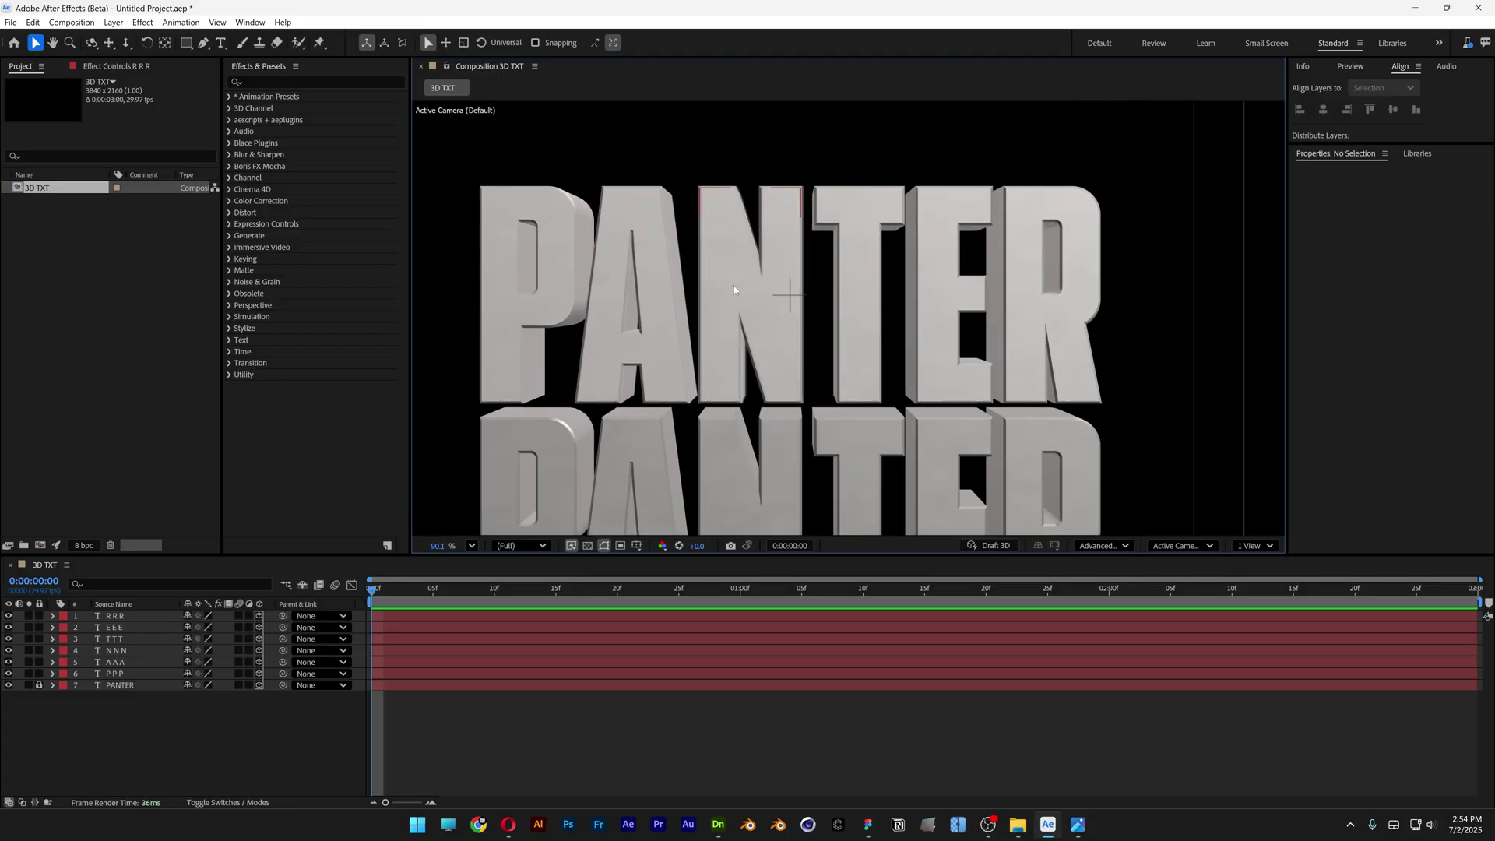
key(ctrl+r)
scroll(576, 331, up, 3)
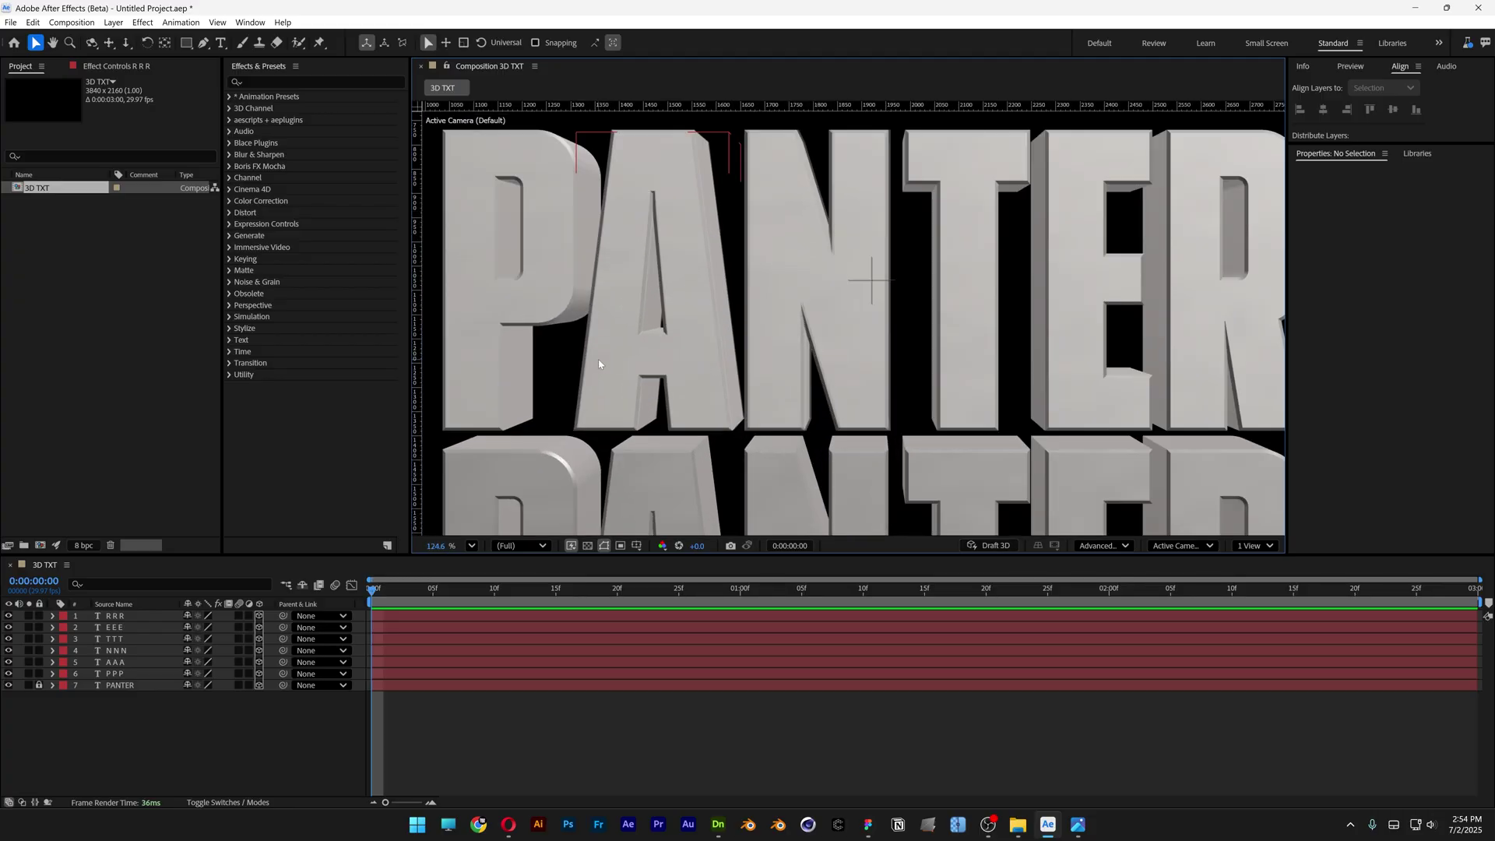
drag(623, 186, 492, 431)
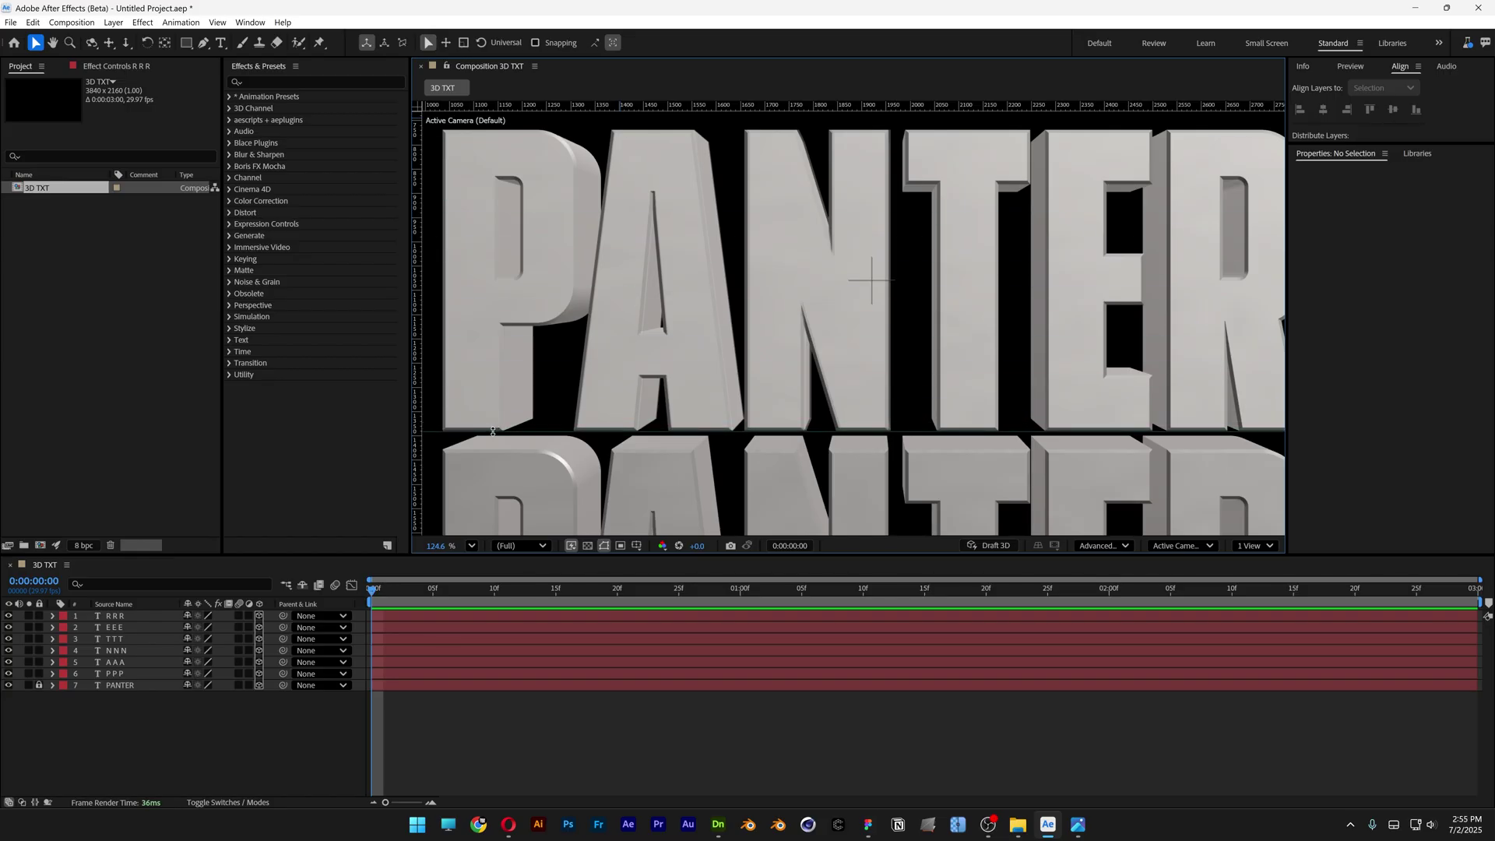
scroll(617, 207, up, 1)
drag(638, 107, 646, 210)
scroll(754, 247, down, 2)
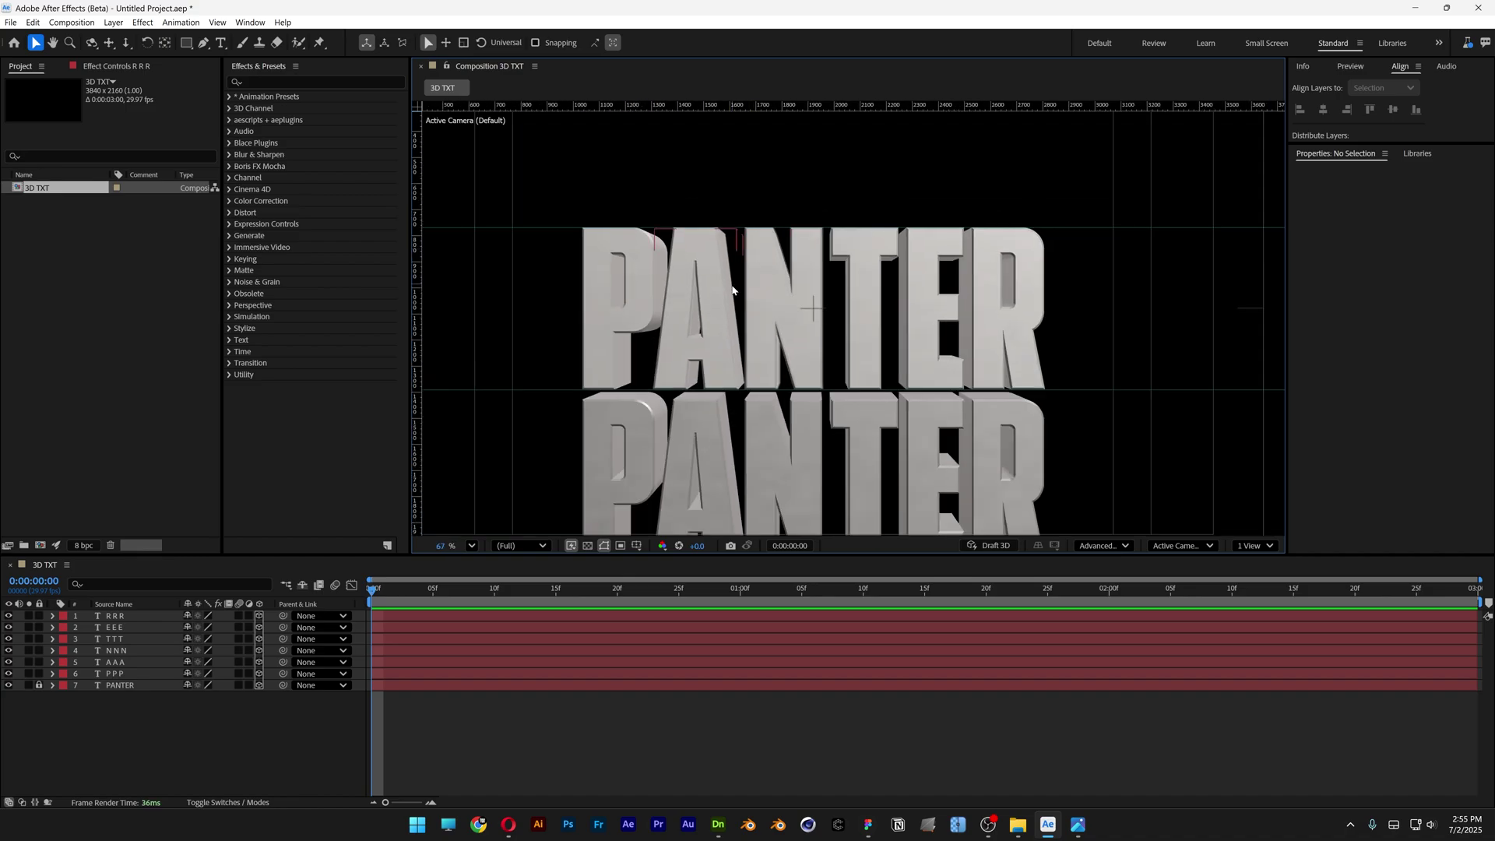
Unlock and delete the original PANTER text layer
click(138, 617)
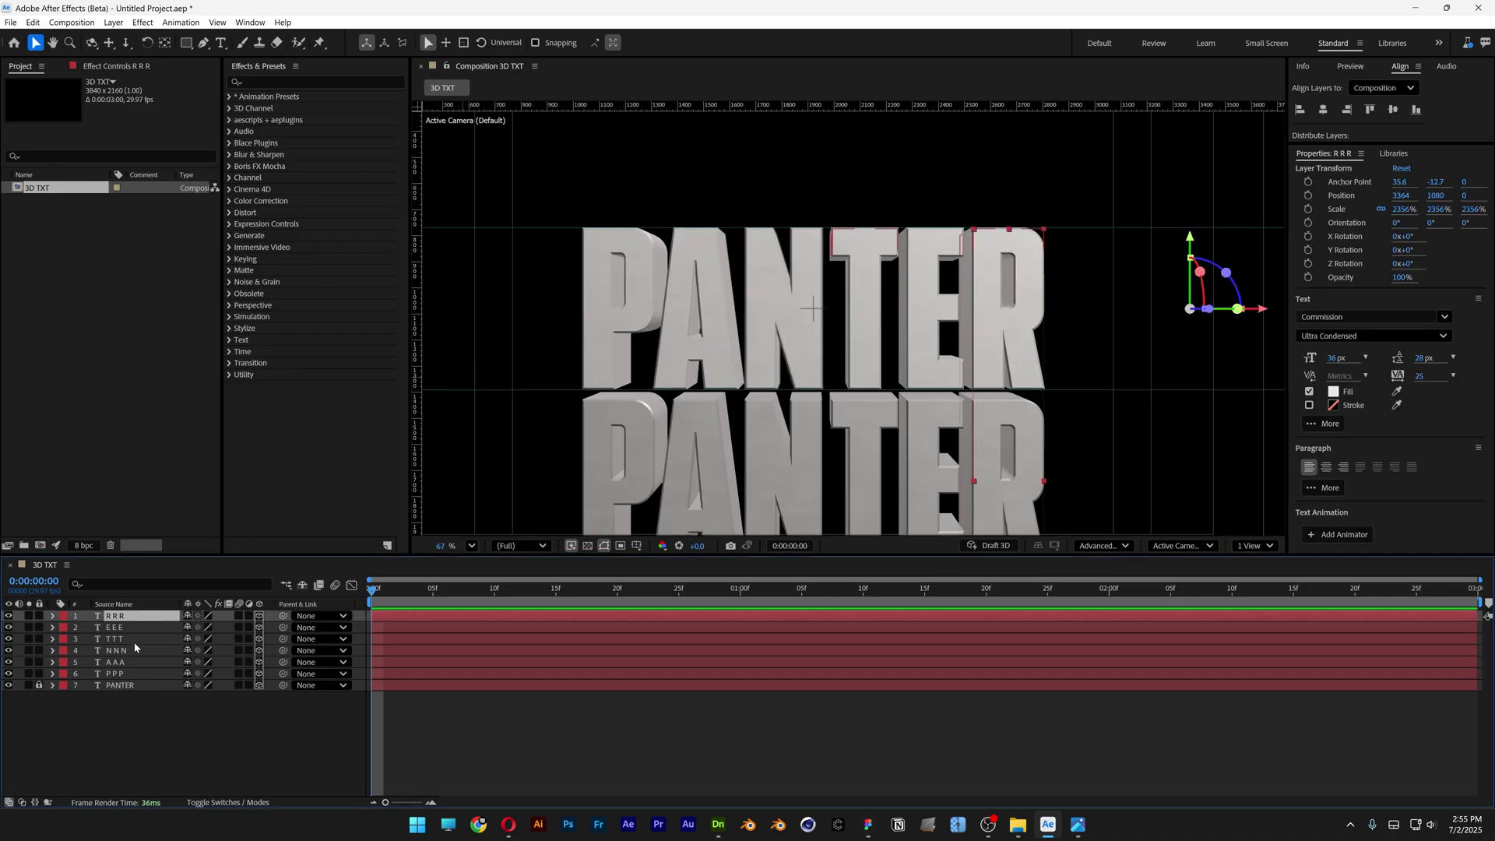
shift+click(131, 674)
click(40, 684)
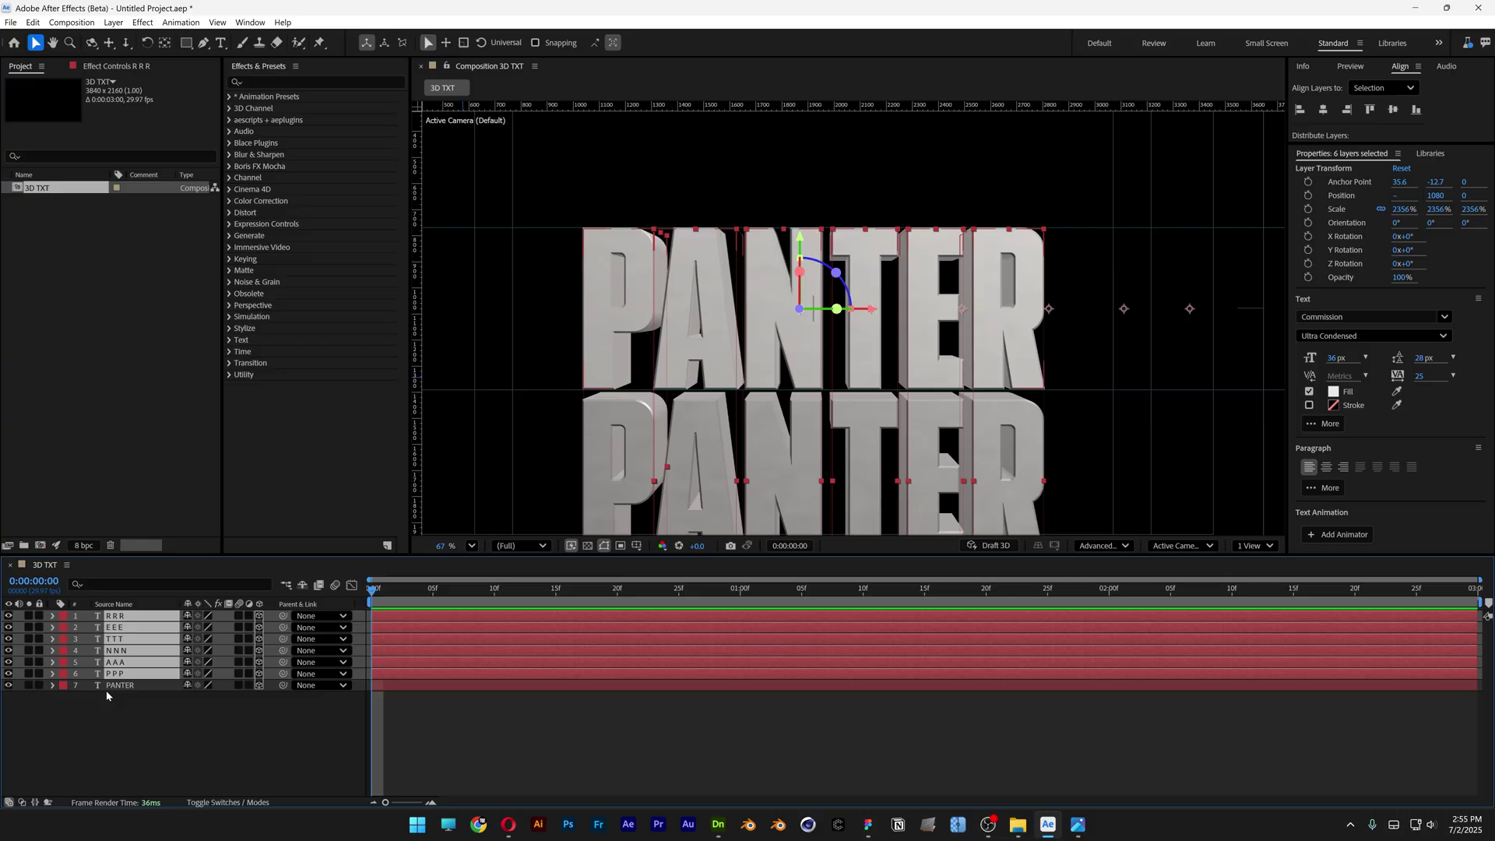
click(125, 687)
key(Delete)
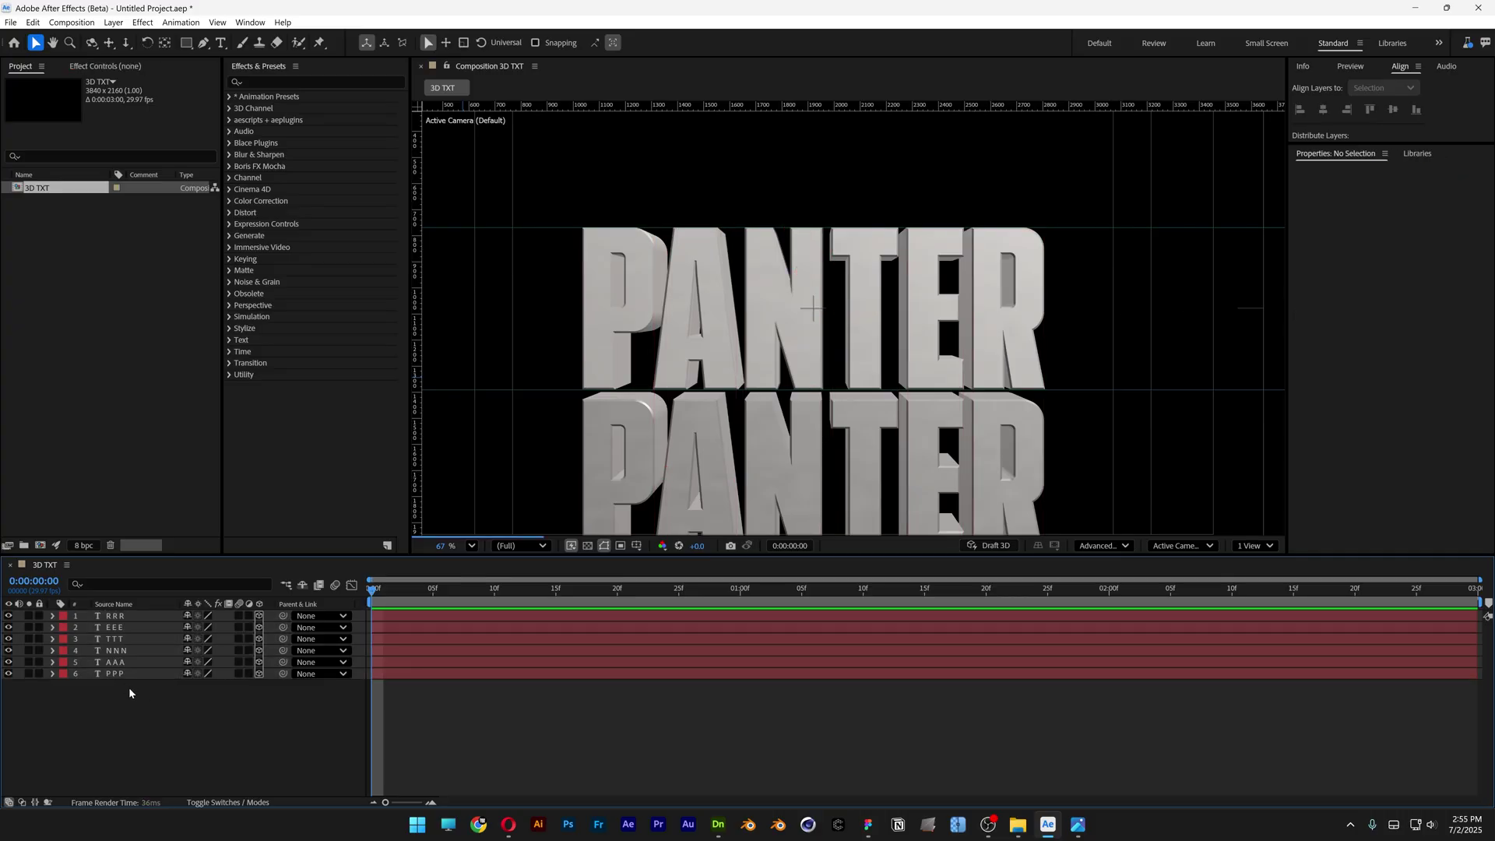
Move all six letter layers up above the frame top to Position Y -240.2
key(ctrl+a)
scroll(804, 372, down, 2)
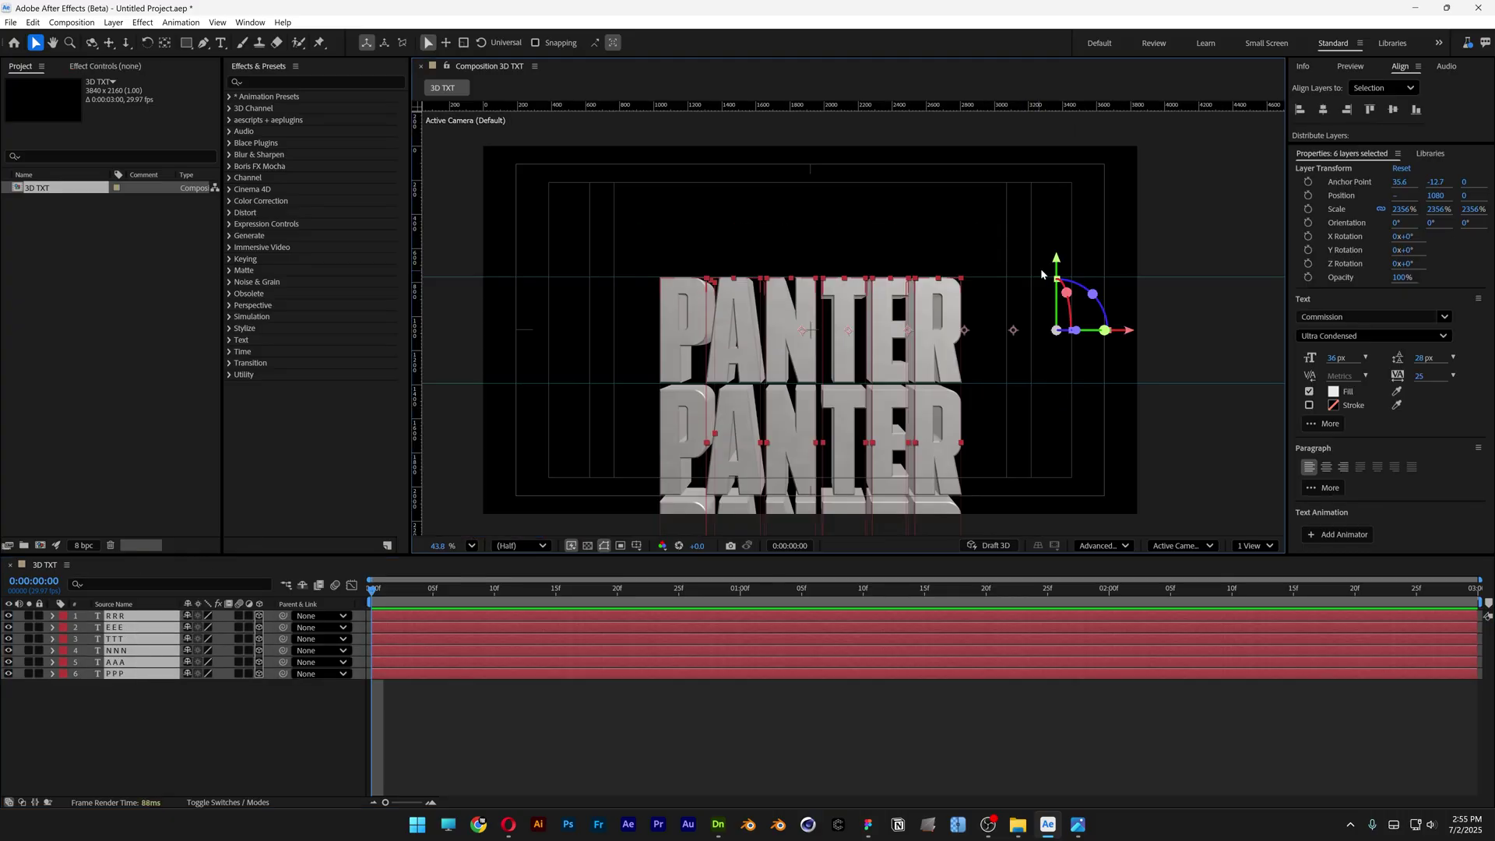
drag(1056, 264, 1057, 127)
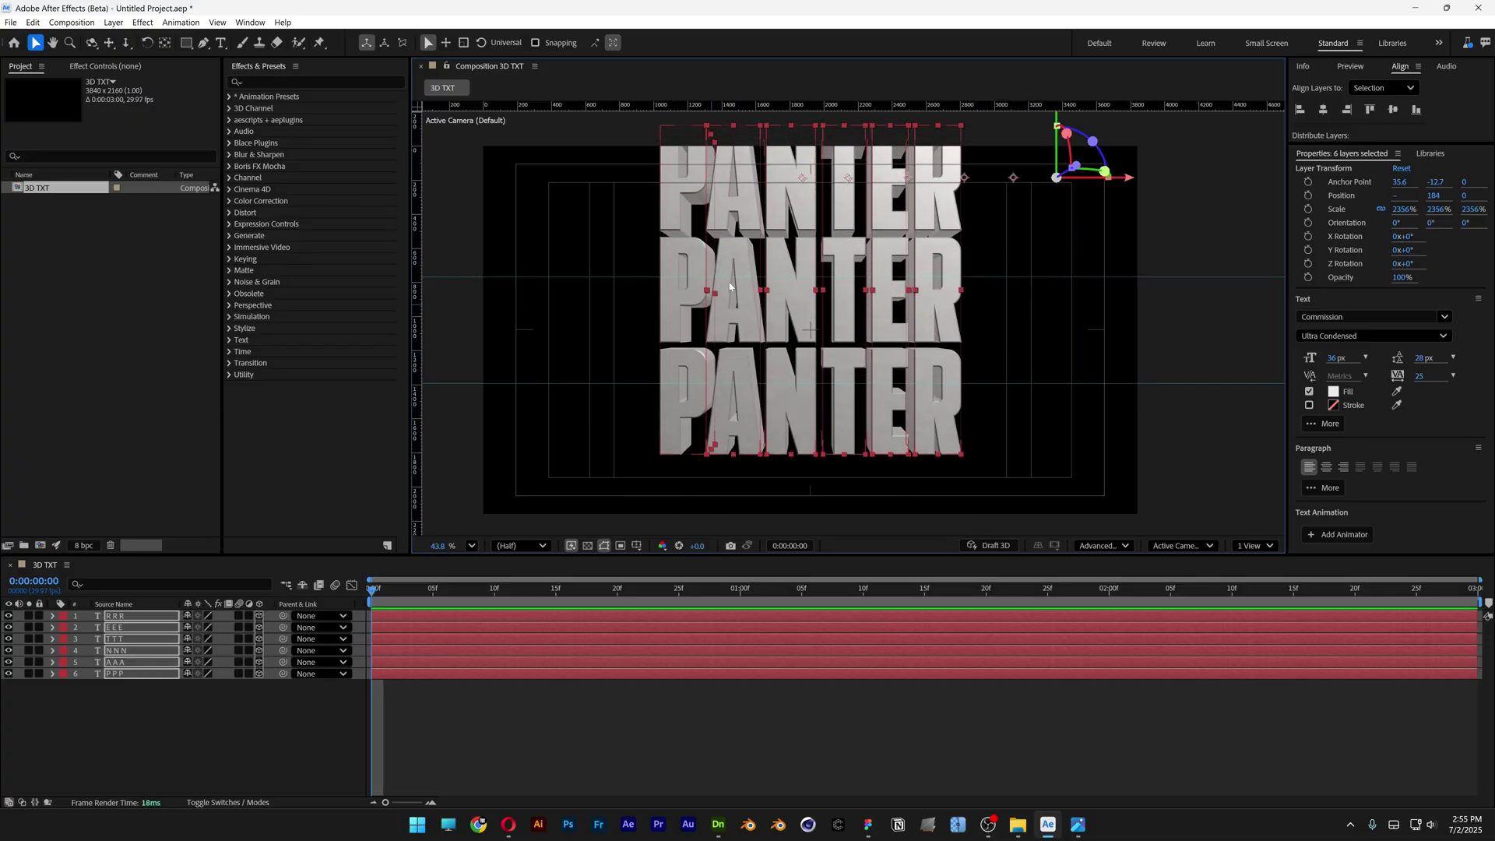
drag(730, 287, 729, 215)
scroll(976, 424, up, 3)
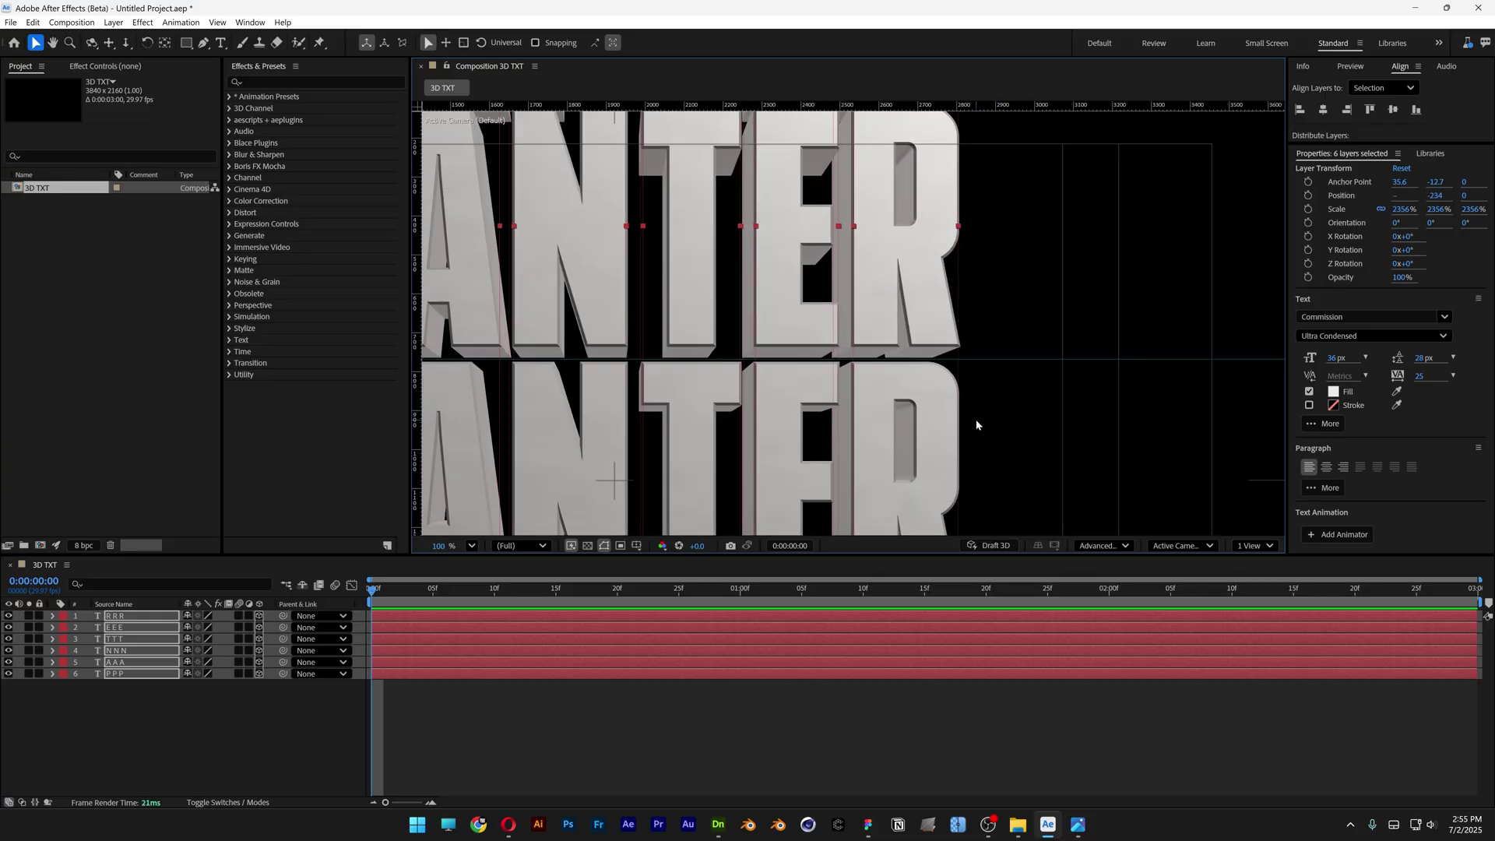
scroll(911, 414, up, 4)
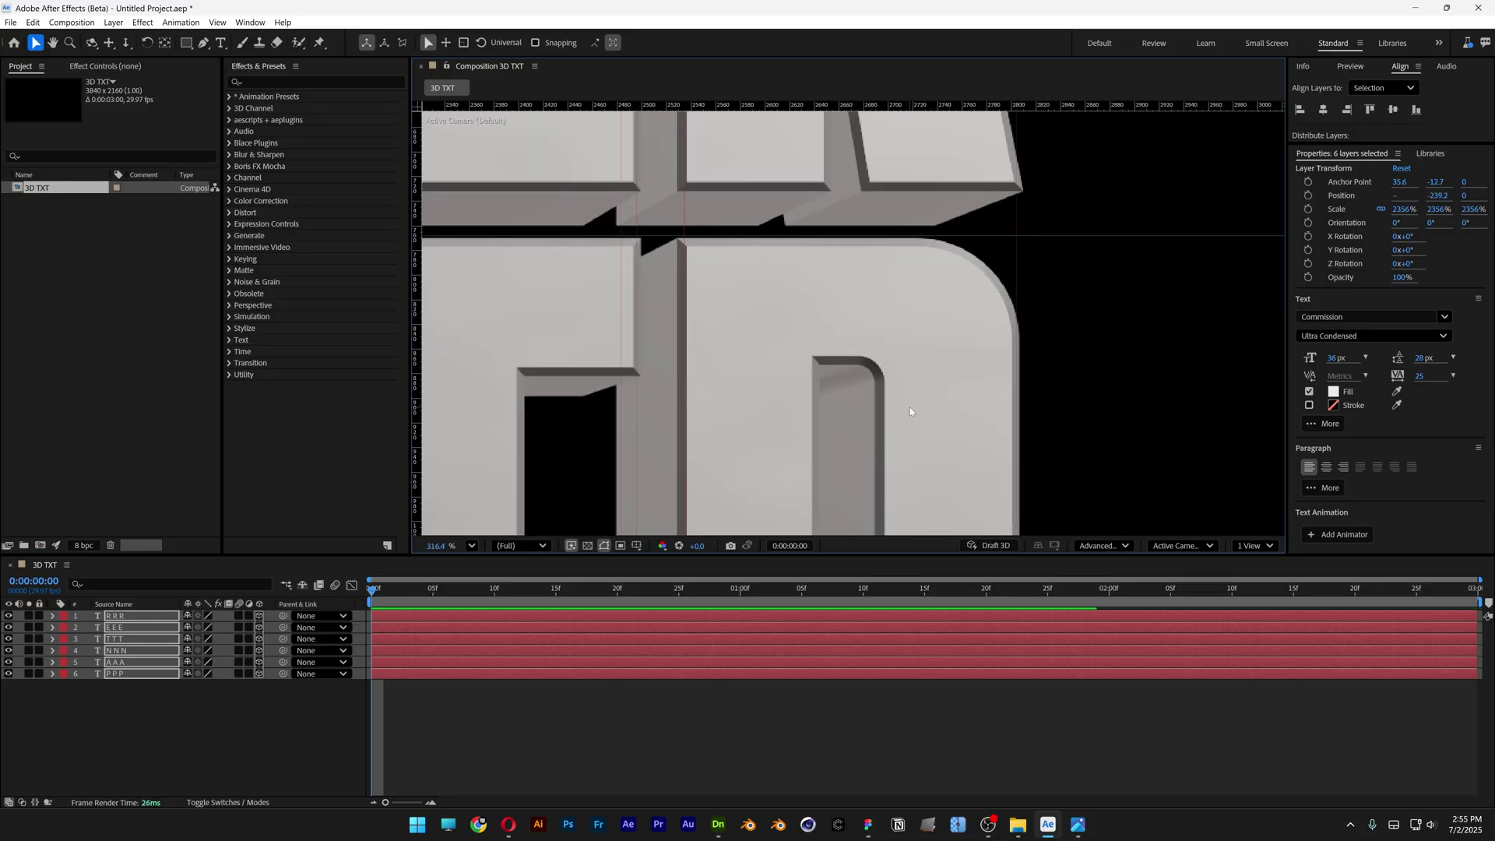
key(Up)
scroll(910, 408, down, 5)
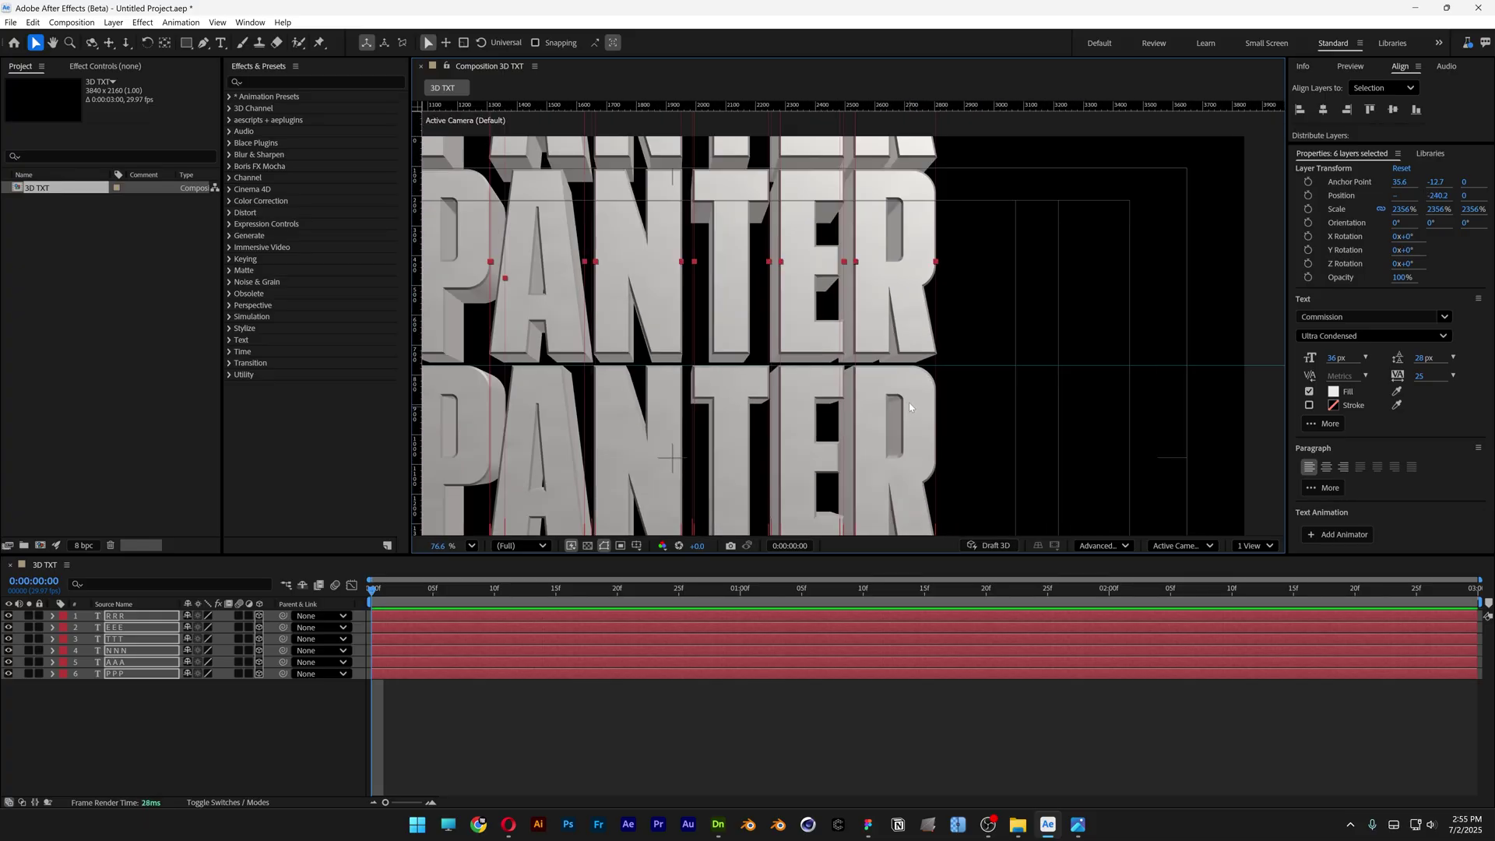
scroll(909, 406, down, 2)
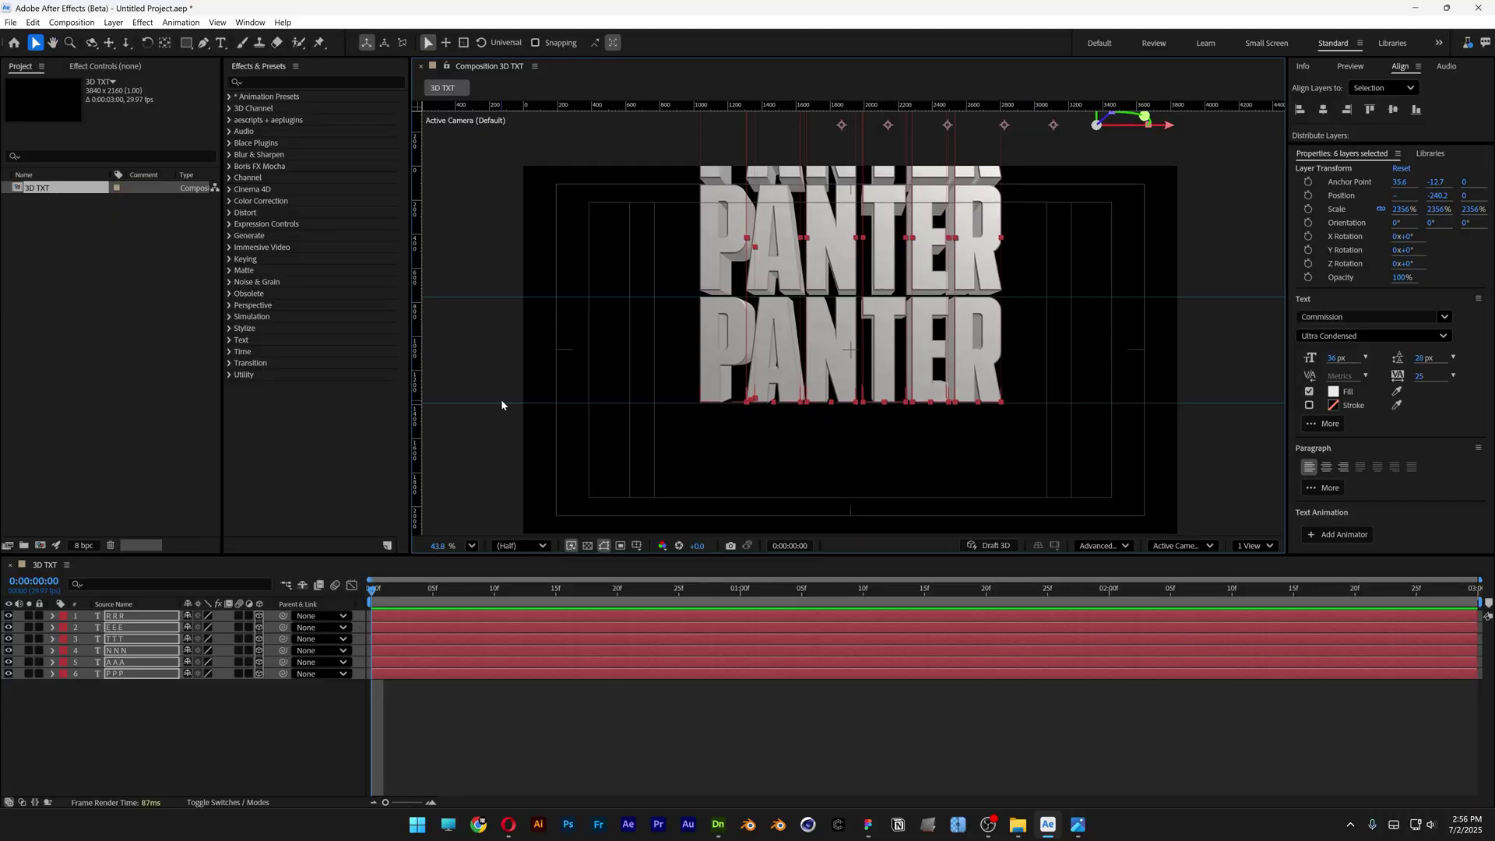
Keyframe the letters' Position from Y -240.2 at 0:00 to Y 1078.8 at one second
key(p)
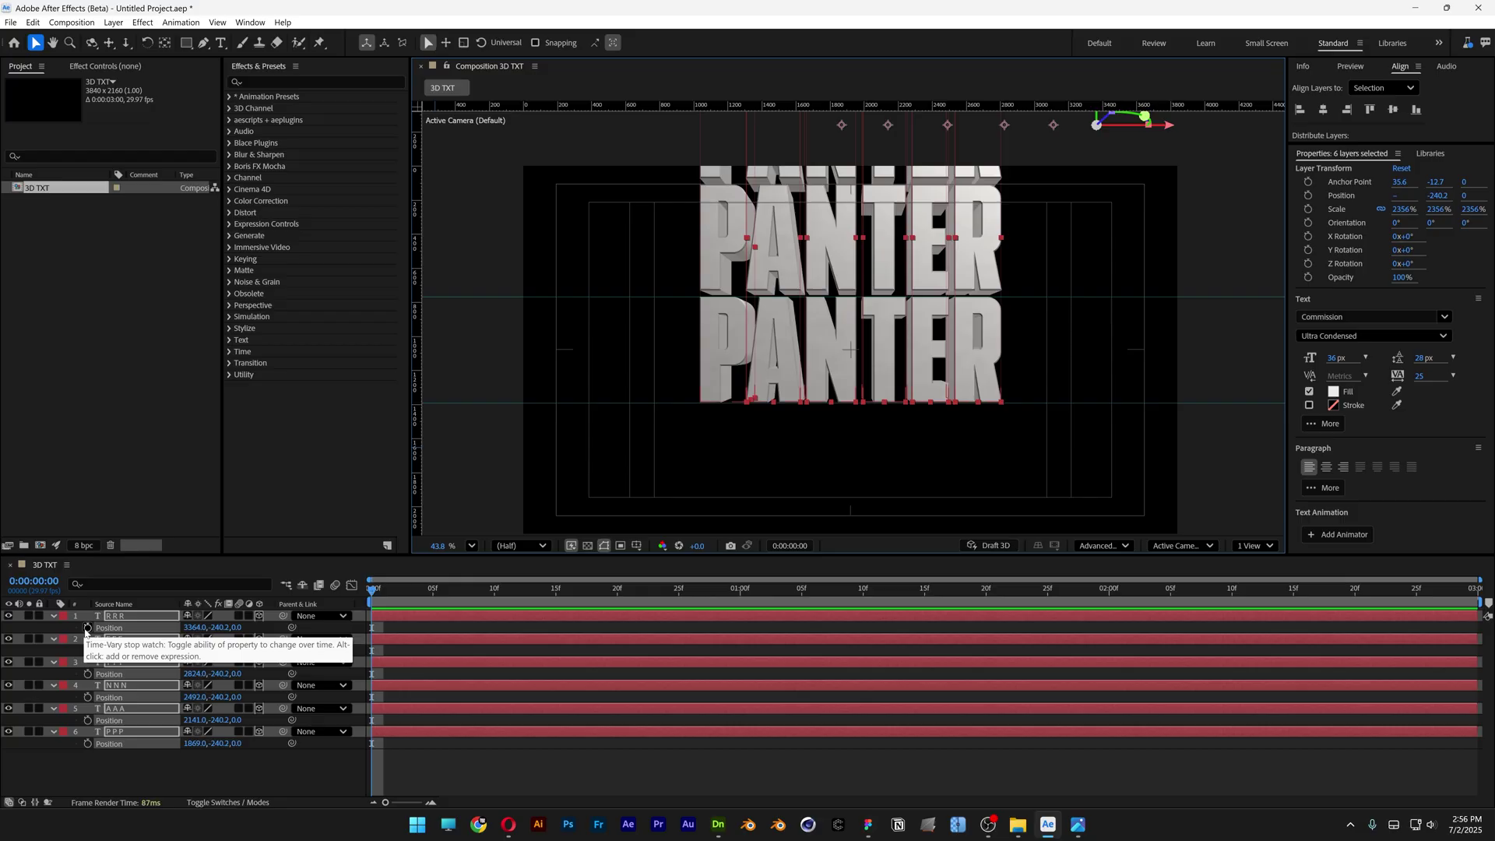
click(87, 628)
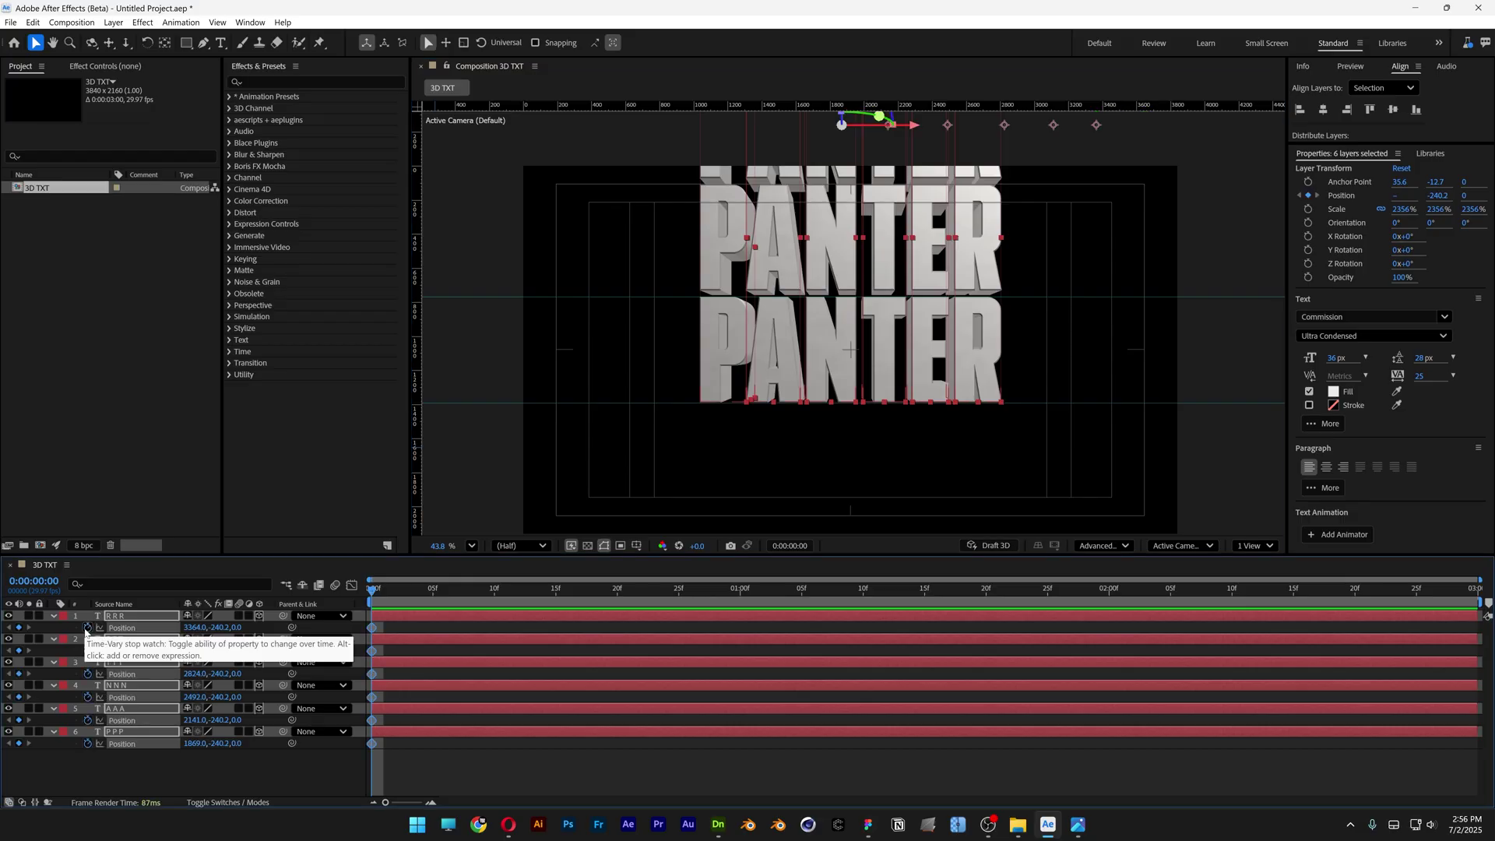
click(743, 597)
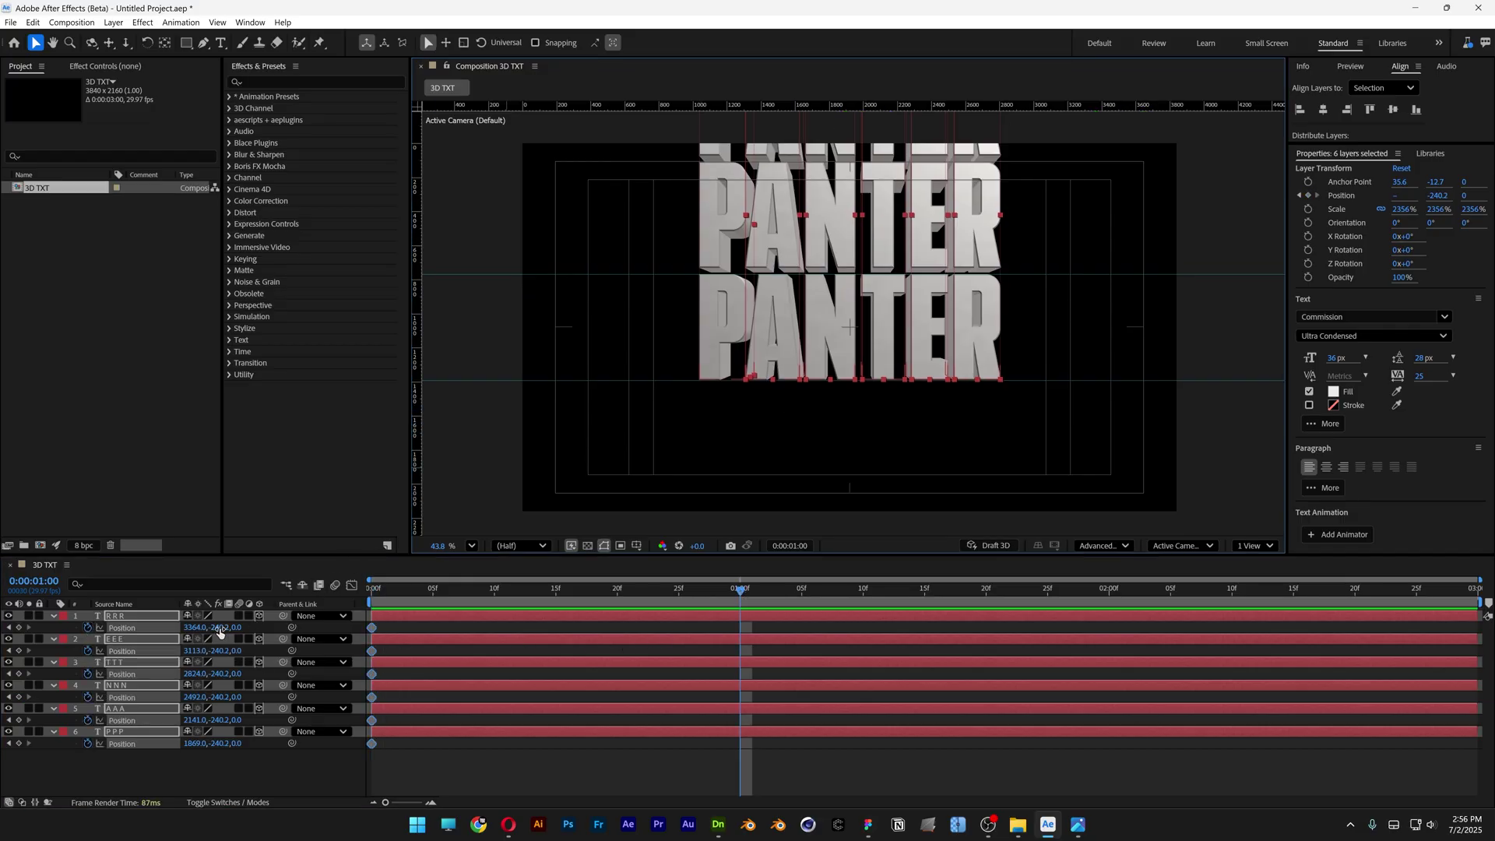
drag(219, 629, 734, 600)
drag(914, 597, 1183, 592)
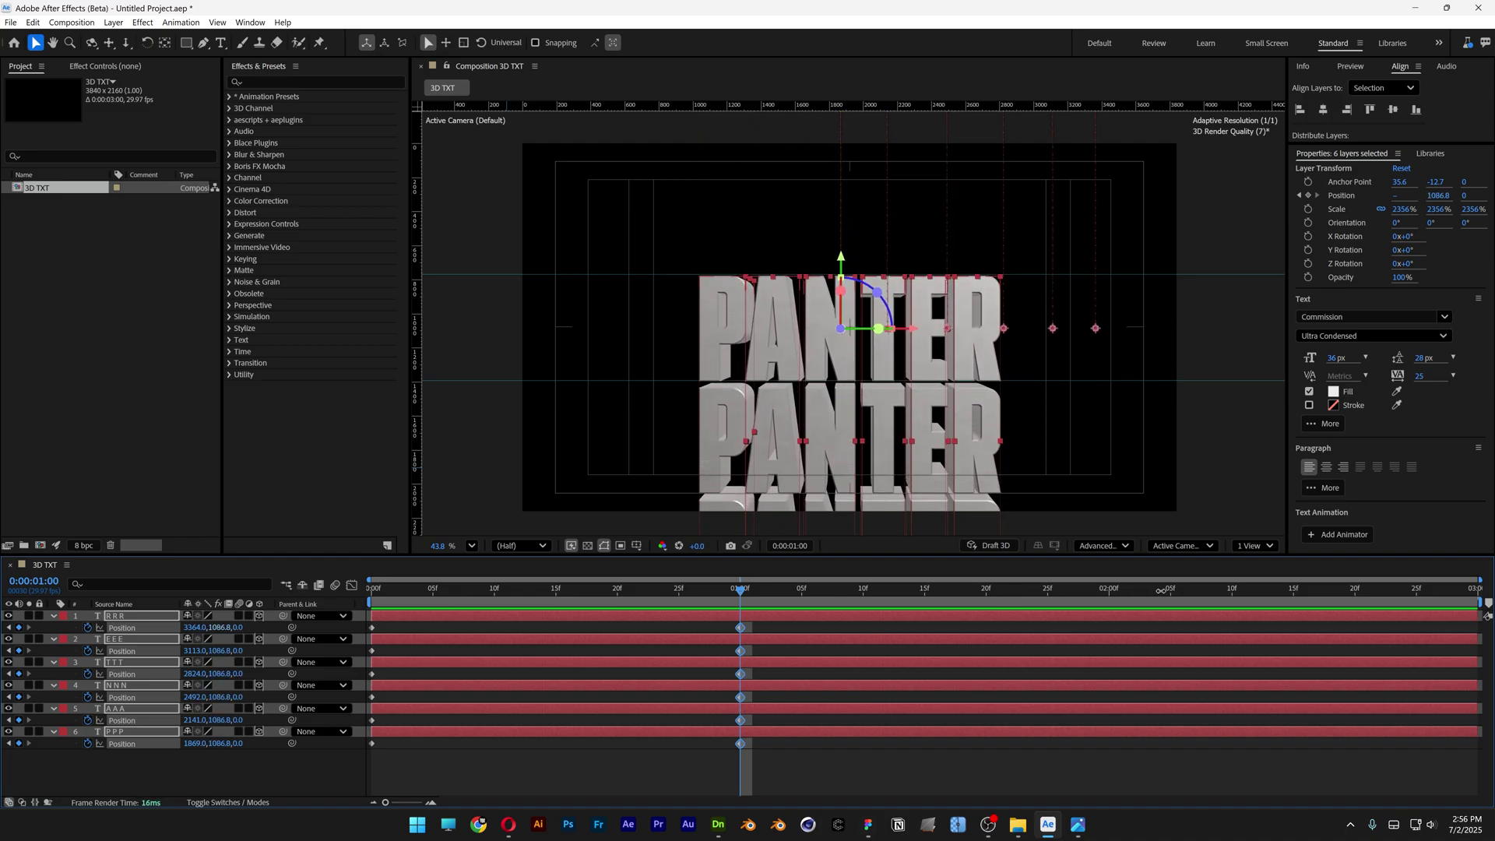
scroll(706, 333, up, 10)
key(Up)
key(Up)
key(Up)
key(Up)
key(Up)
key(Up)
key(Up)
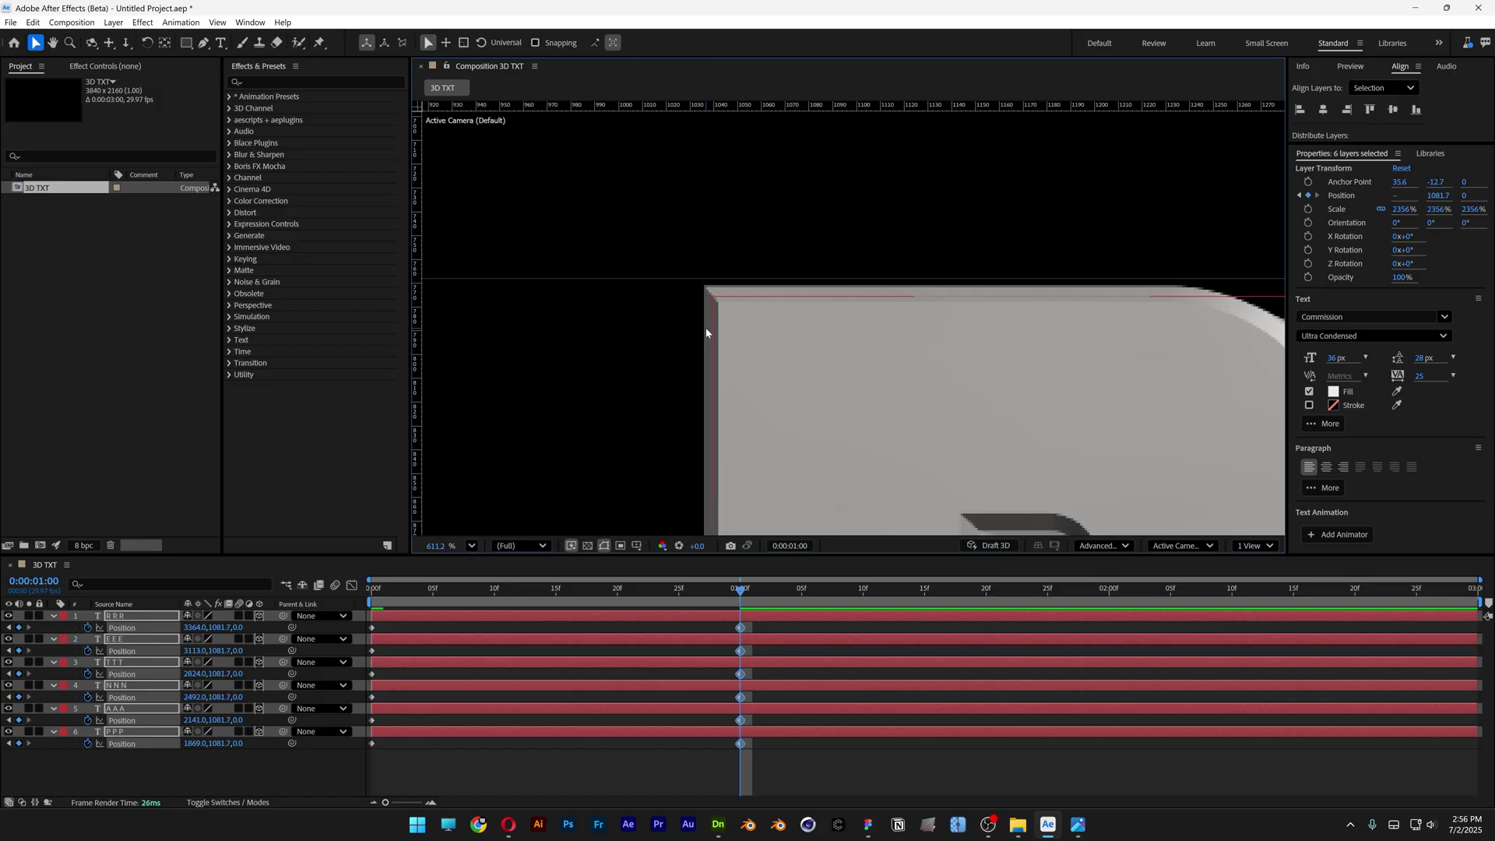
key(Up)
key(Up)
key(Up)
key(Up)
key(Up)
key(Up)
key(Up)
key(Up)
key(Up)
key(Up)
key(Up)
key(Up)
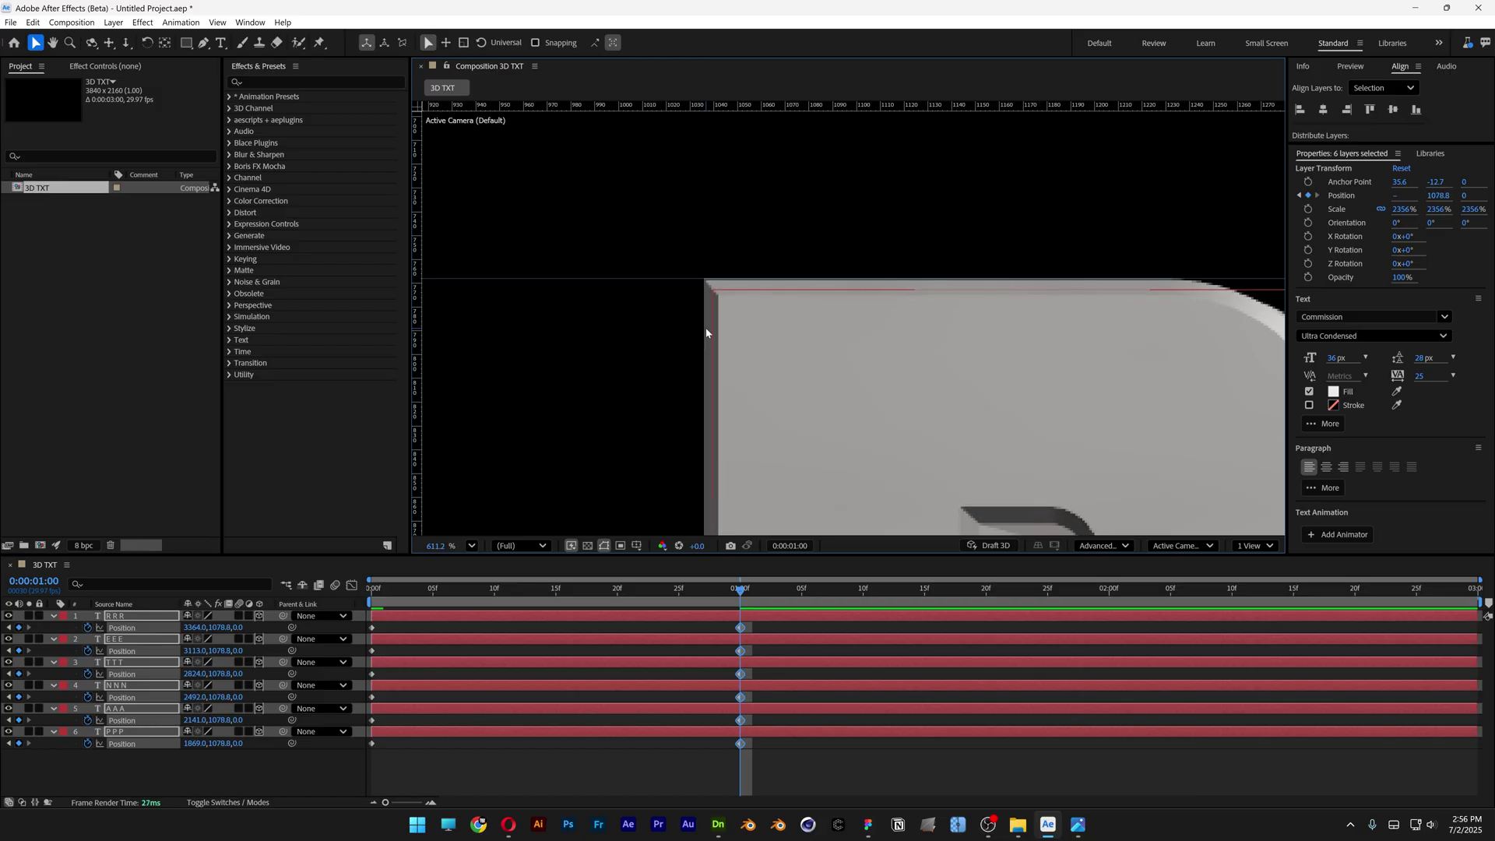
scroll(706, 333, down, 6)
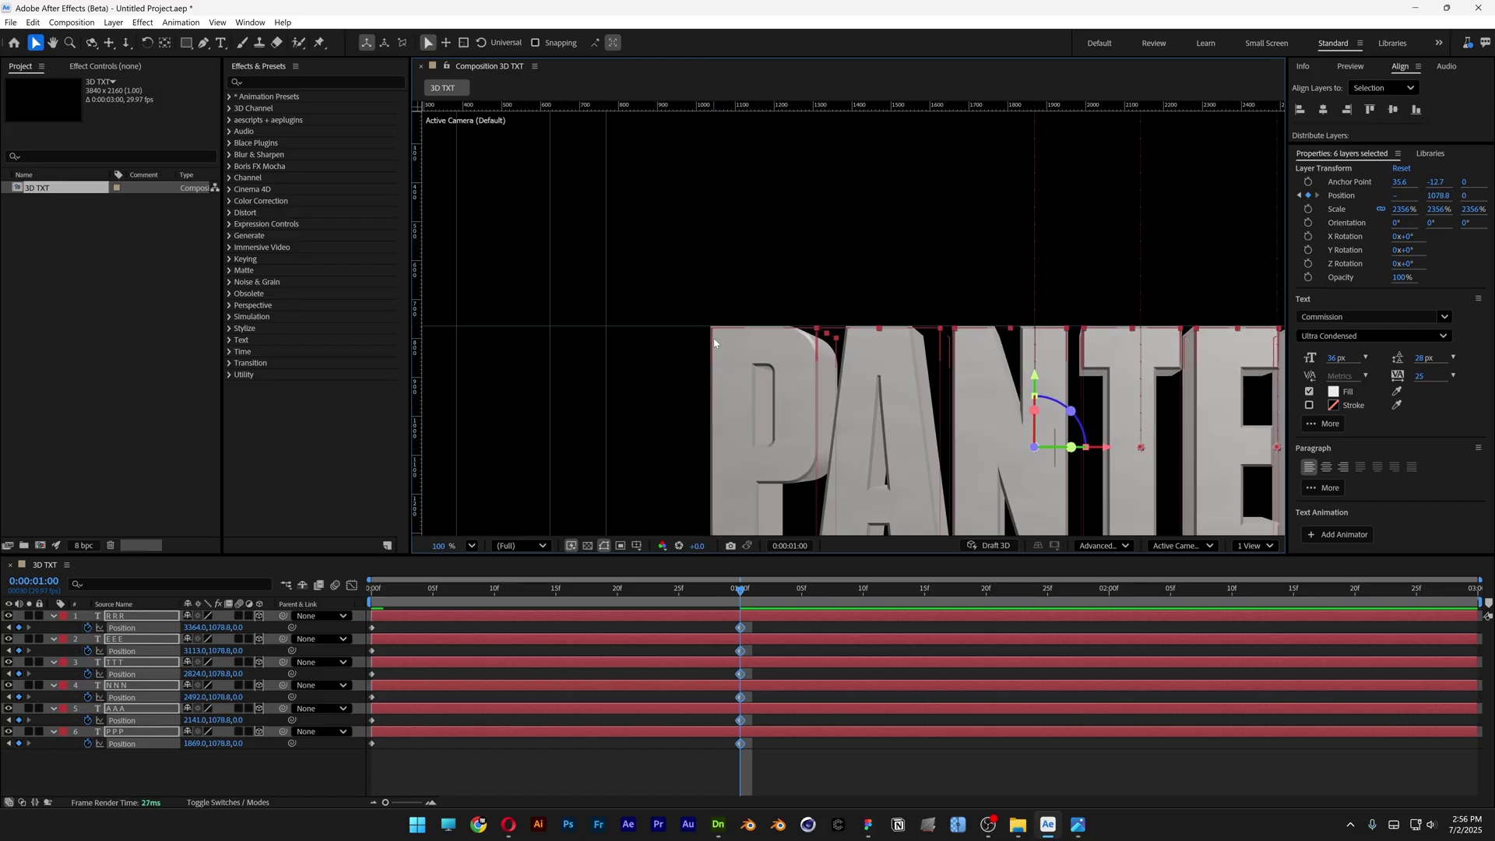
scroll(714, 342, down, 3)
Preview the falling letters from the start, then select all their Position keyframes
drag(721, 597, 622, 585)
key(space)
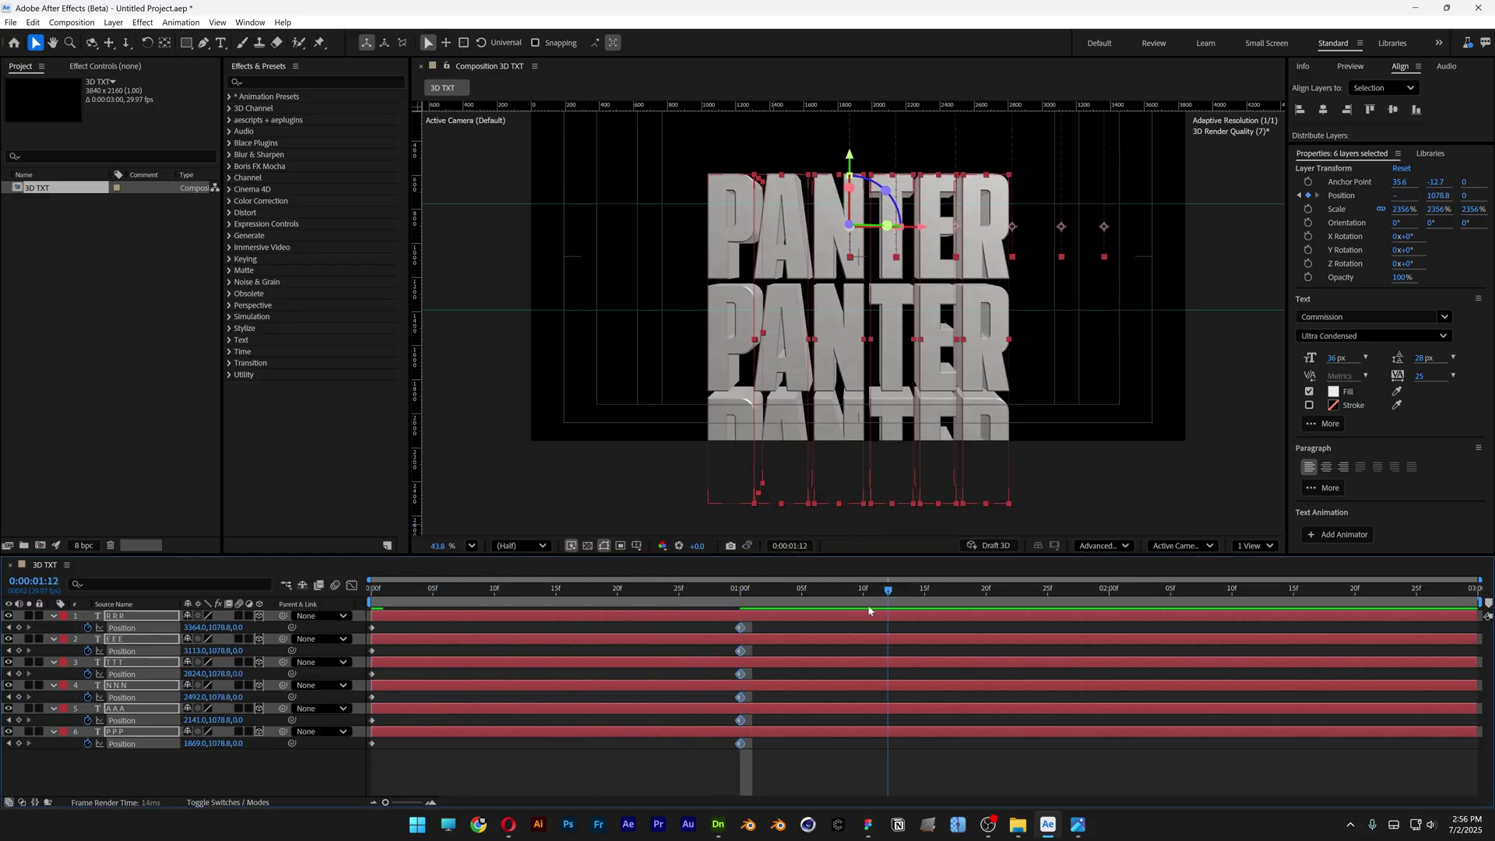
key(ctrl+shift+a)
key(Home)
drag(765, 624, 335, 772)
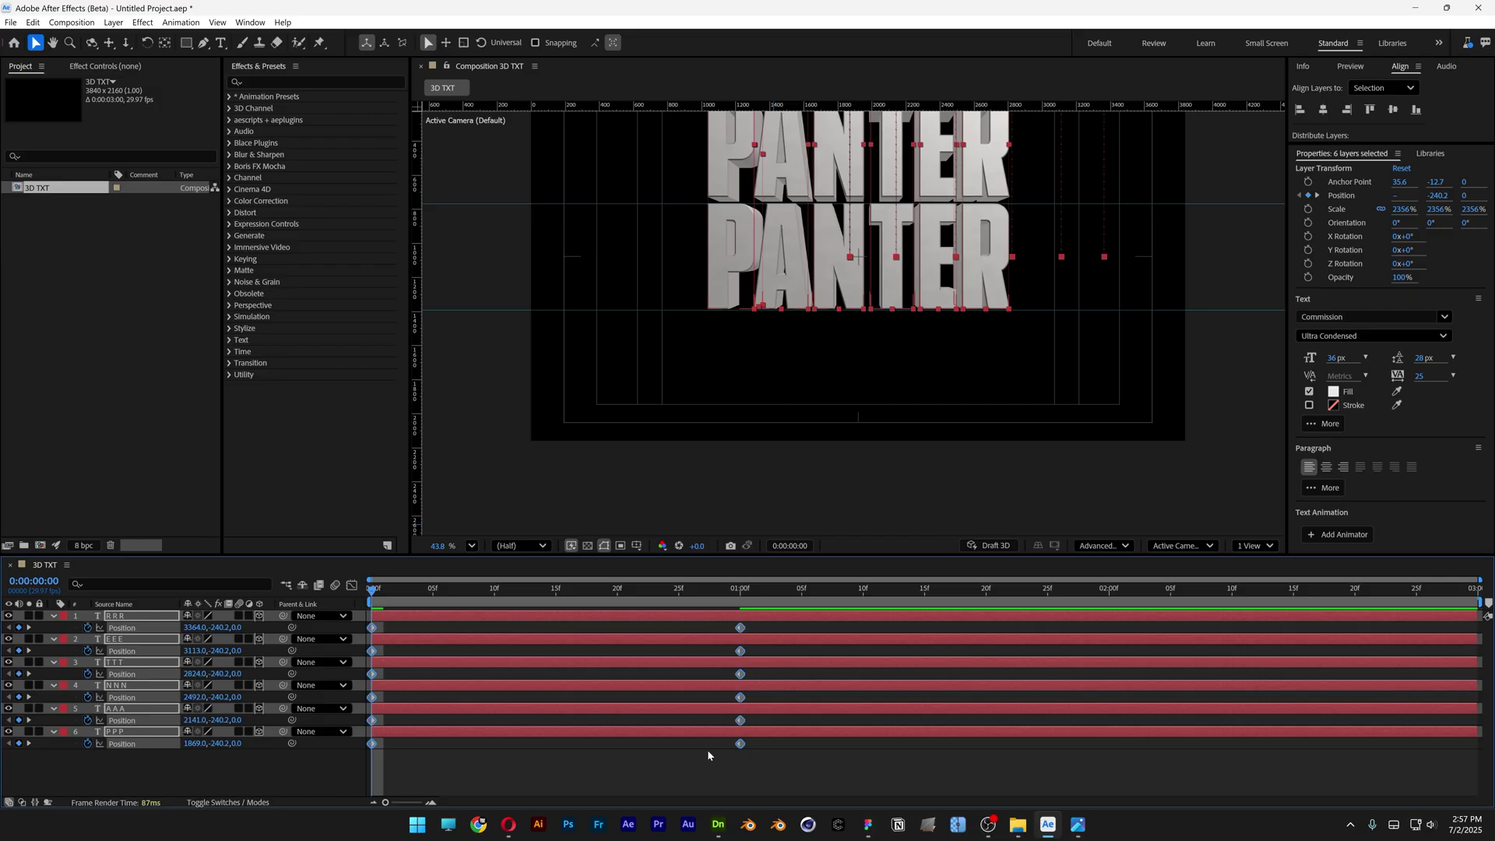
Apply easing to all the selected Position keyframes
right_click(740, 743)
mouse_move(802, 734)
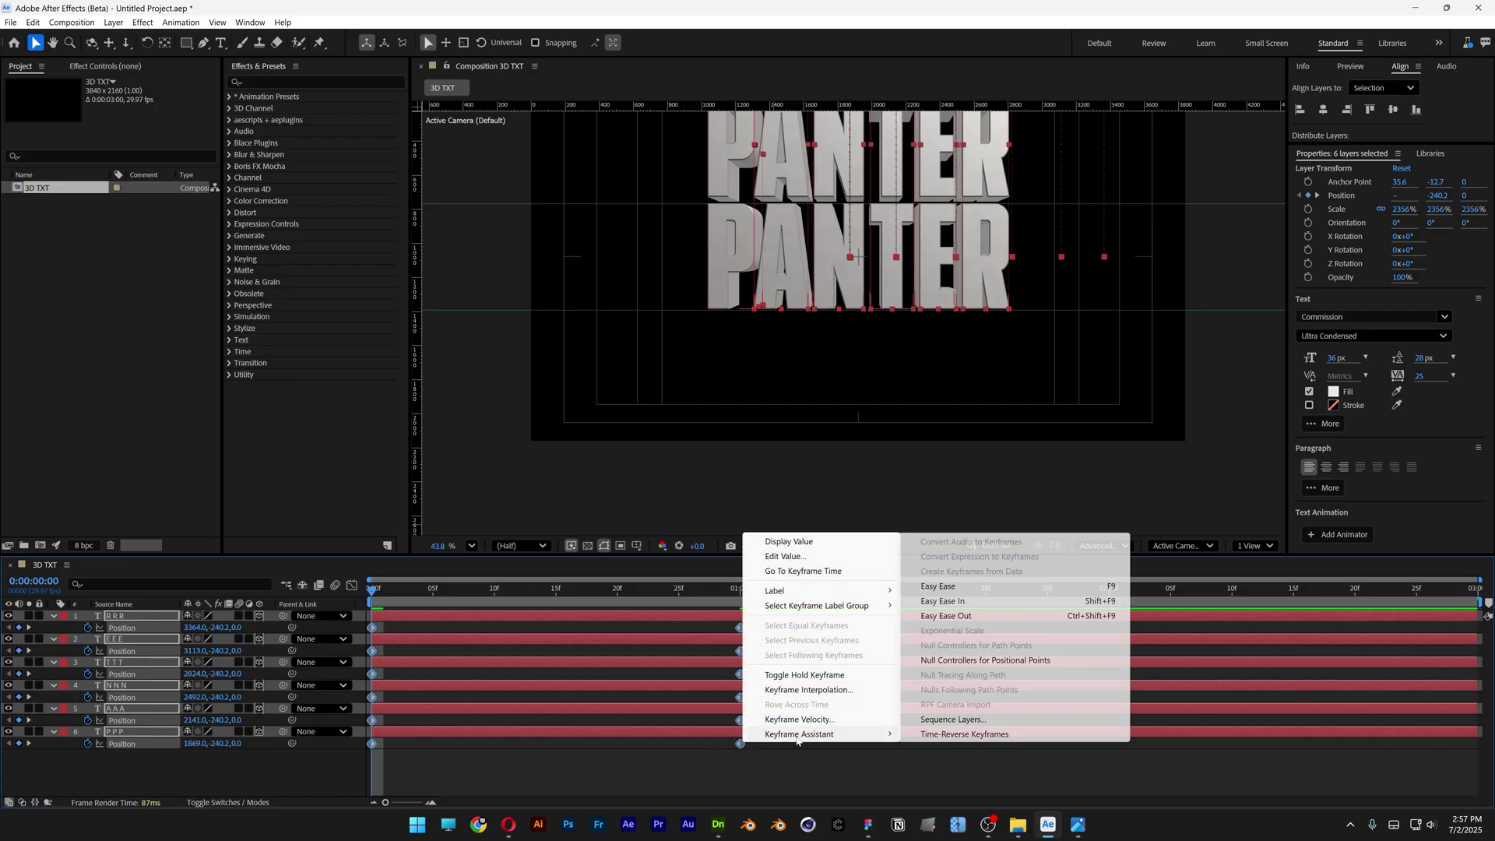
click(953, 588)
click(1082, 360)
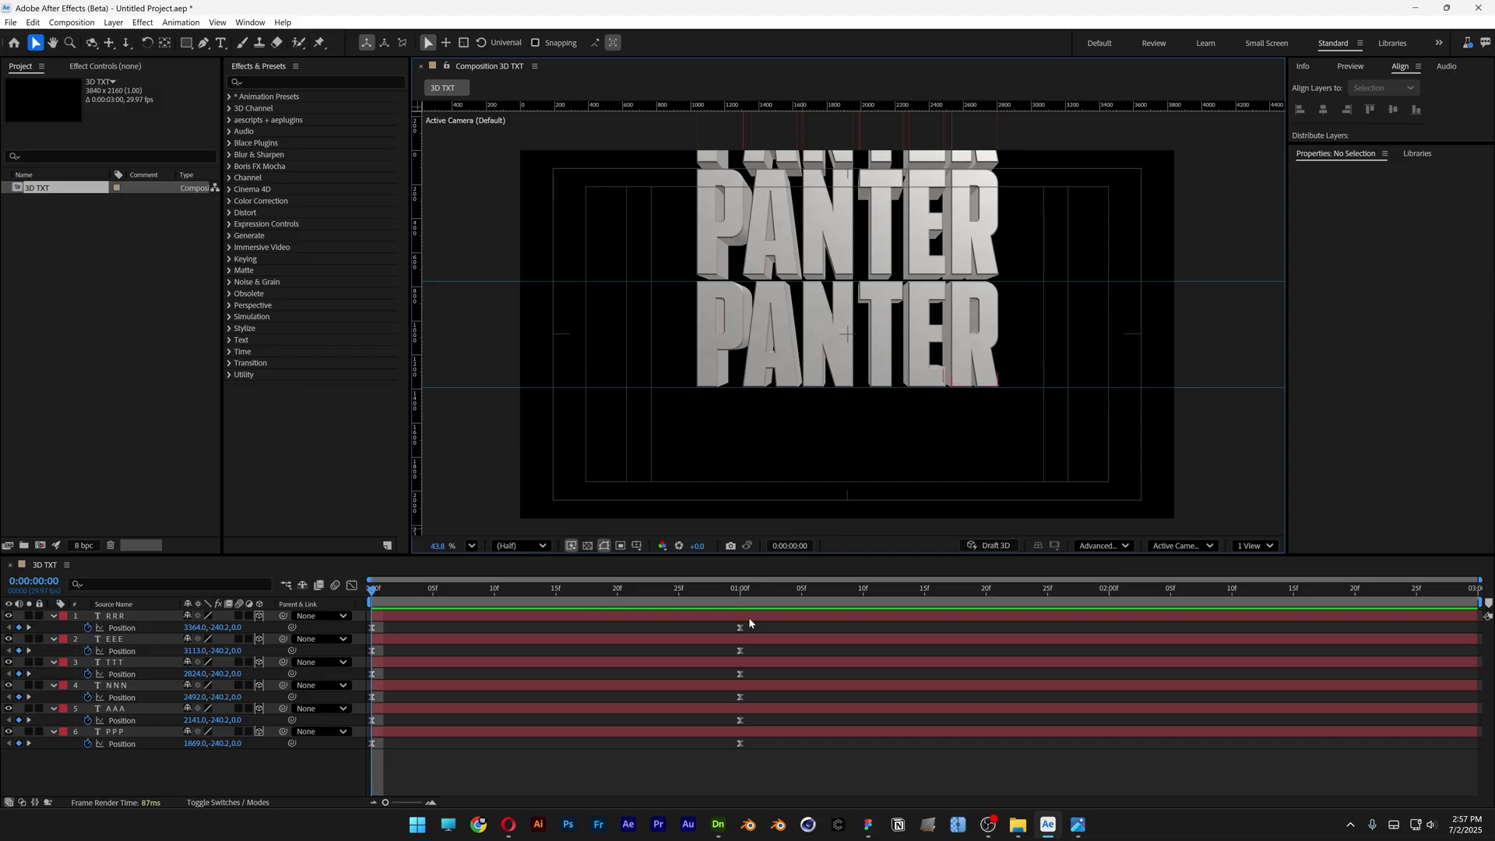
Stagger the one-second landing keyframes so letters land P through R in sequence, then preview
drag(753, 624, 735, 760)
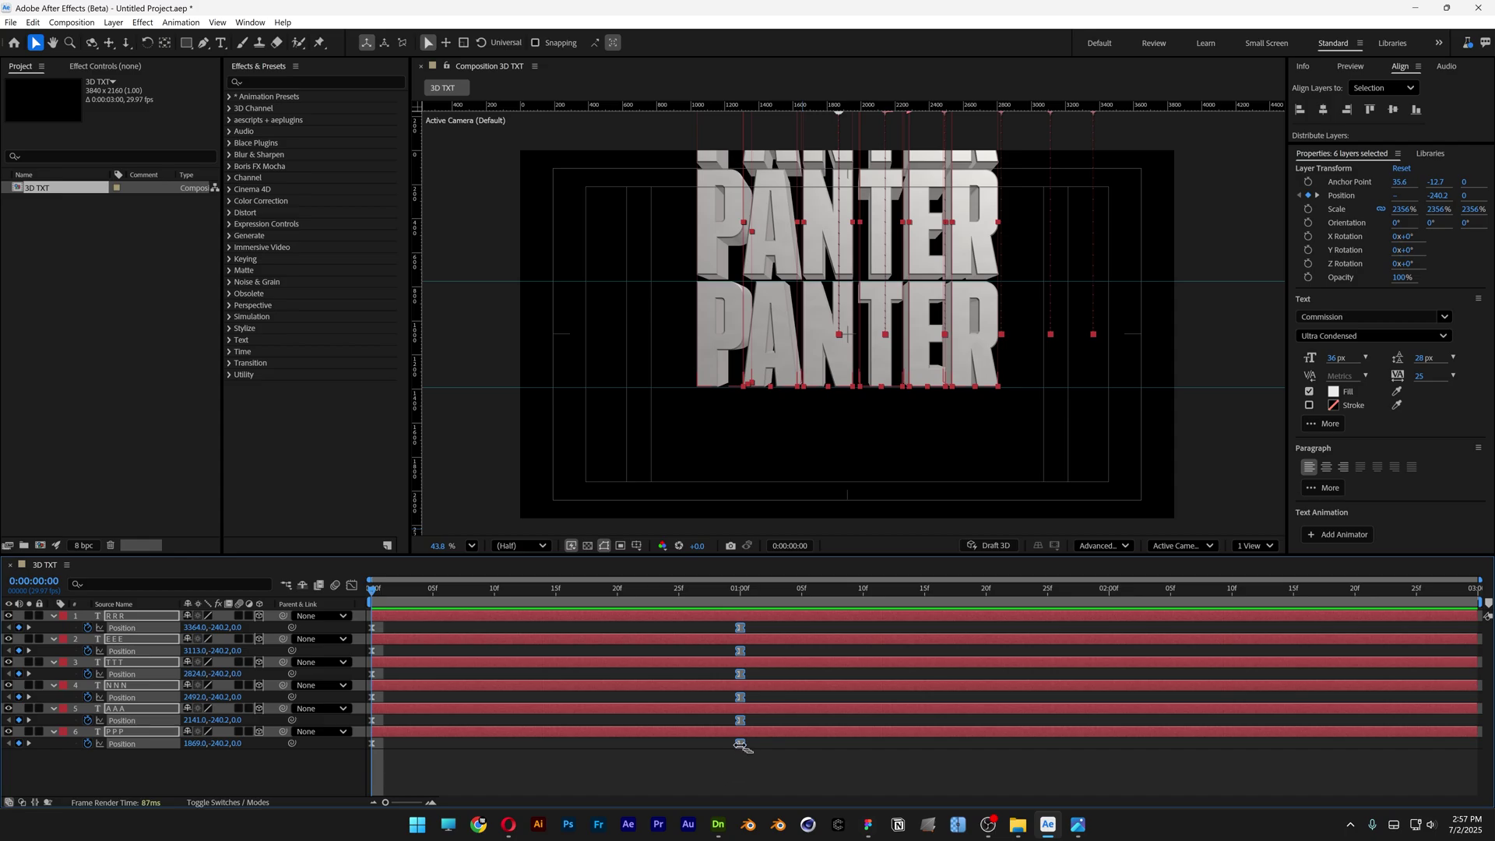
mouse_move(741, 745)
mouse_down()
mouse_move(803, 747)
mouse_move(557, 742)
mouse_move(740, 743)
mouse_up()
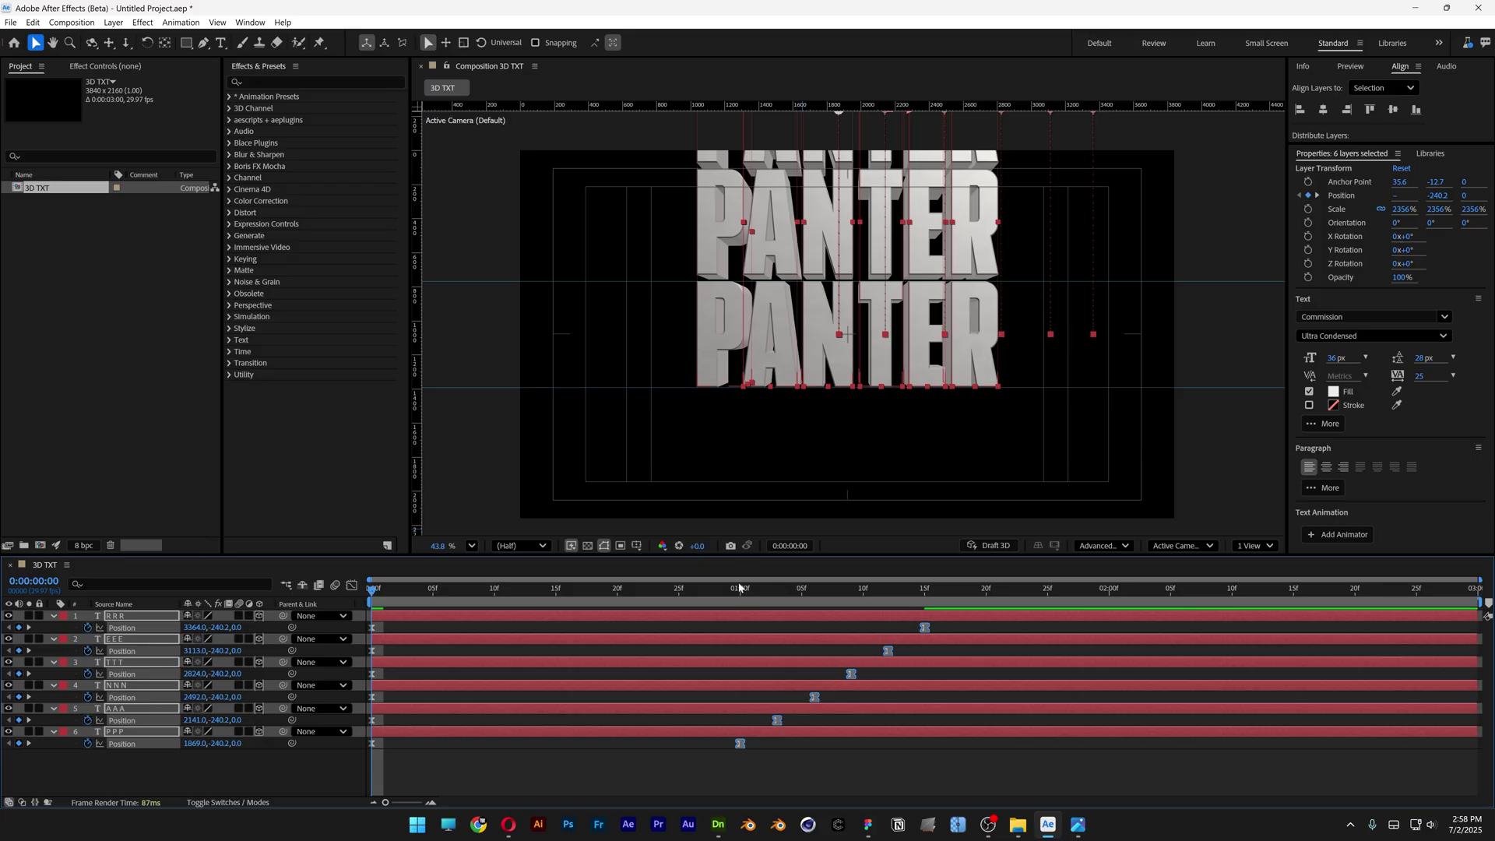
click(762, 742)
key(space)
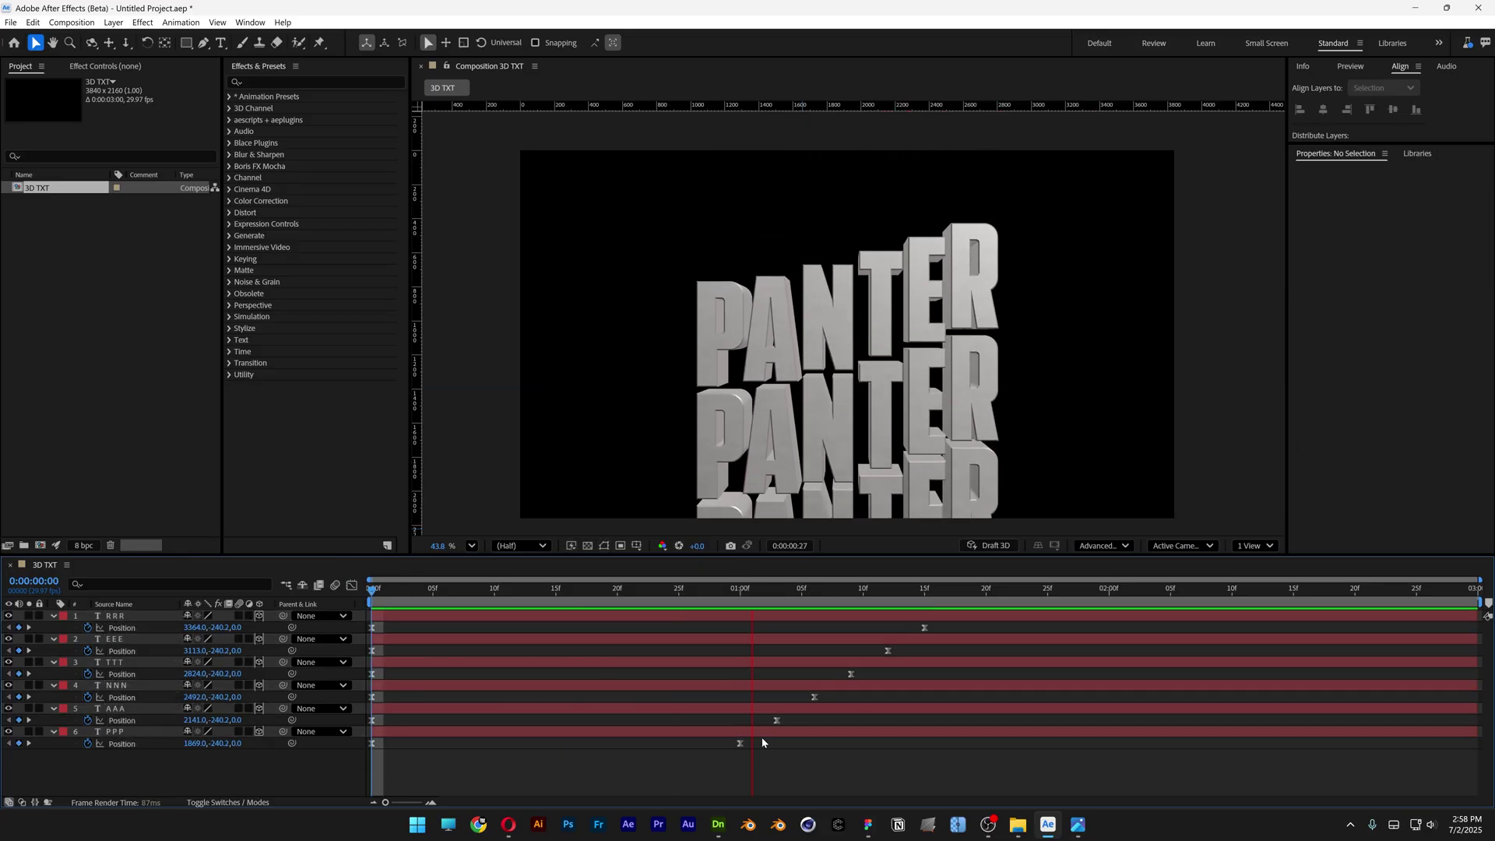
key(space)
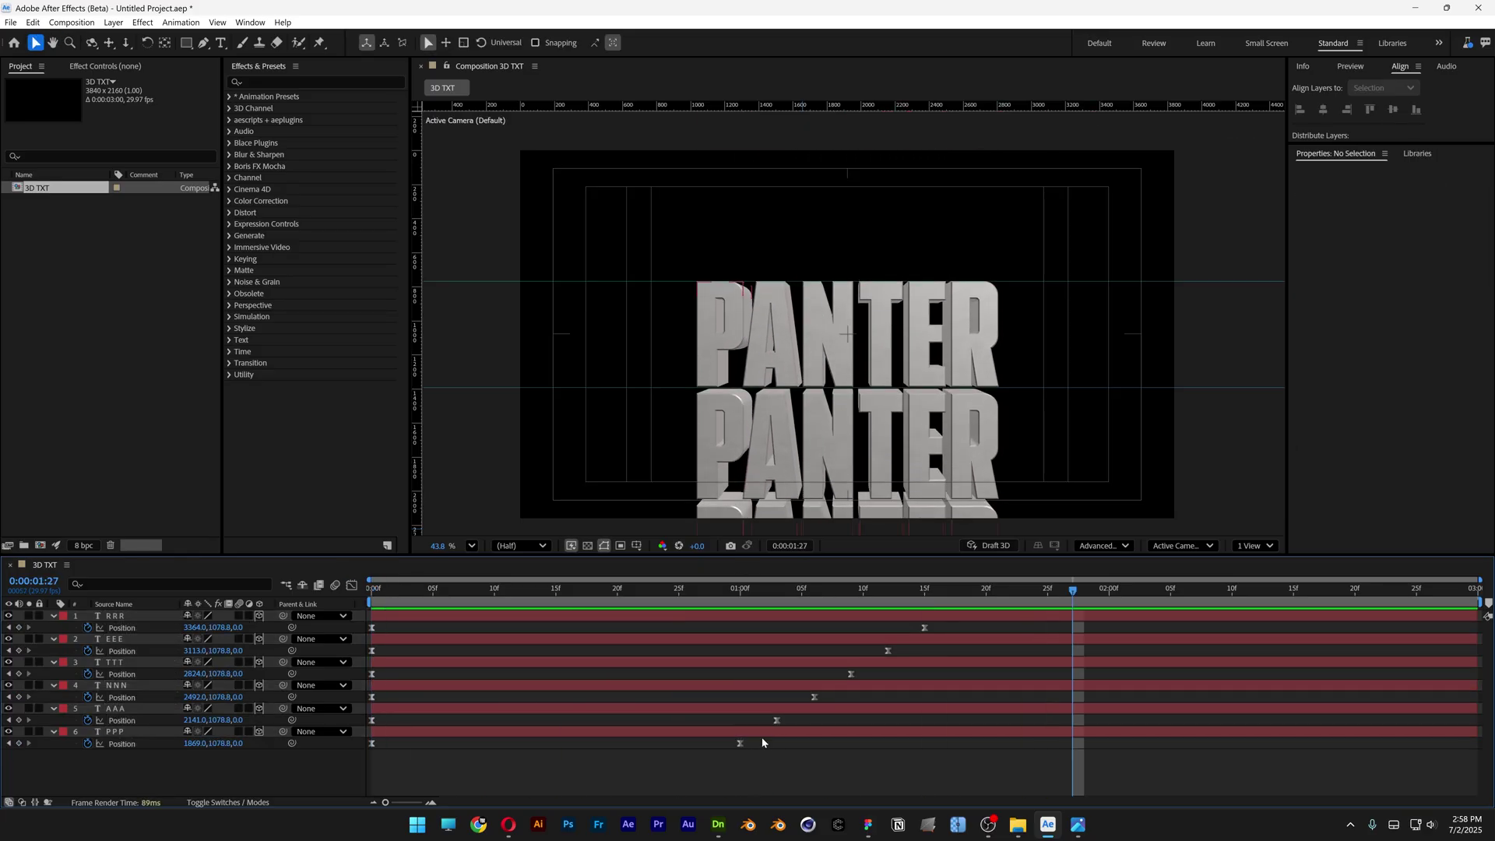
Add a new light layer of type Environment, creating Environment Light 1
right_click(268, 775)
mouse_move(370, 611)
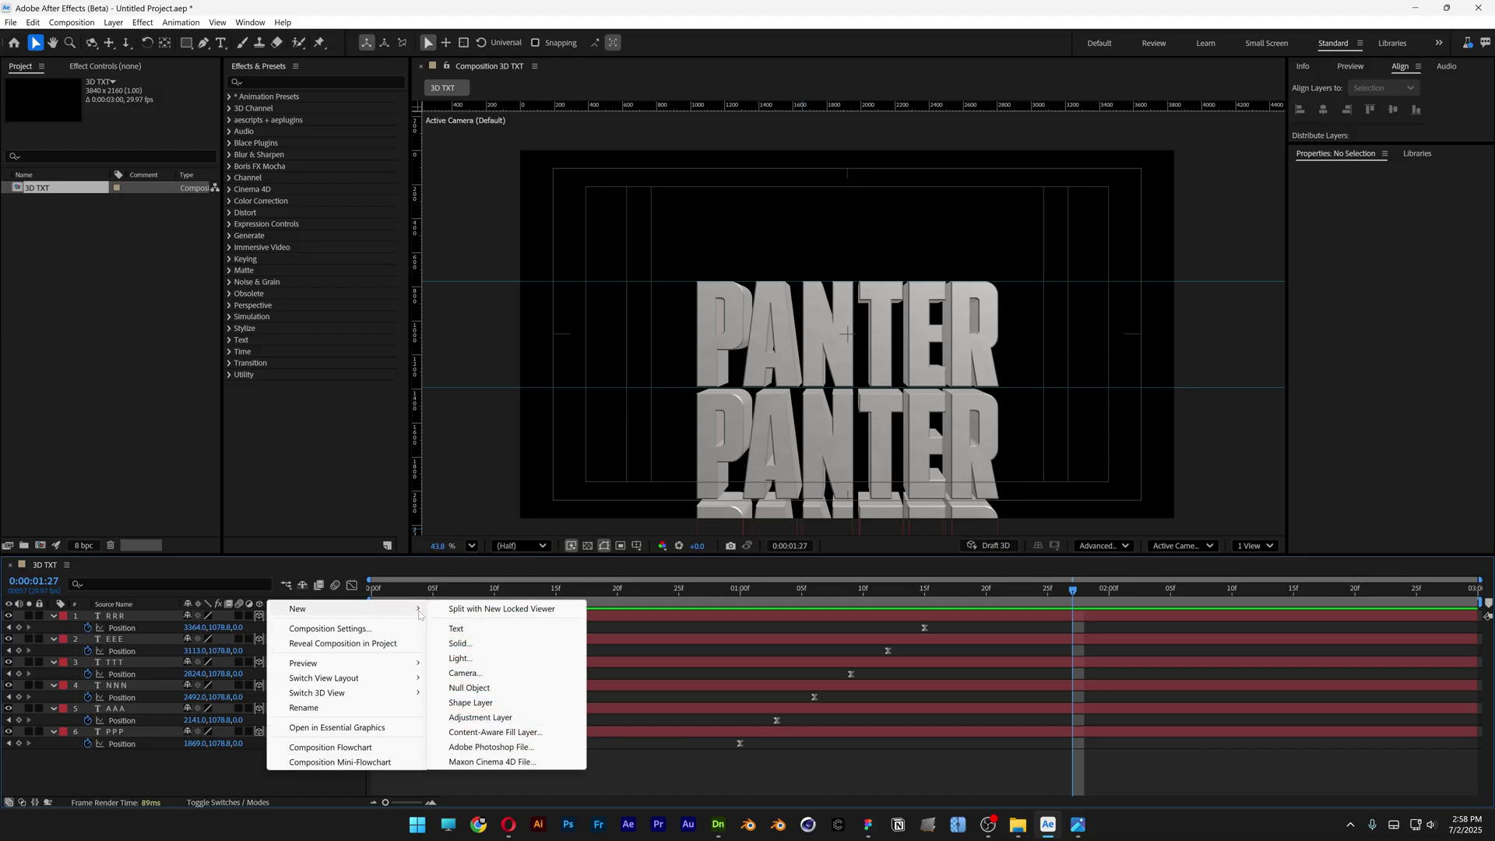
click(457, 659)
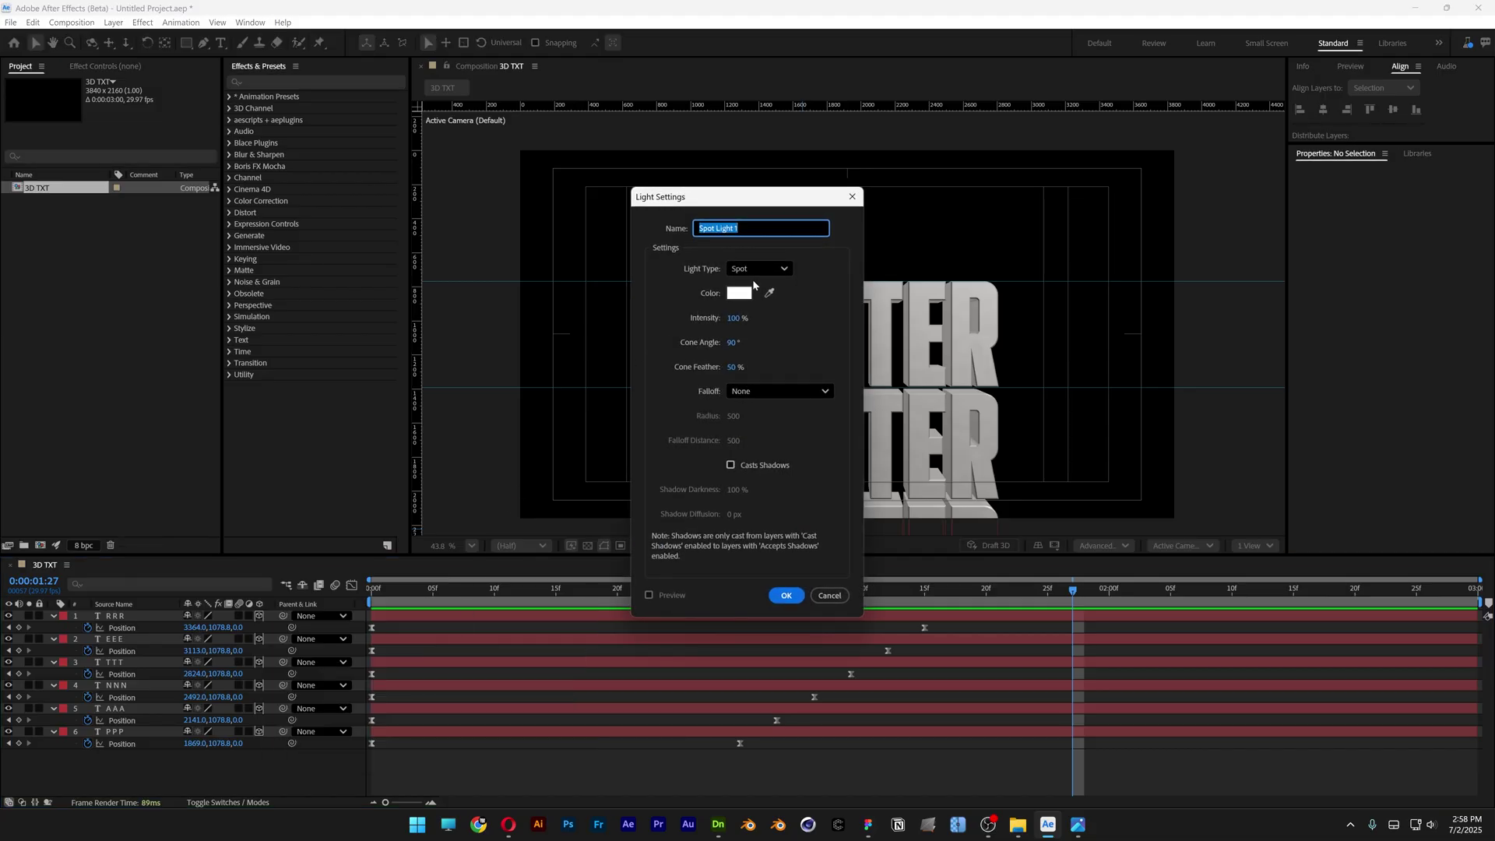
click(755, 270)
click(776, 352)
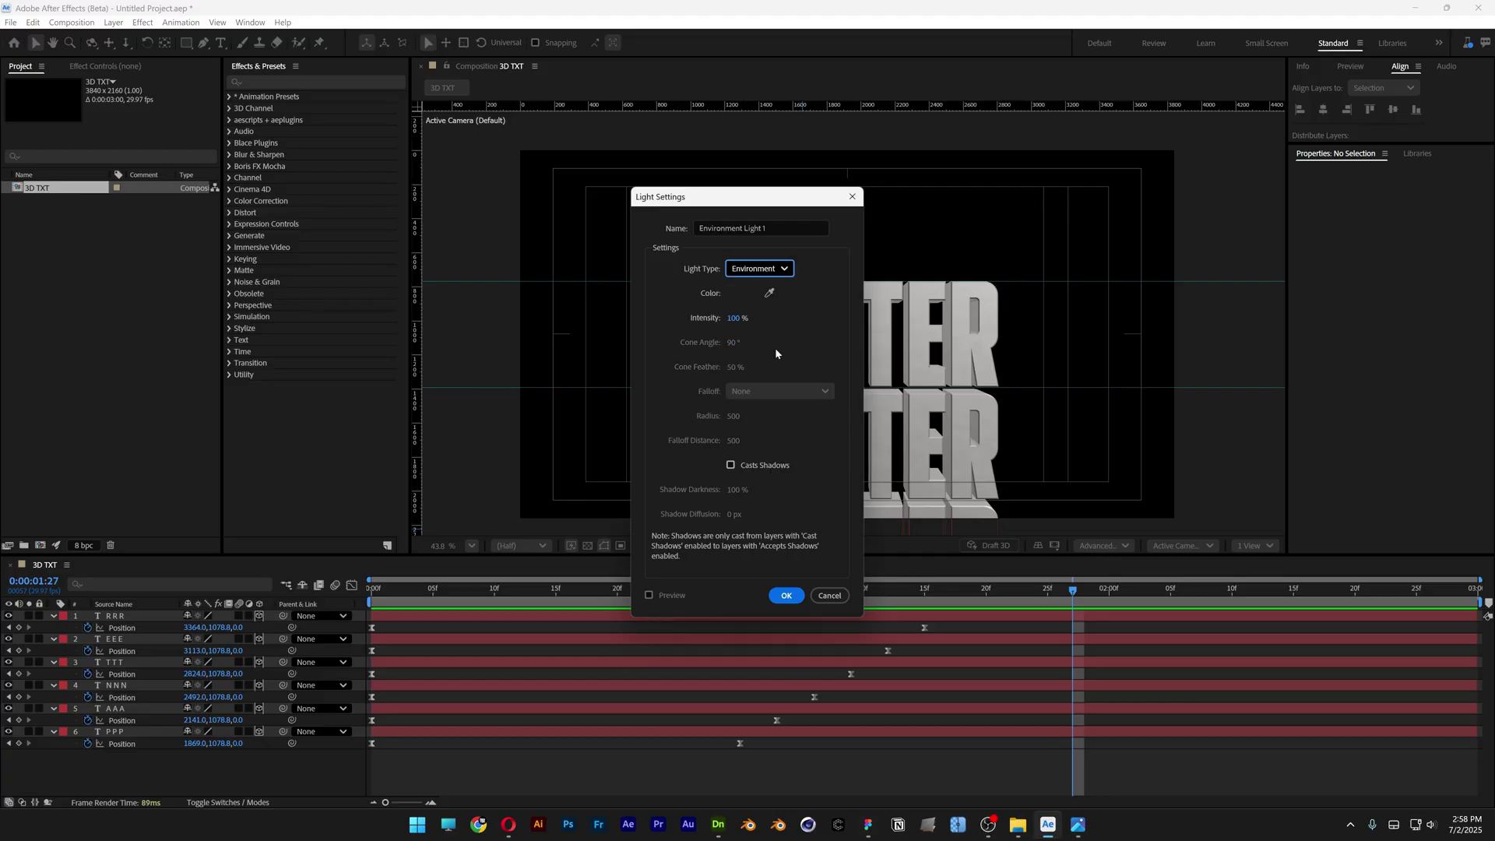
click(786, 594)
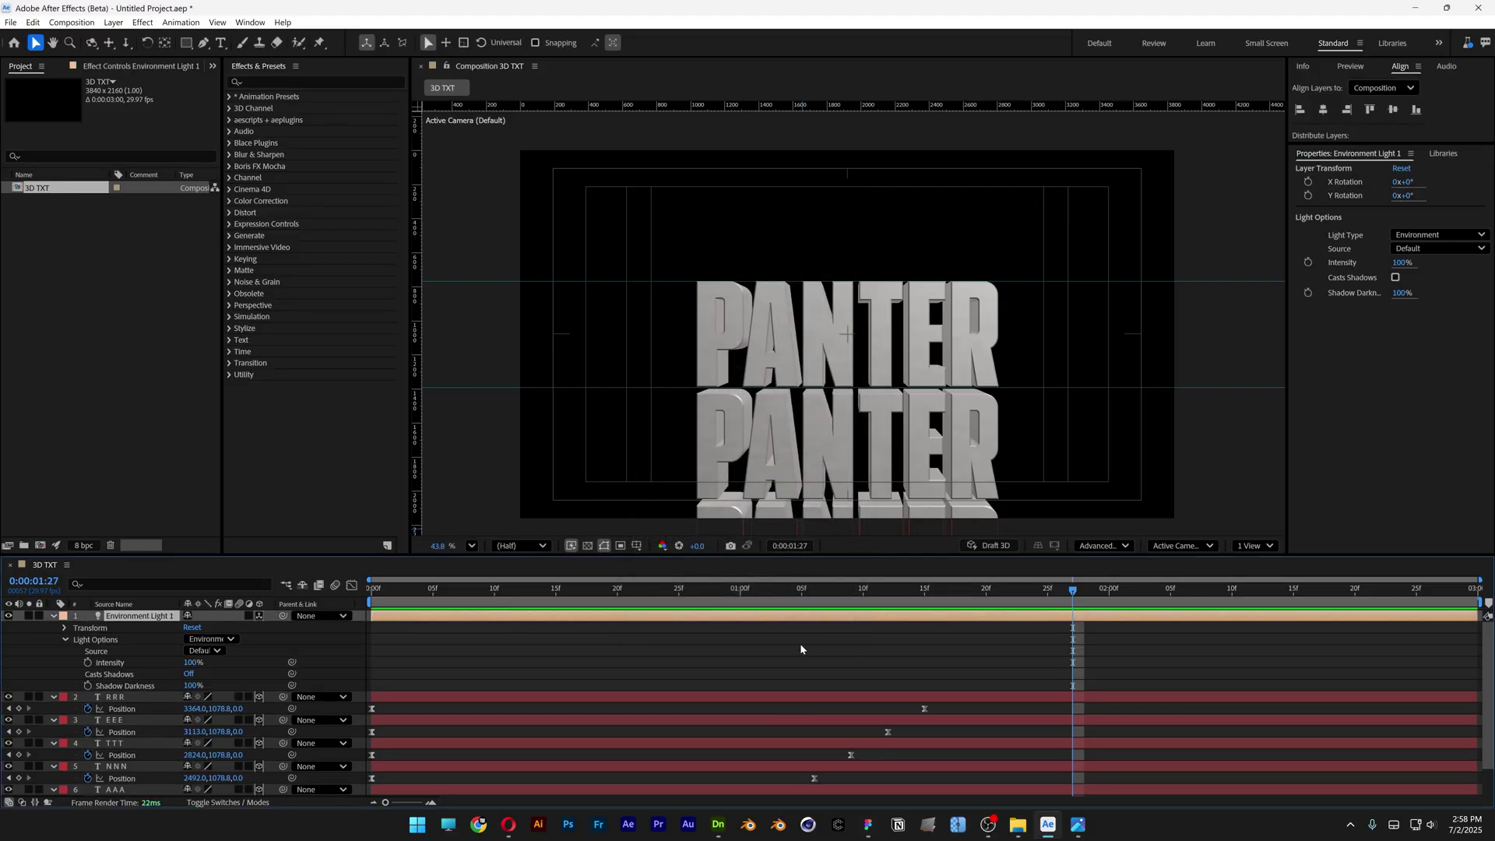
Turn on Casts Shadows and add starting X and Y Rotation keyframes at 0:00
click(136, 675)
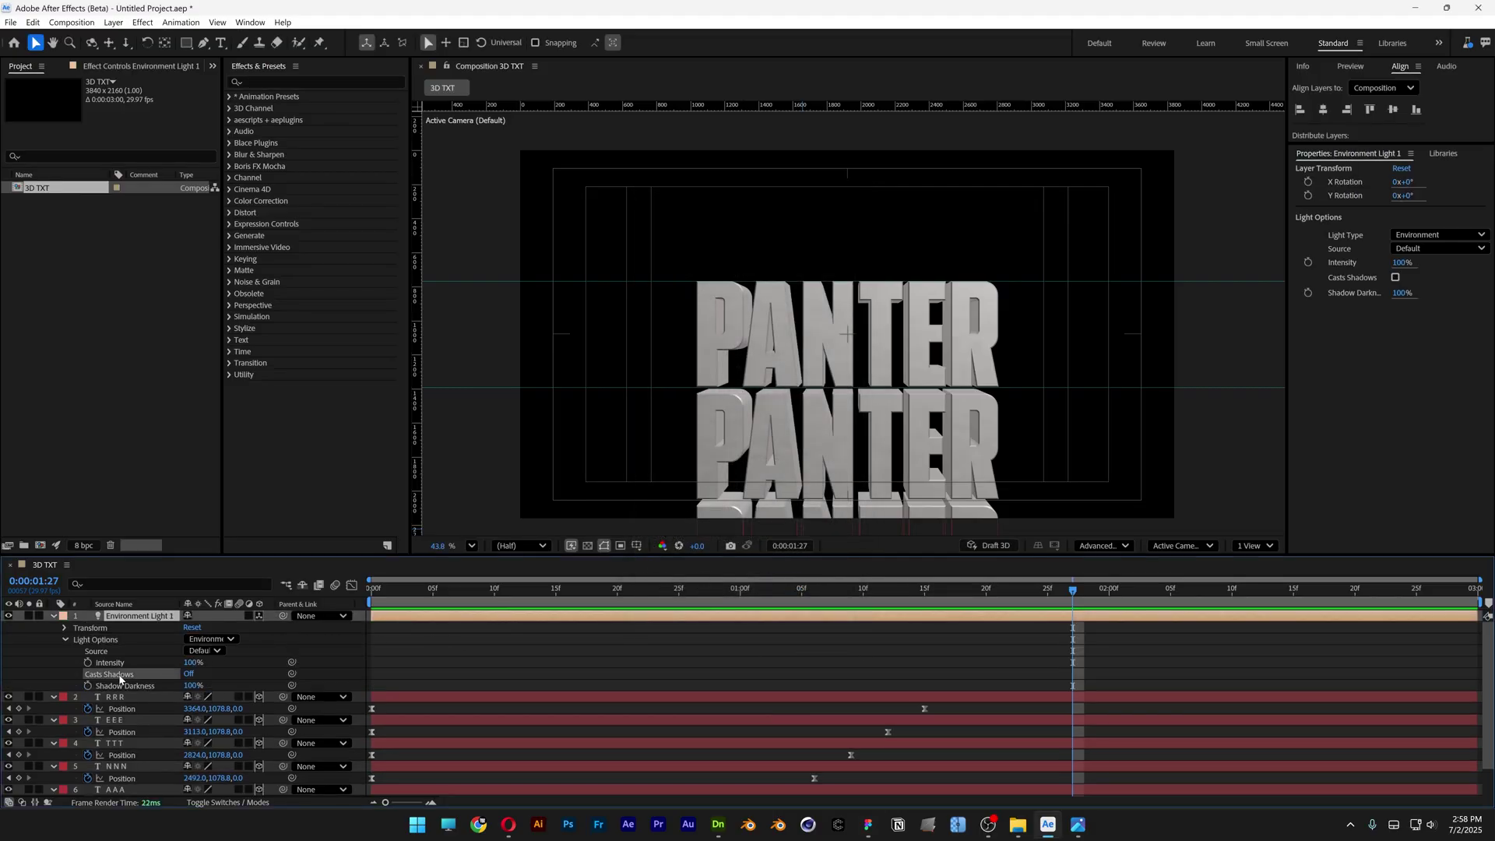
click(187, 675)
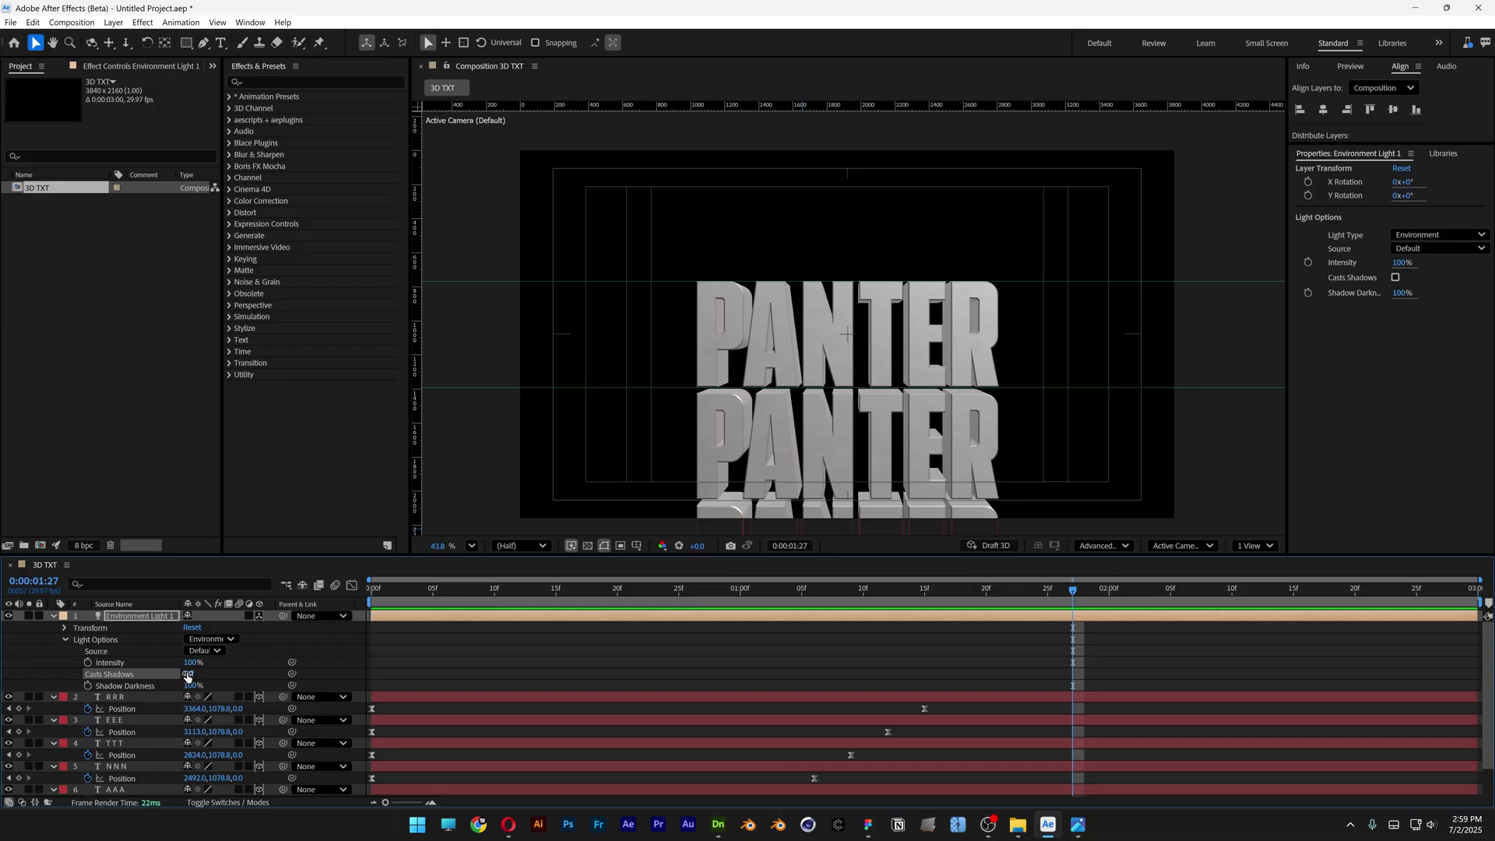
click(65, 628)
click(113, 639)
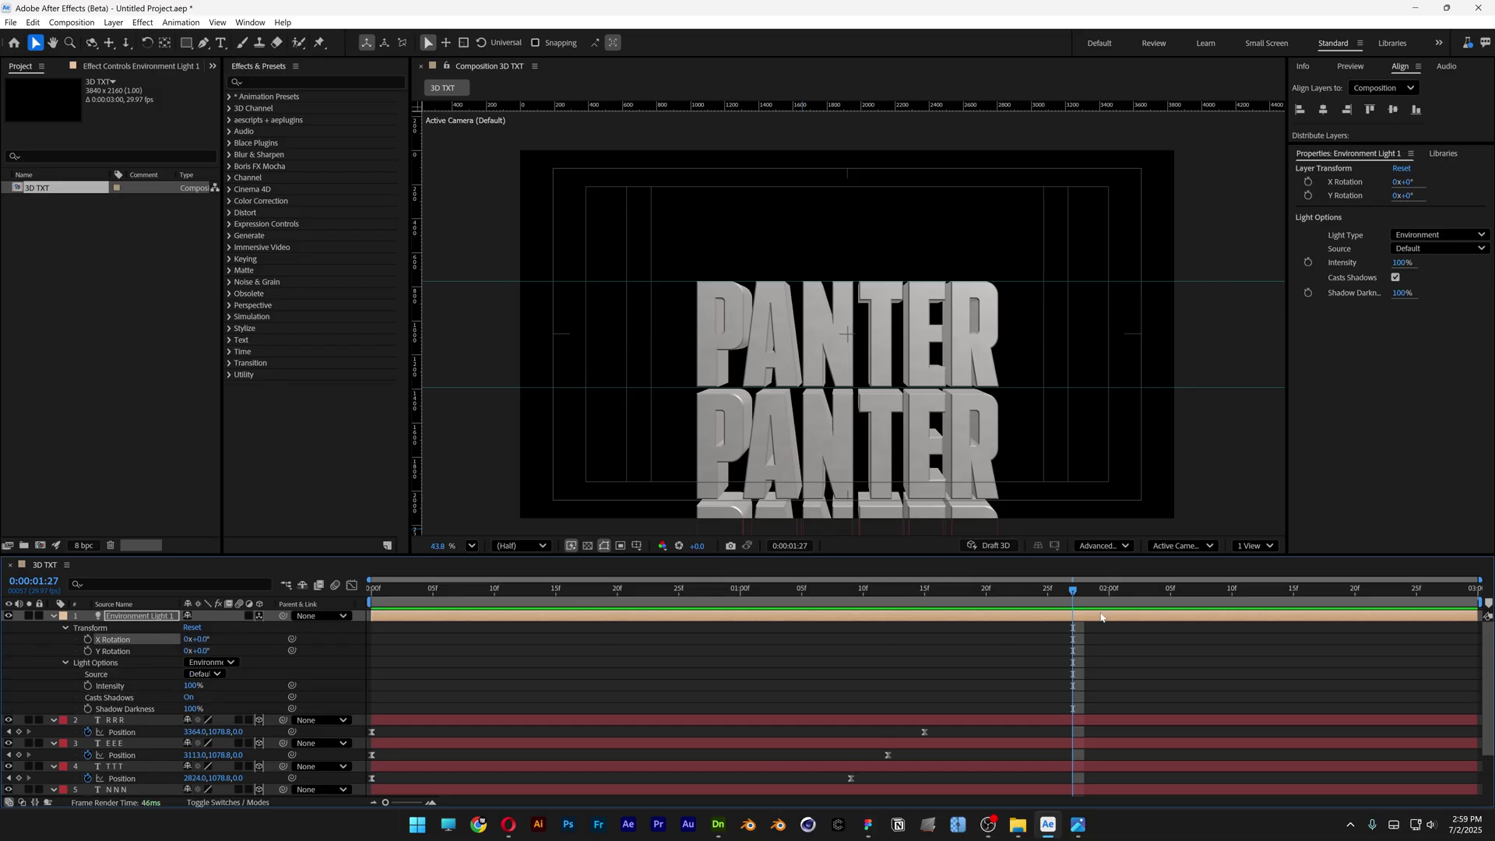
key(Home)
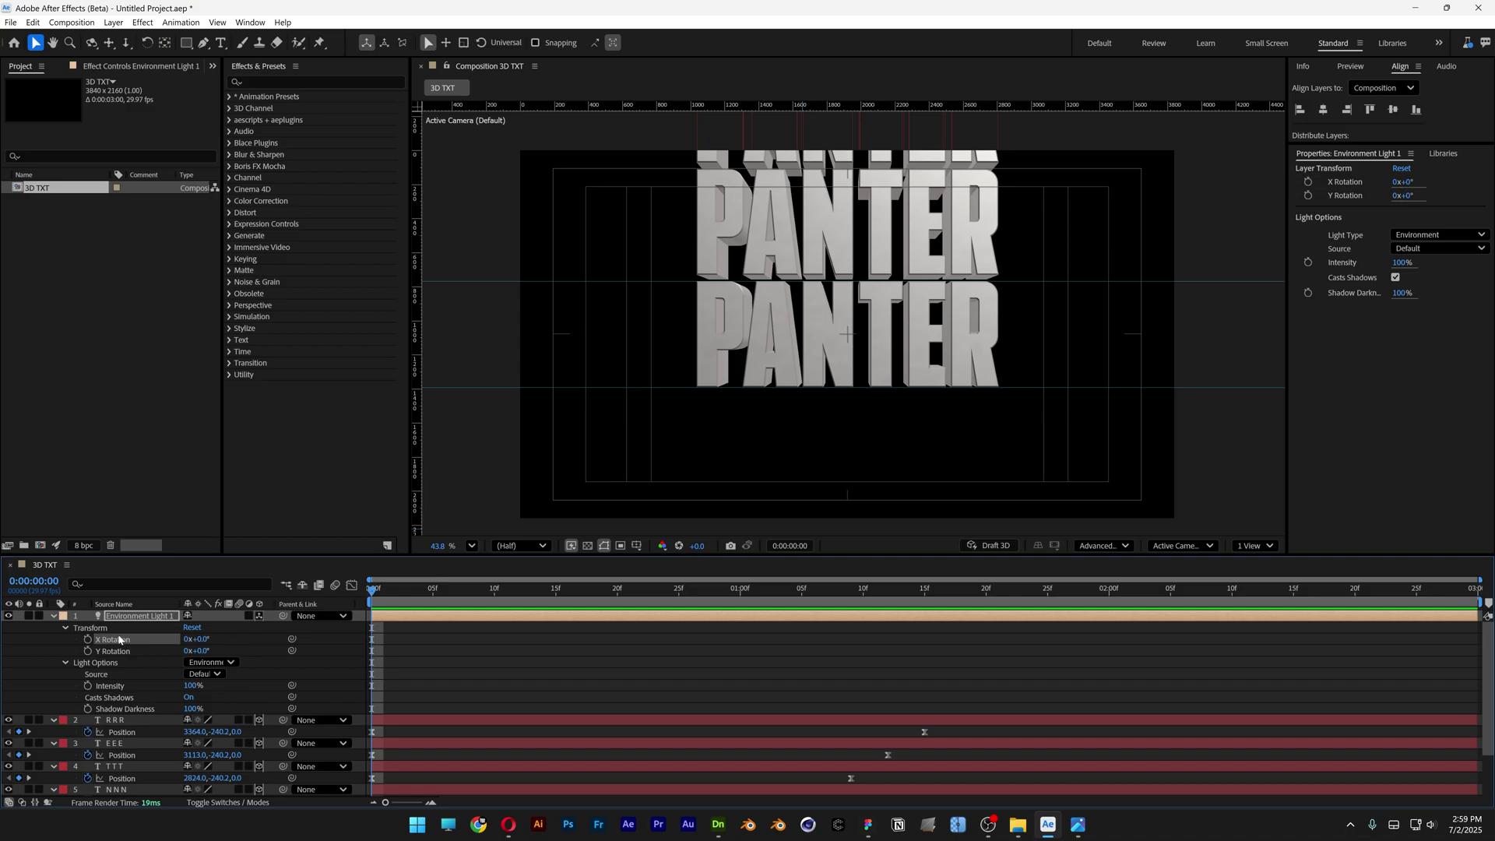
click(88, 639)
click(88, 651)
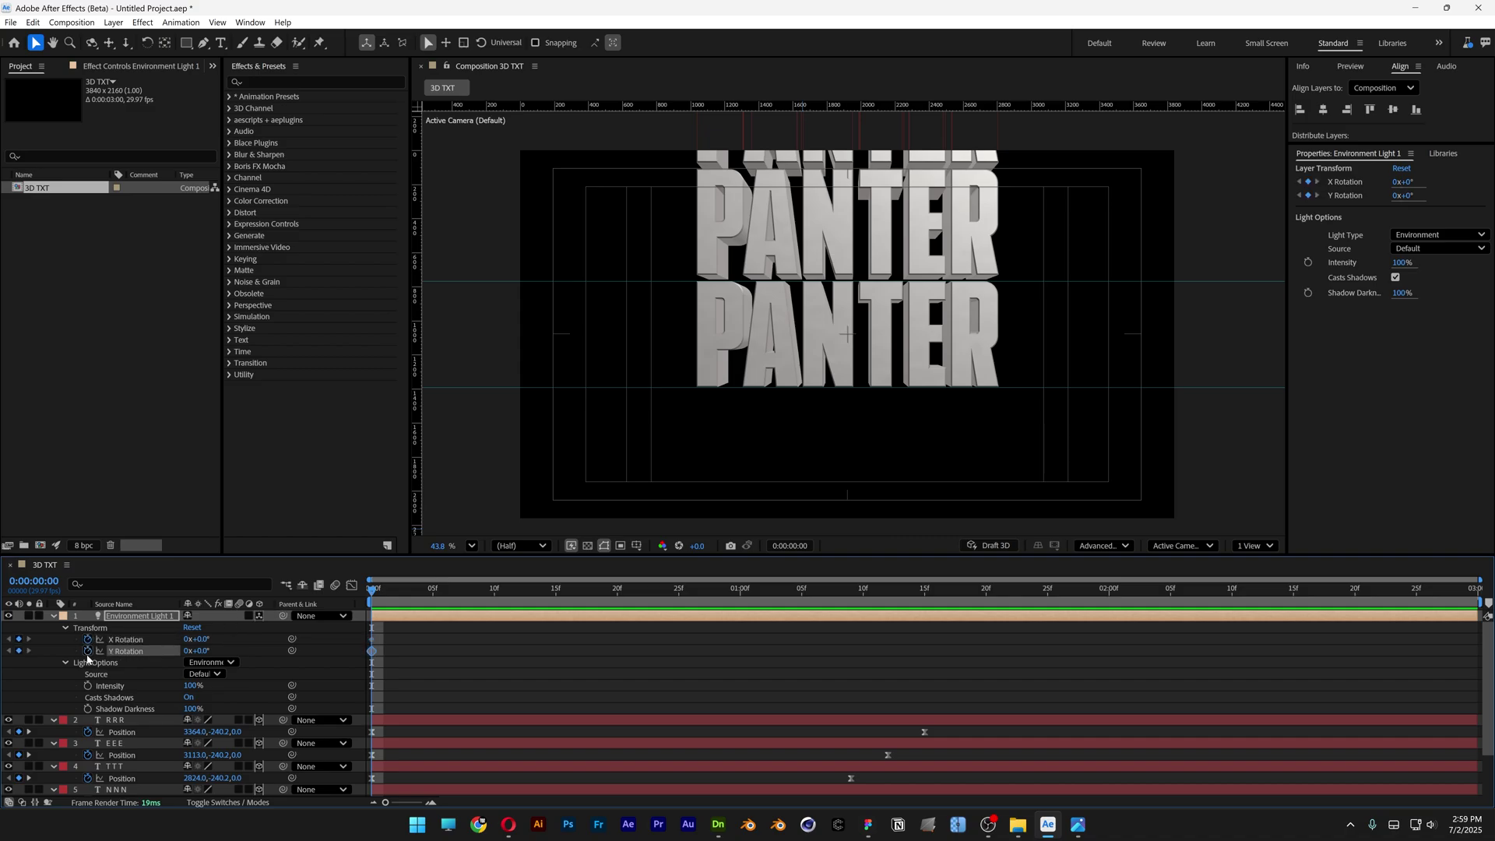
Set X and Y Rotation to one full turn (1x) at 0:00:02:10
click(1232, 598)
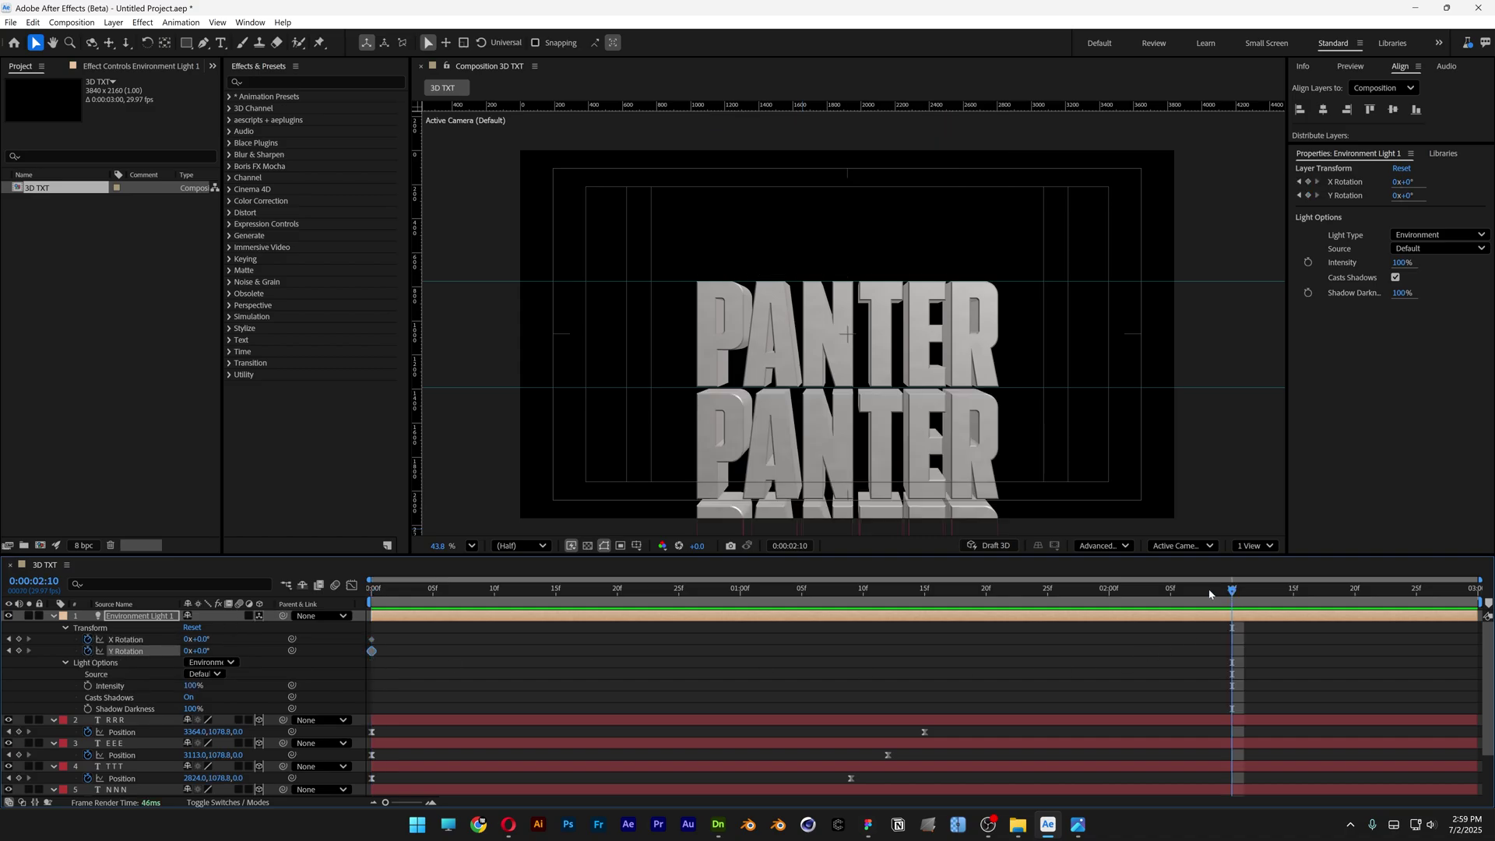
click(186, 639)
text(1)
key(Return)
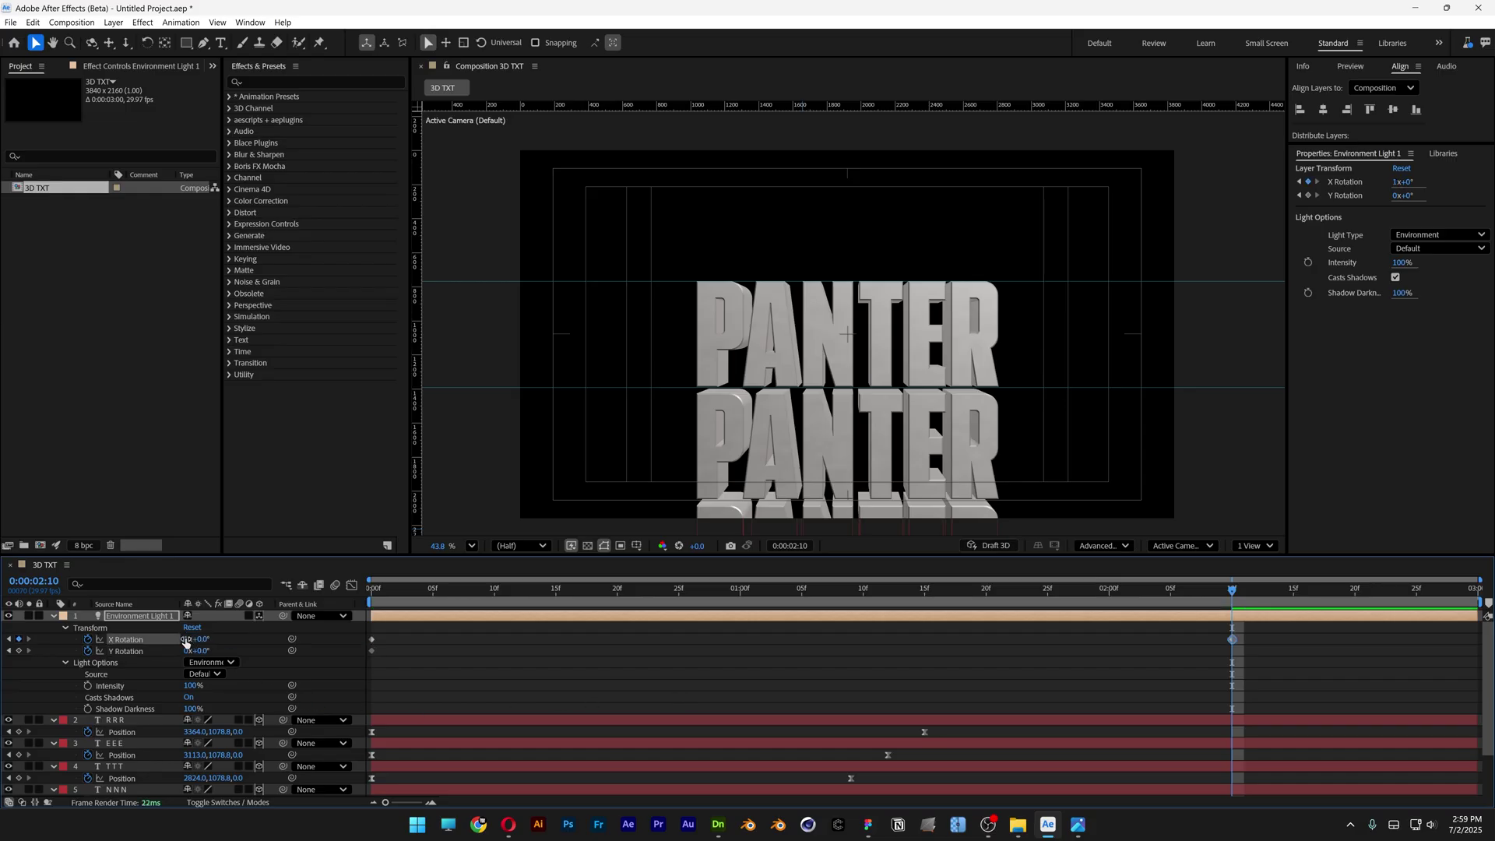
click(186, 651)
text(1)
key(Return)
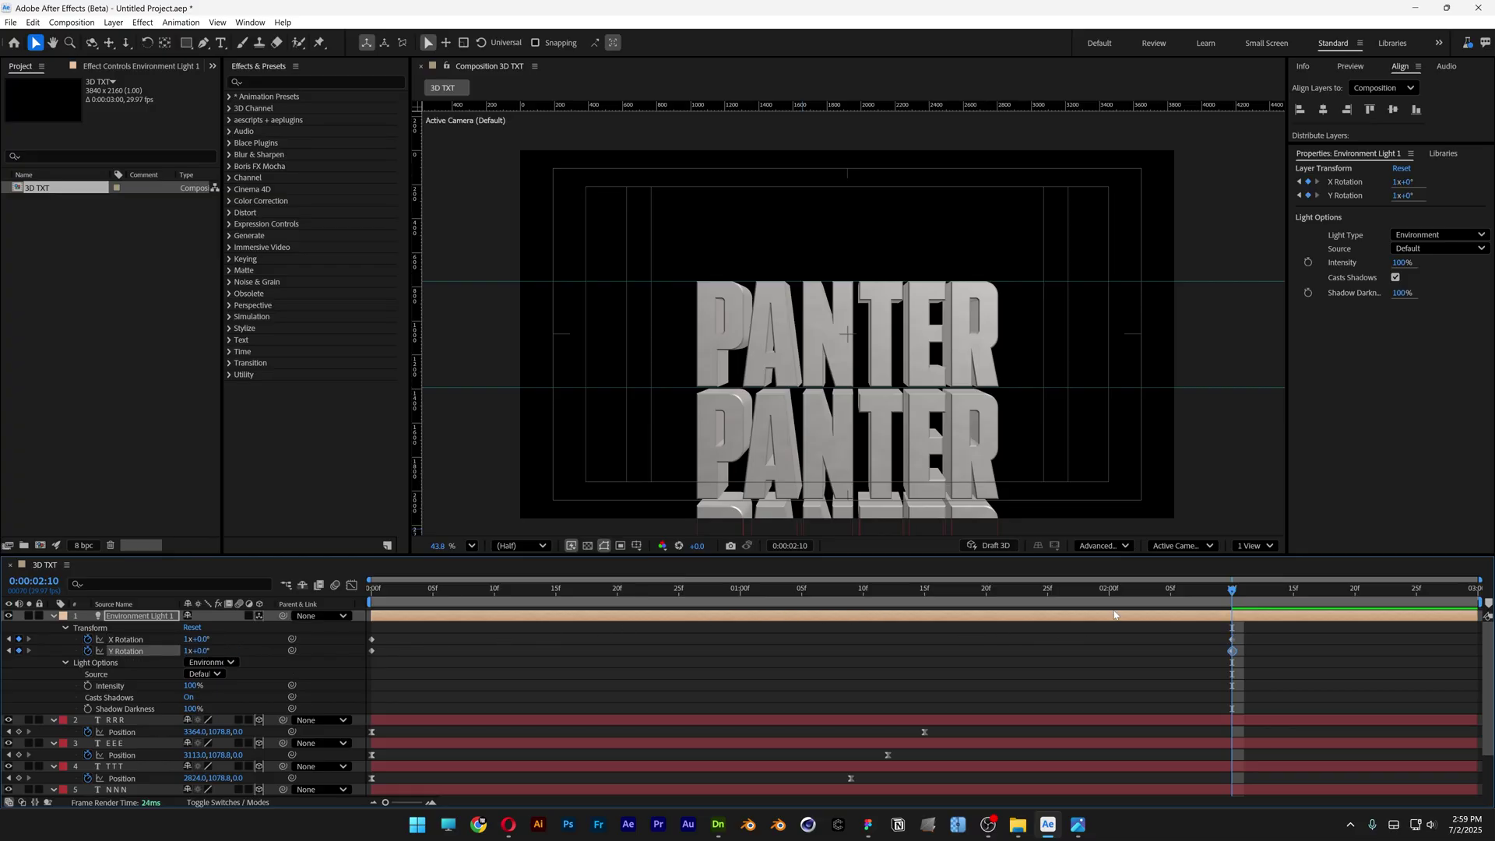
Move the ending rotation keyframes to the composition end and preview the animation
drag(1224, 592, 1207, 591)
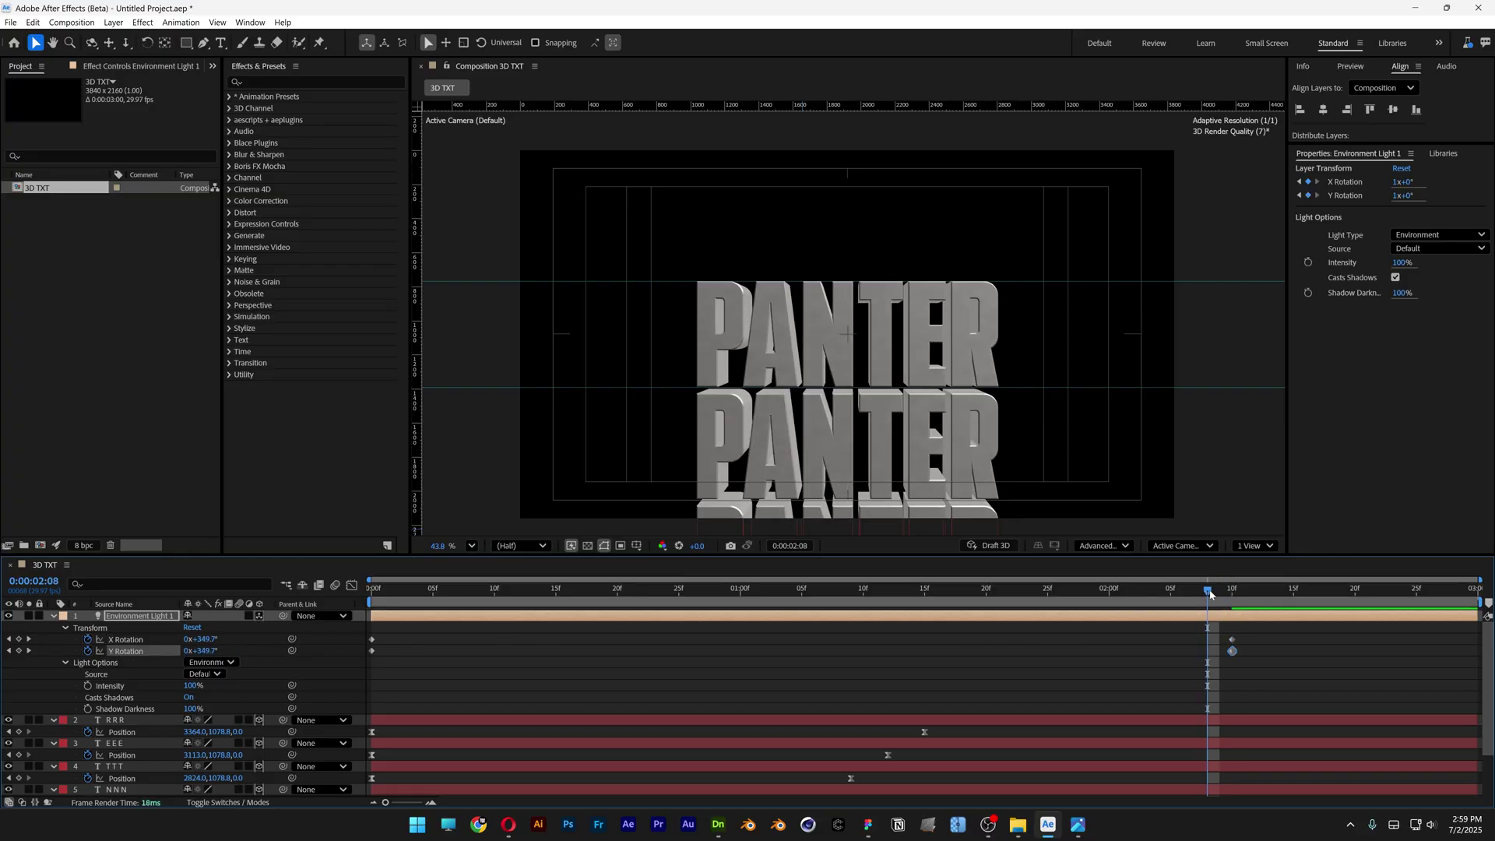
drag(1232, 641, 1478, 643)
click(1228, 633)
key(space)
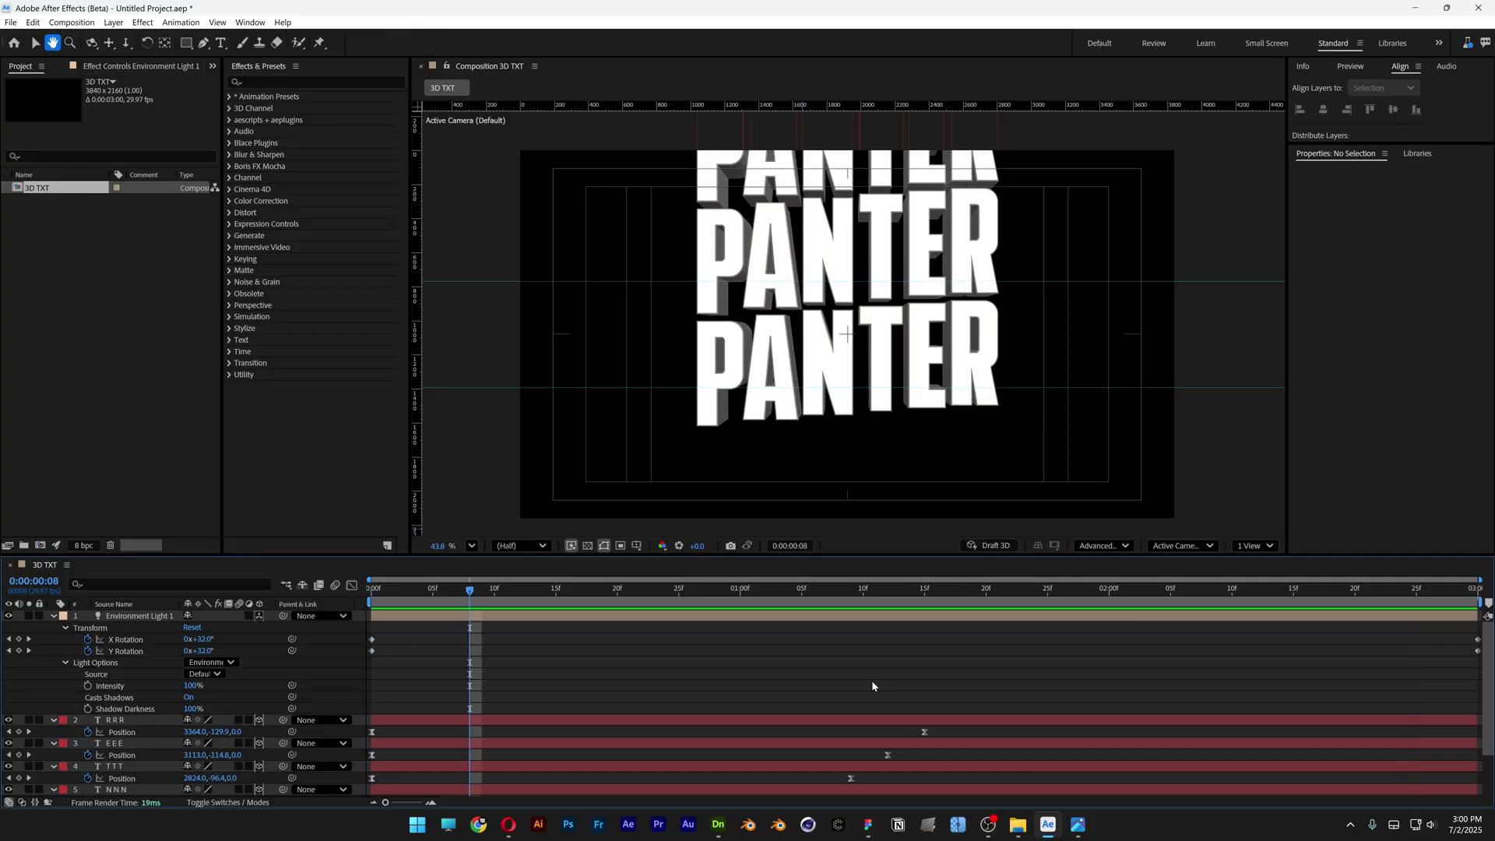
key(space)
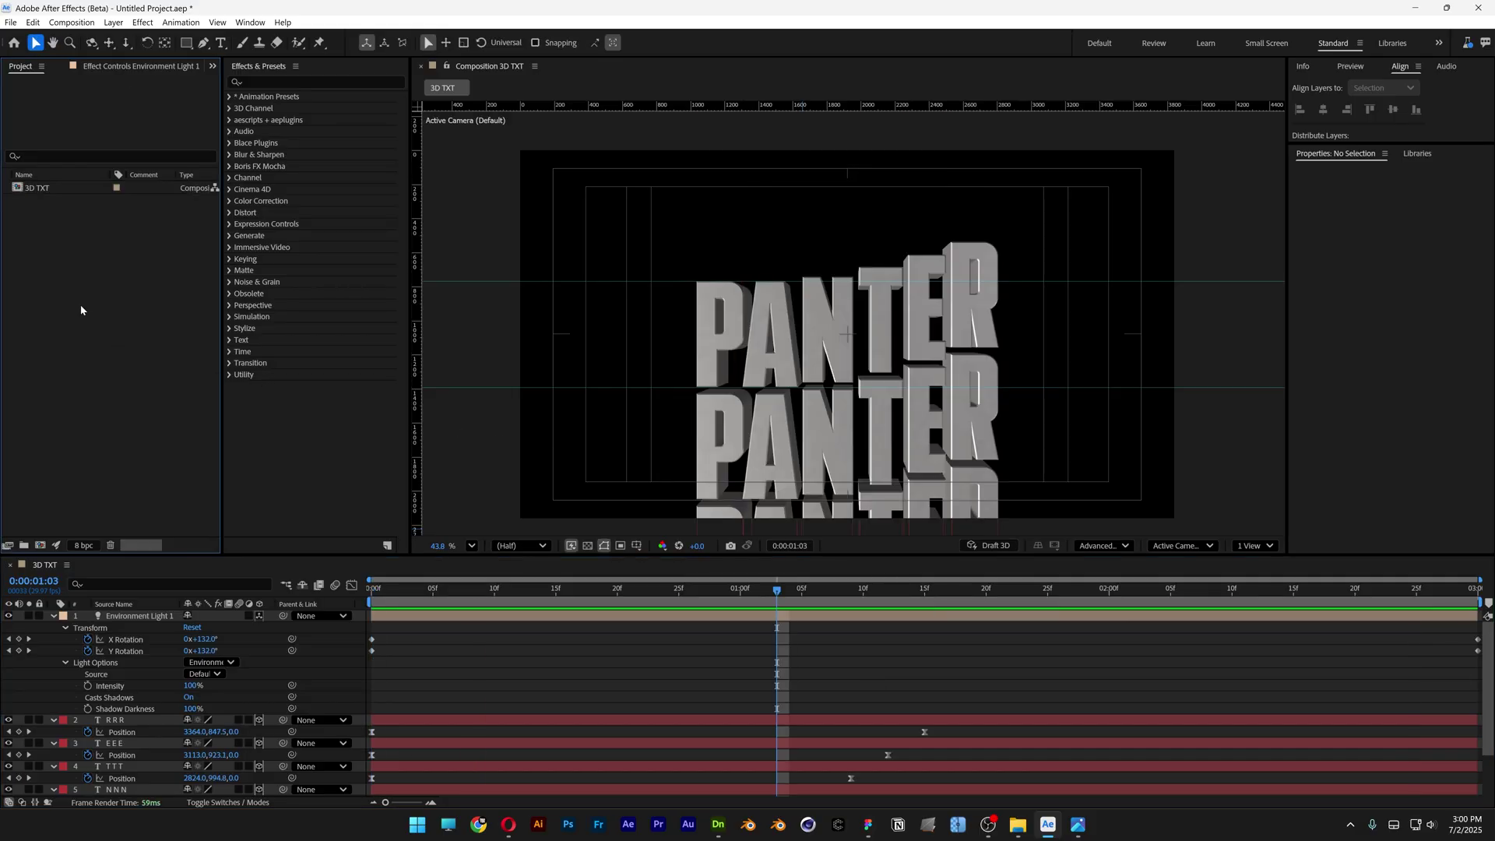
Create a composition named Final Comp using the HD 1920x1080 29.97 fps preset
right_click(80, 310)
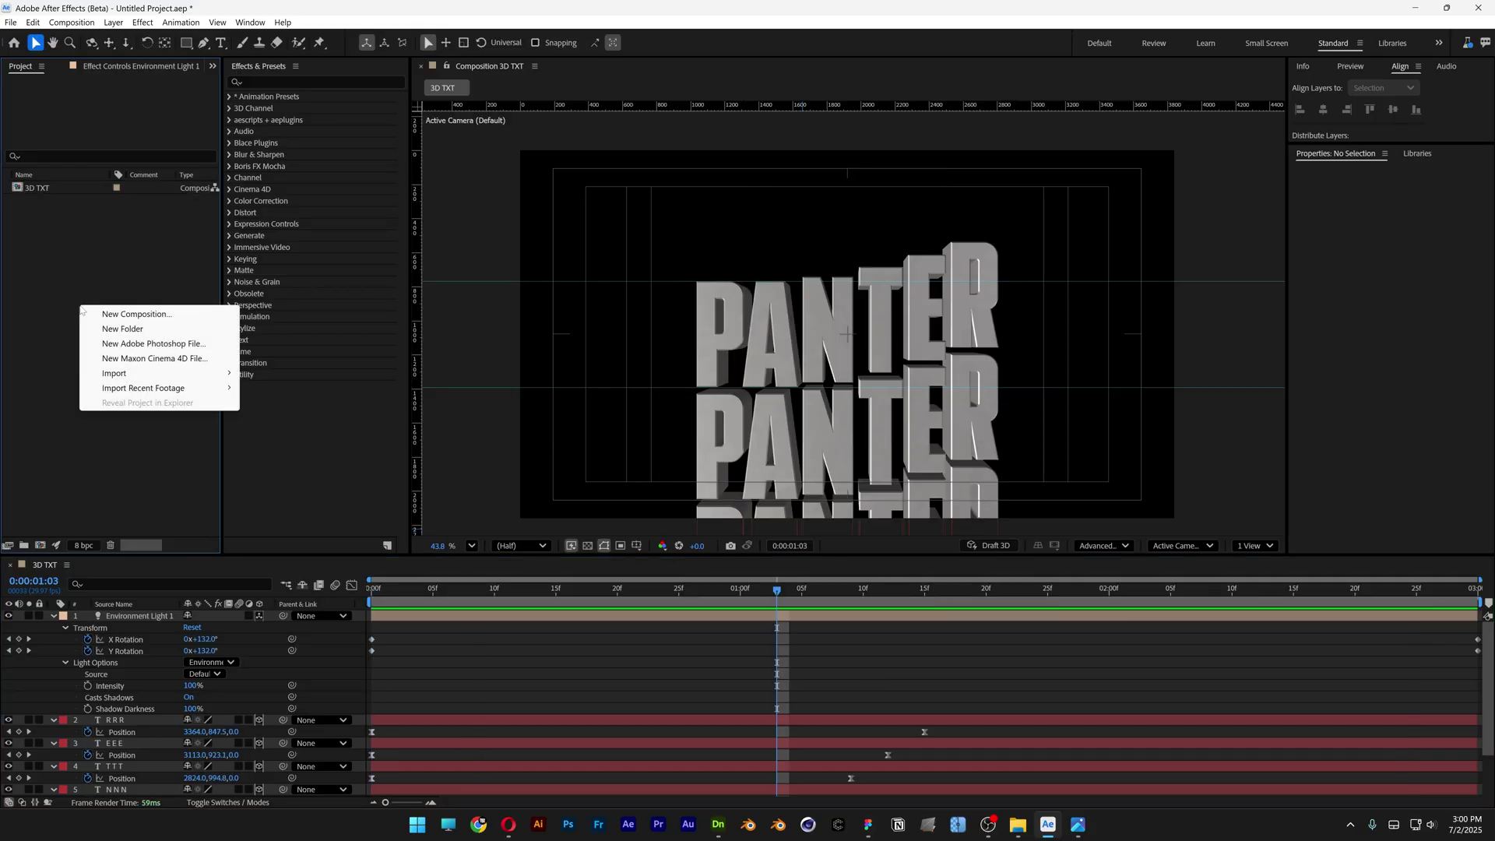
click(137, 315)
text(Final Comp)
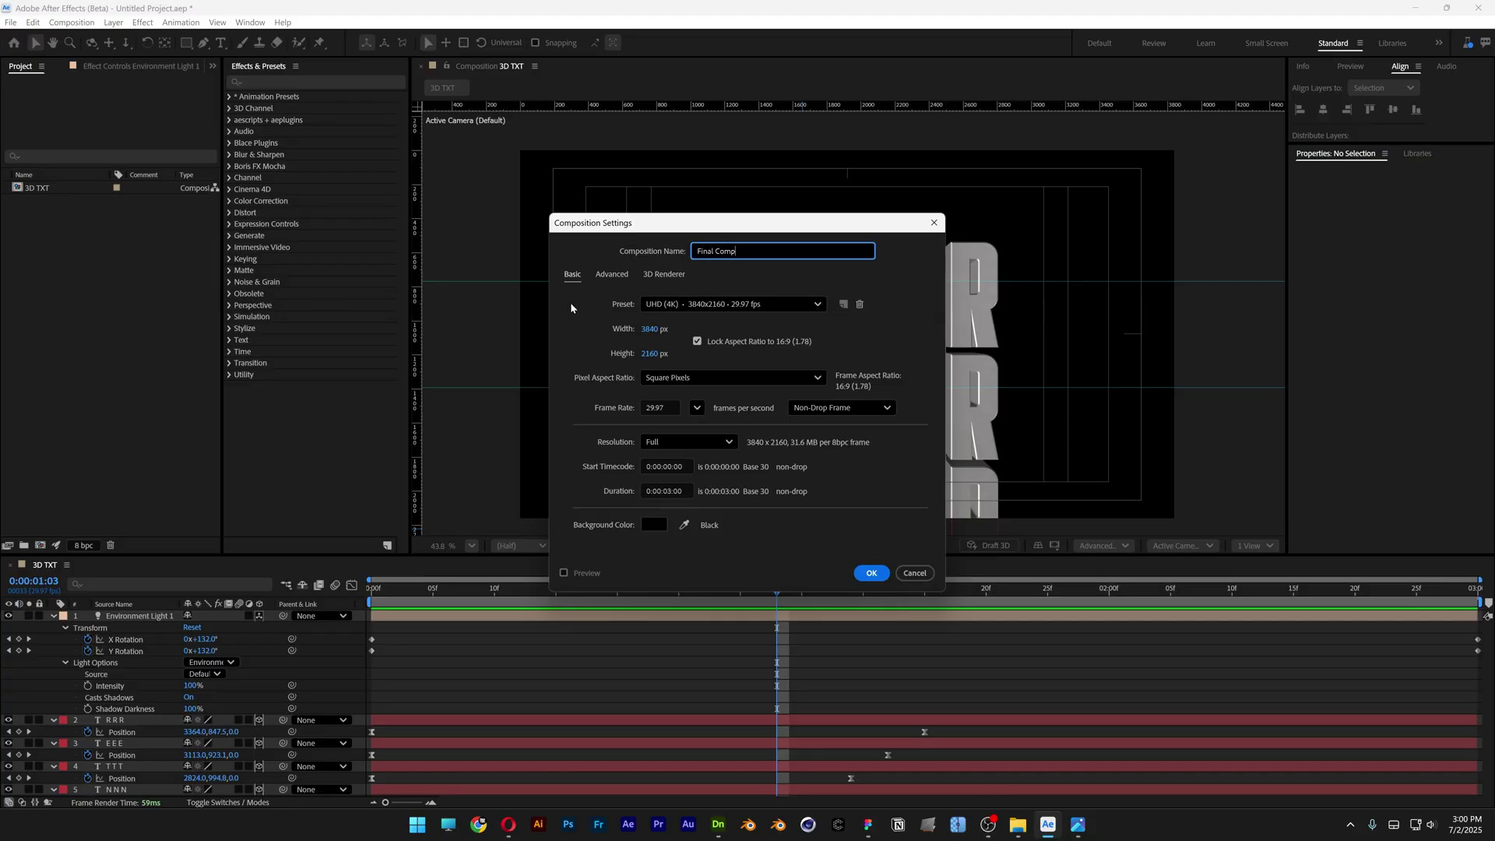
click(696, 304)
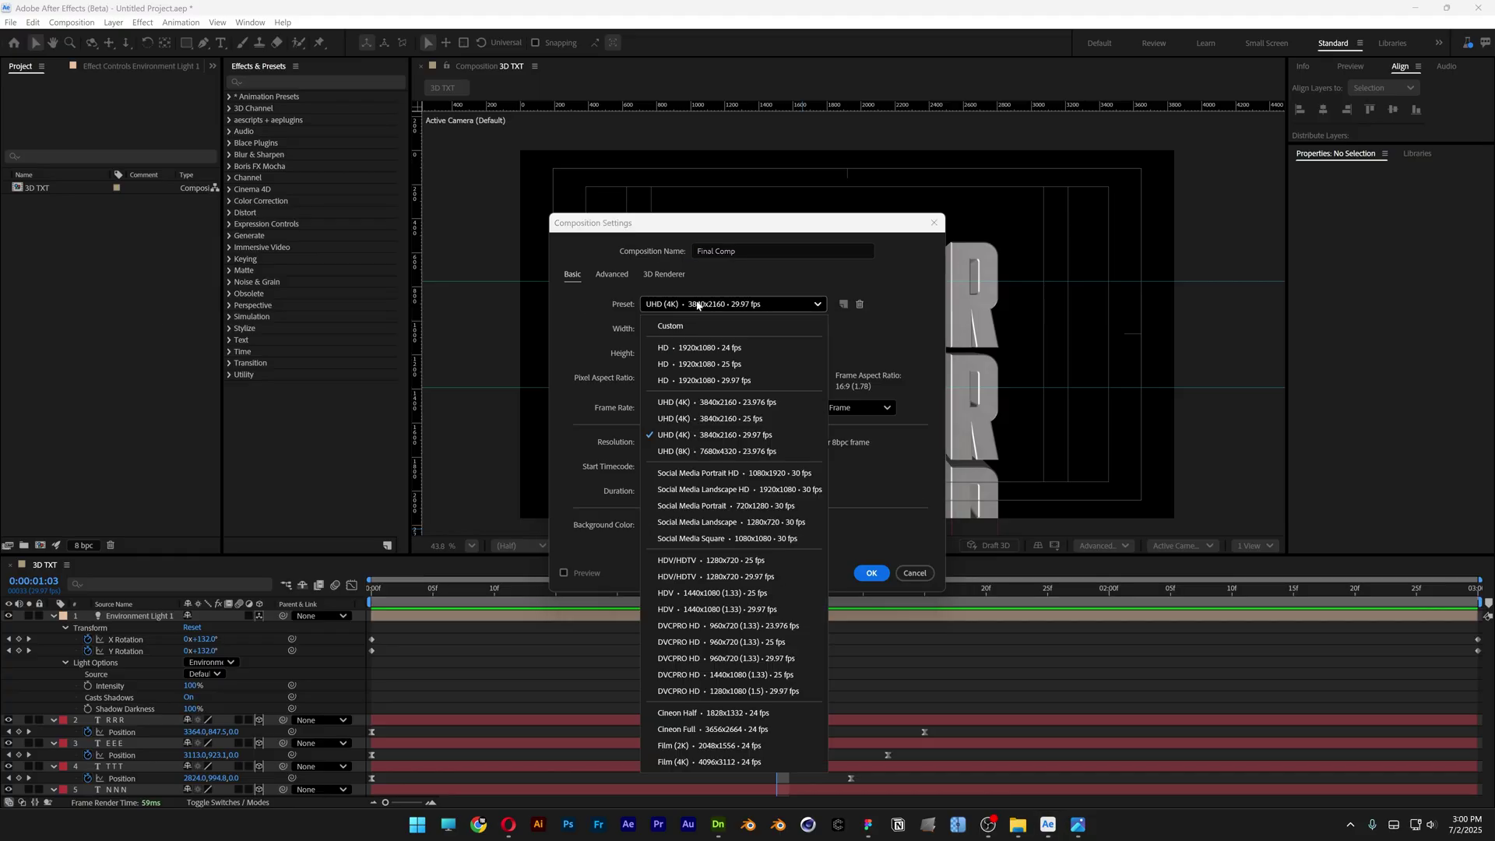
click(745, 382)
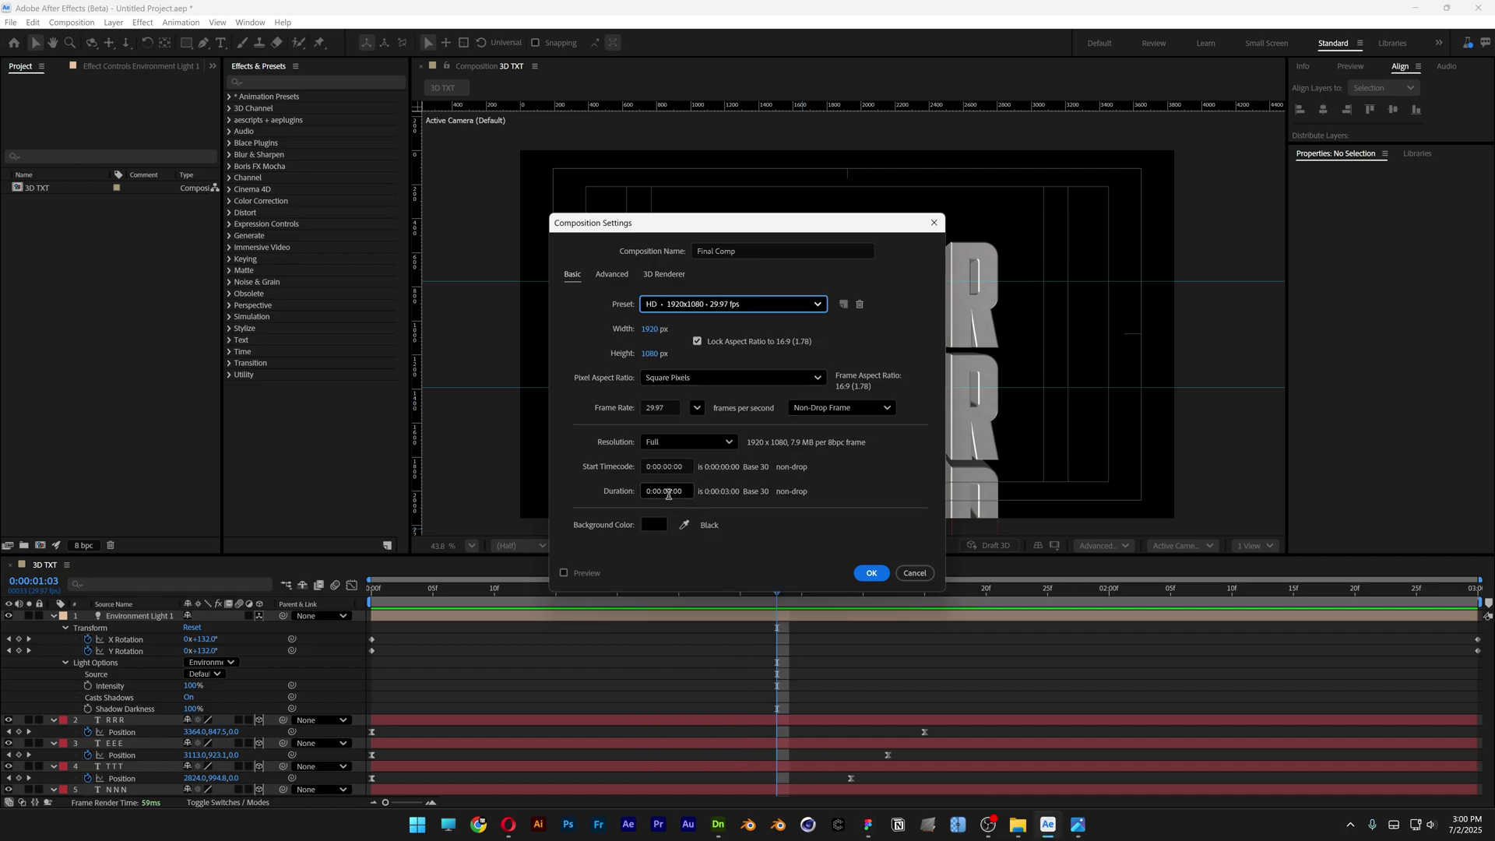
click(870, 573)
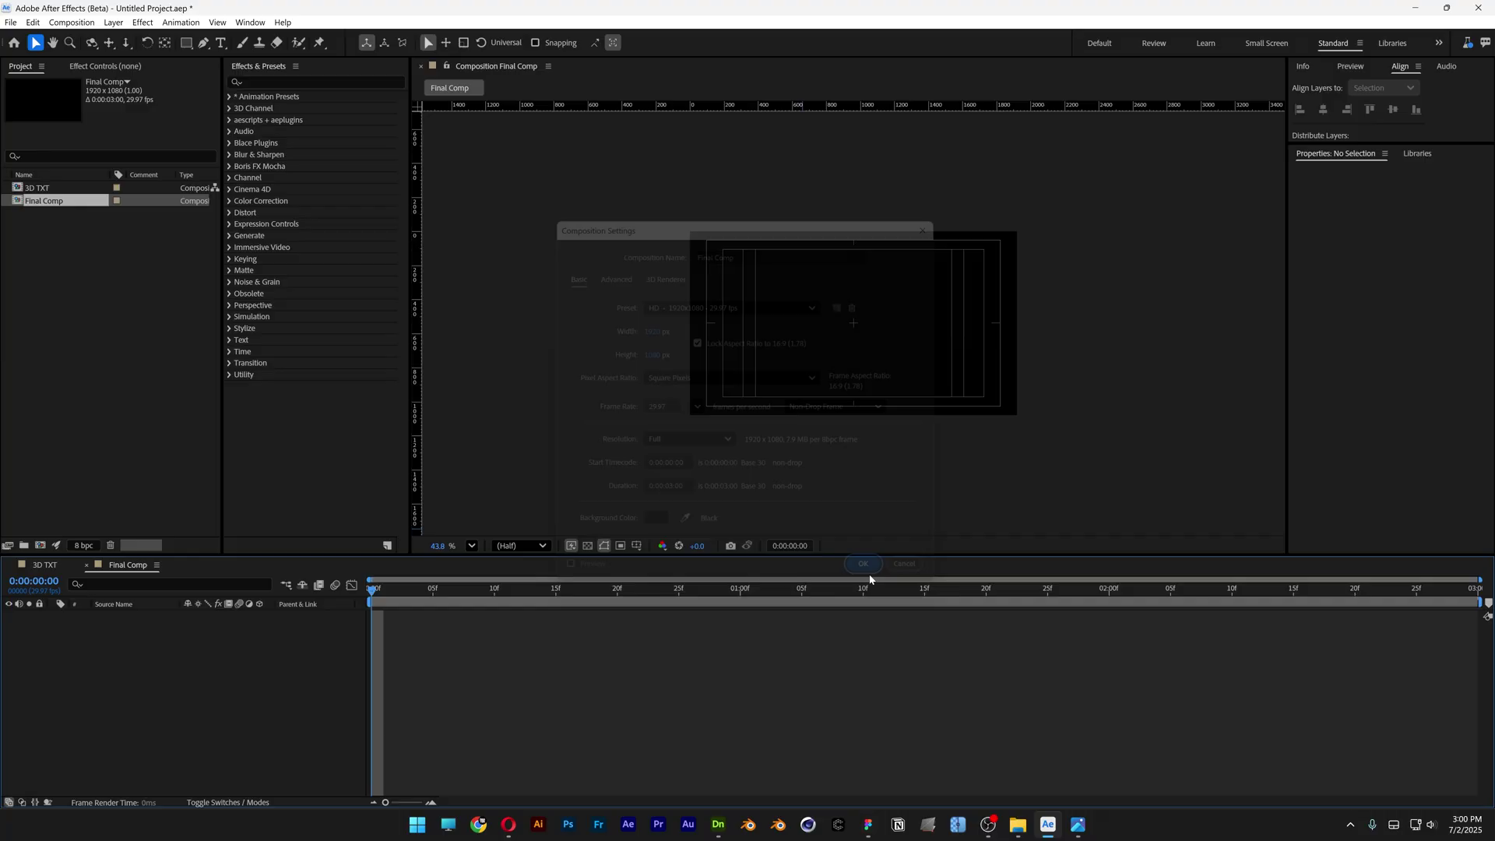
Nest the 3D TXT composition into Final Comp and scale it to 84%
drag(39, 189, 195, 667)
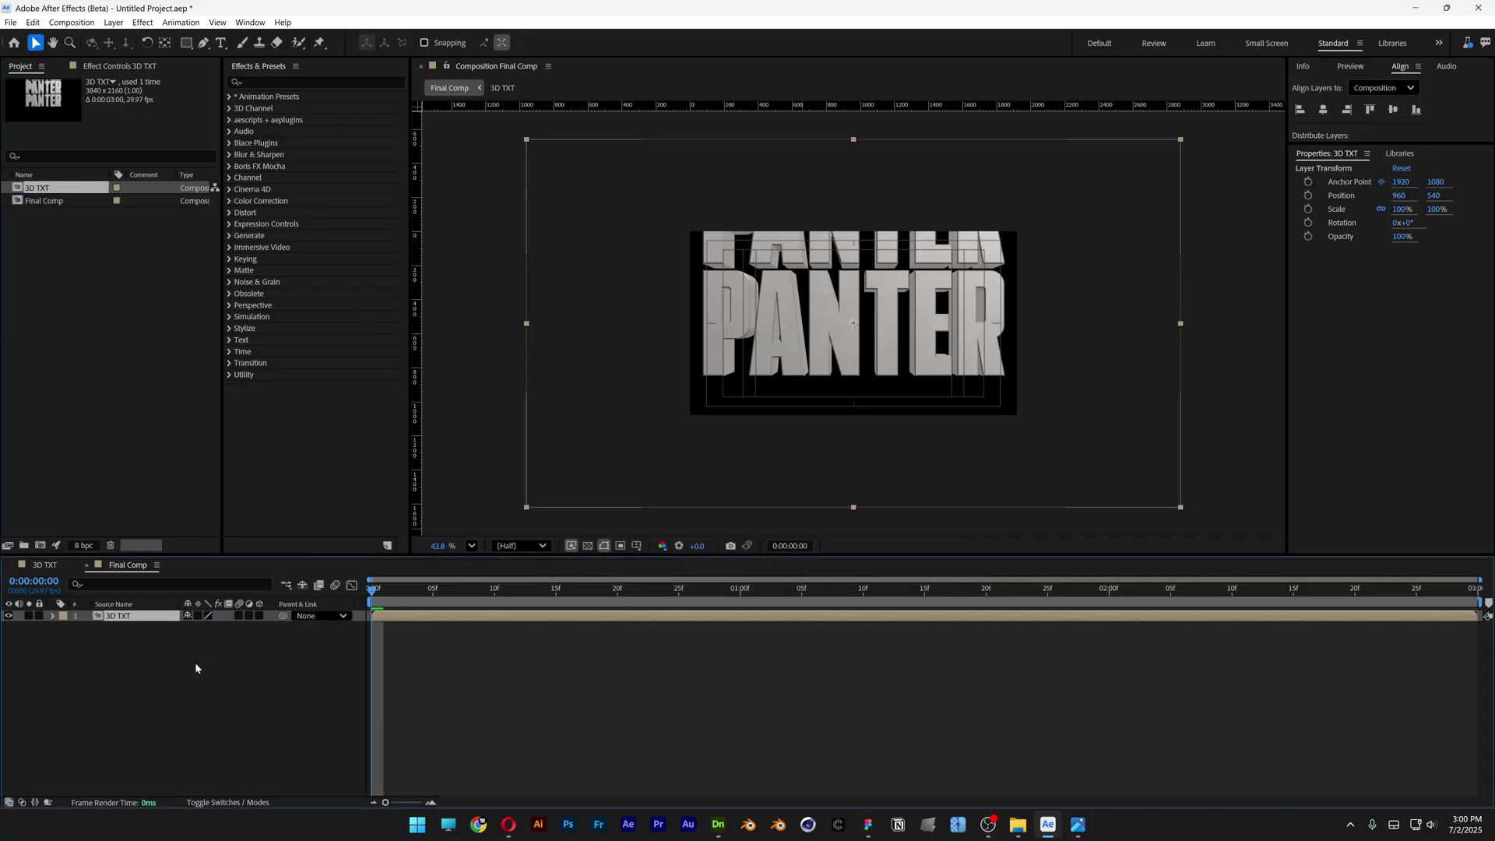
key(s)
key(slash)
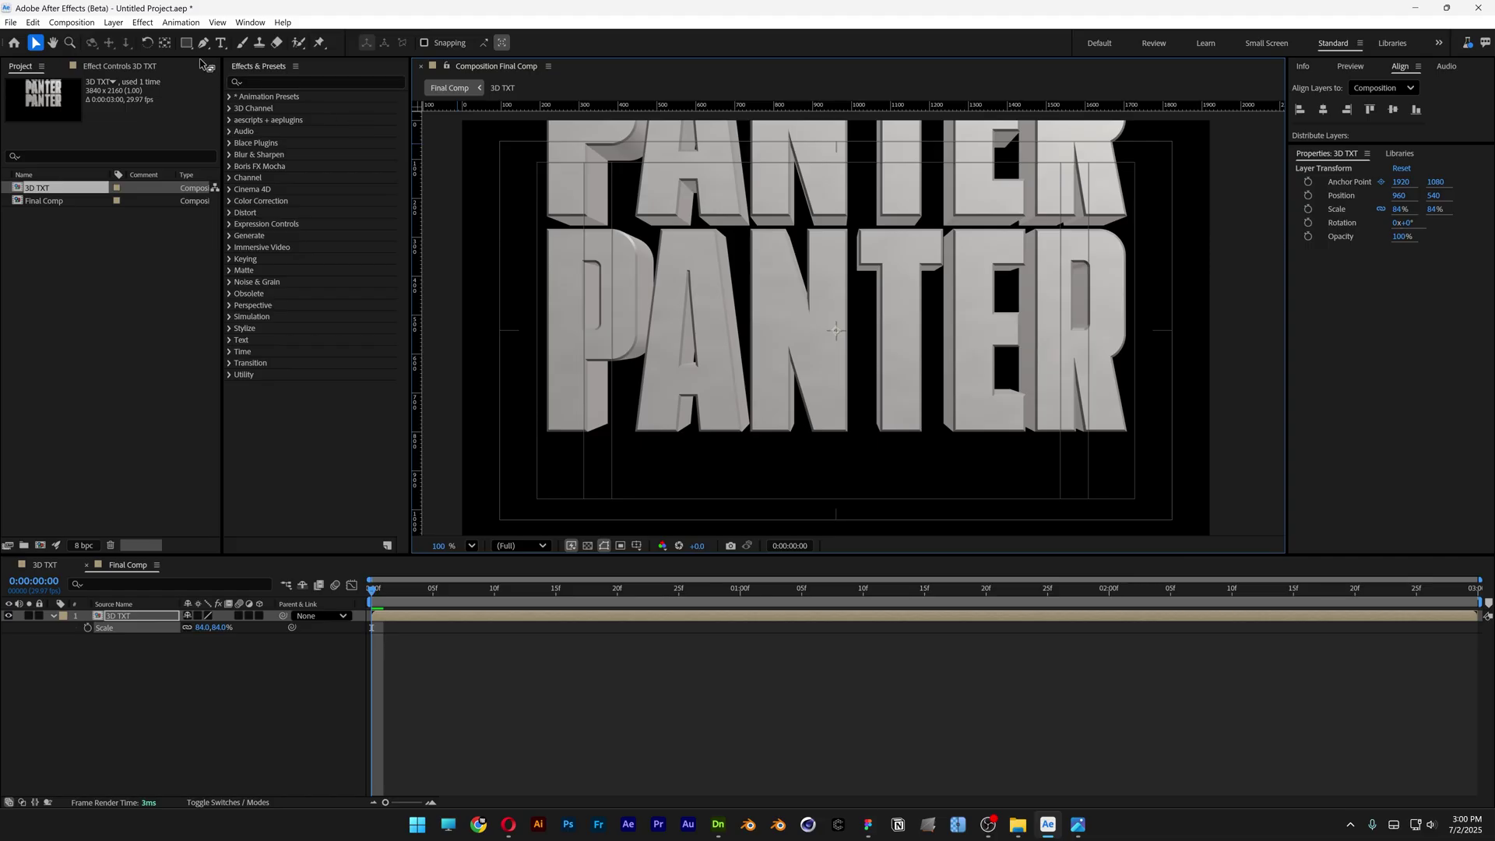
Draw a rectangular mask around the central PANTER row and preview the result
click(187, 44)
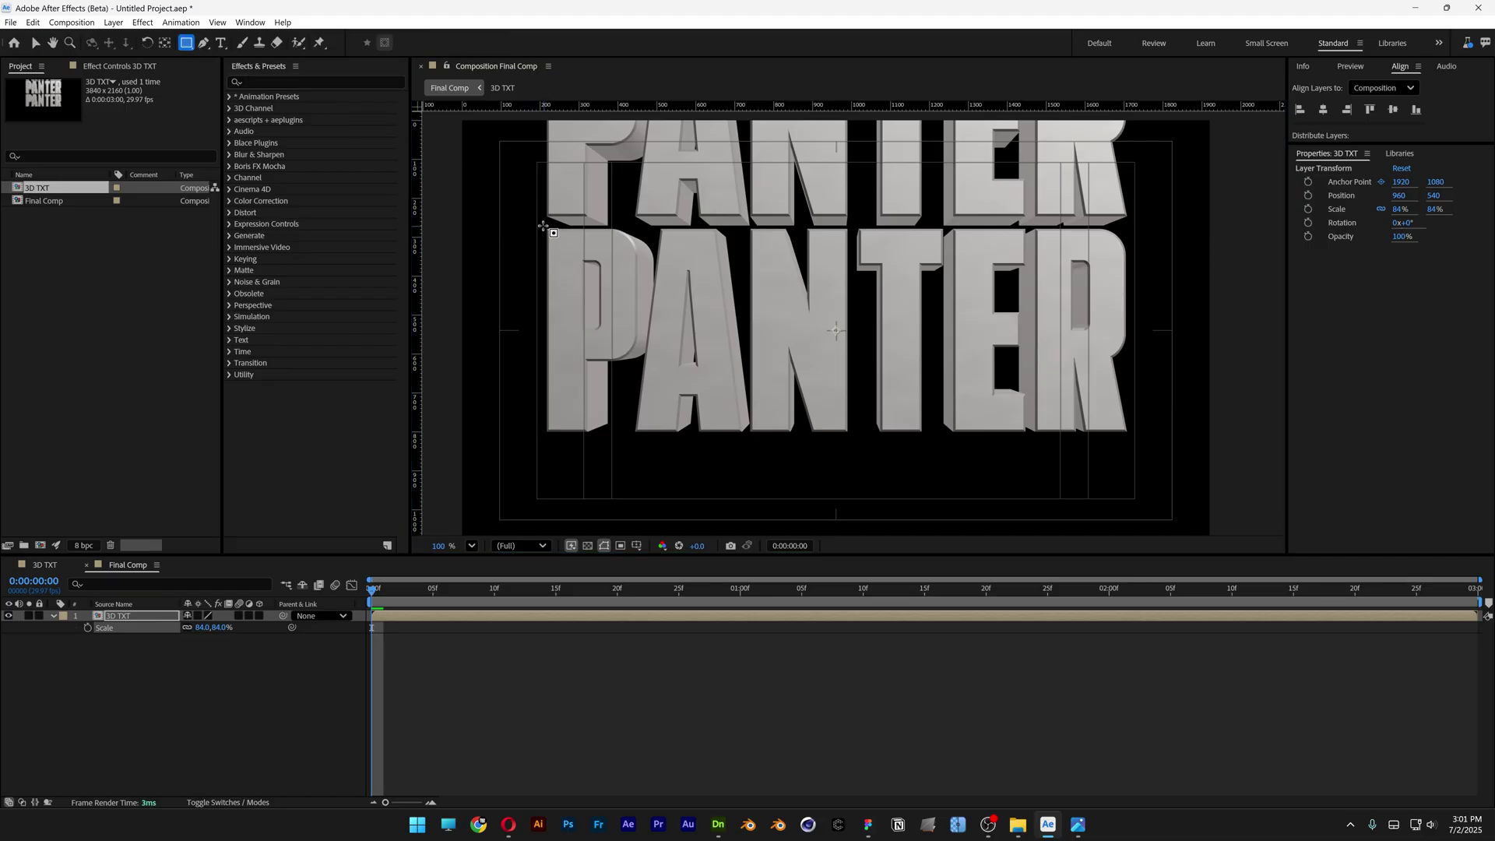
drag(544, 225, 1134, 435)
click(667, 726)
key(space)
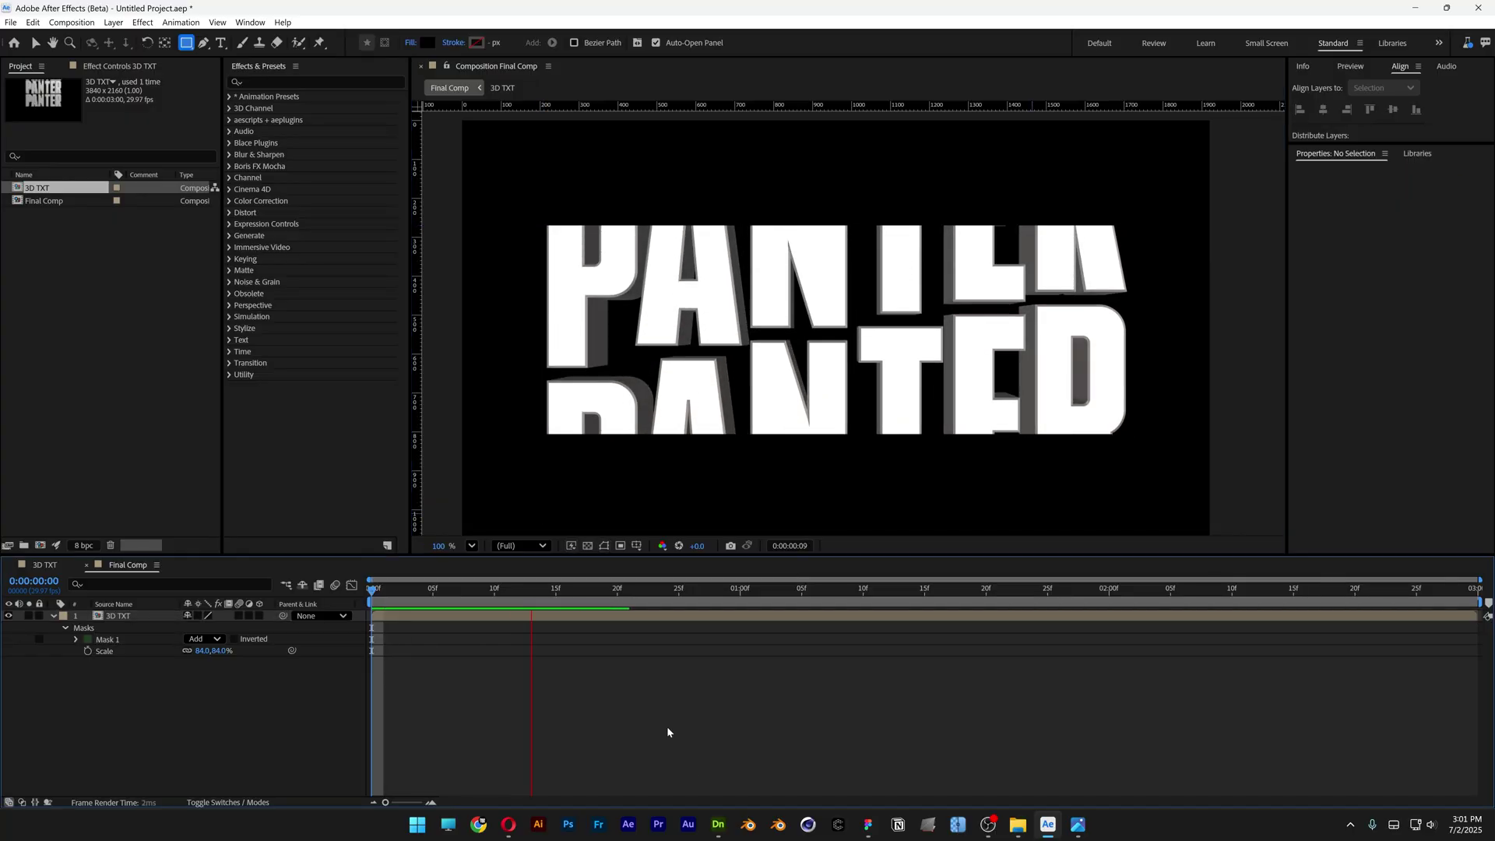